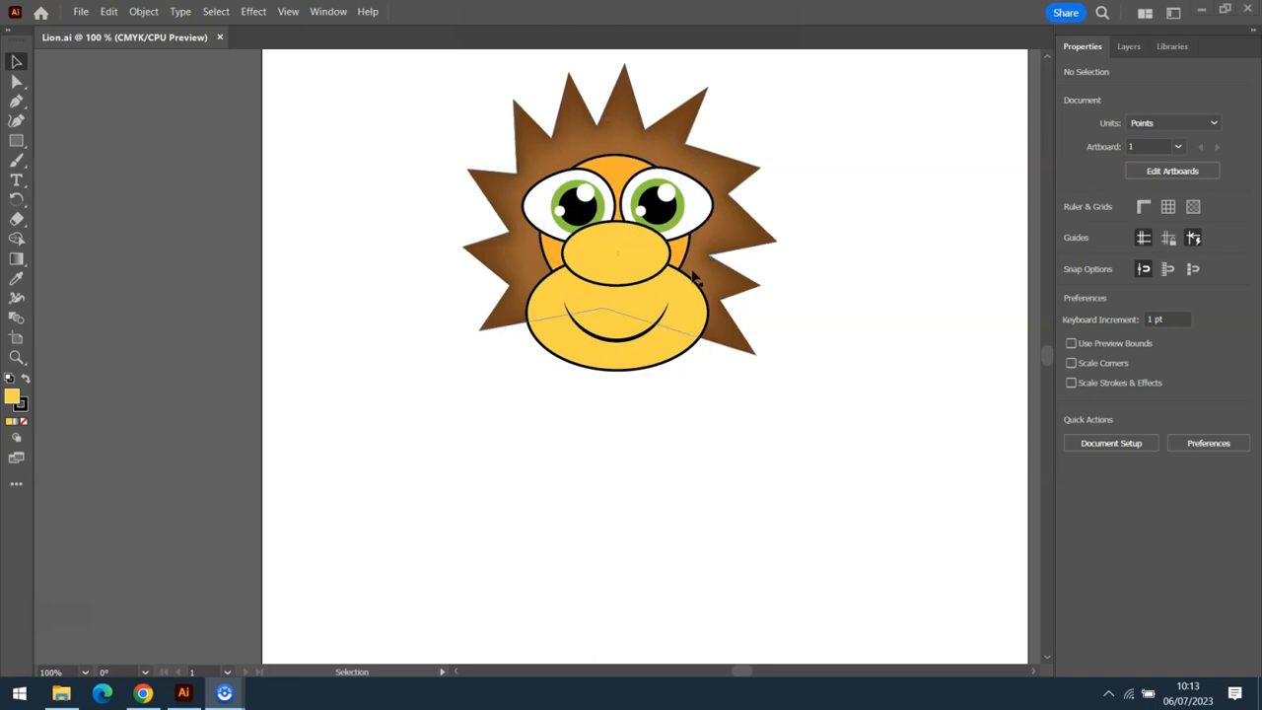
# Start an Inner Glow effect on the lion's nose ellipse and set its blending mode to Normal
pyautogui.click(622, 254)
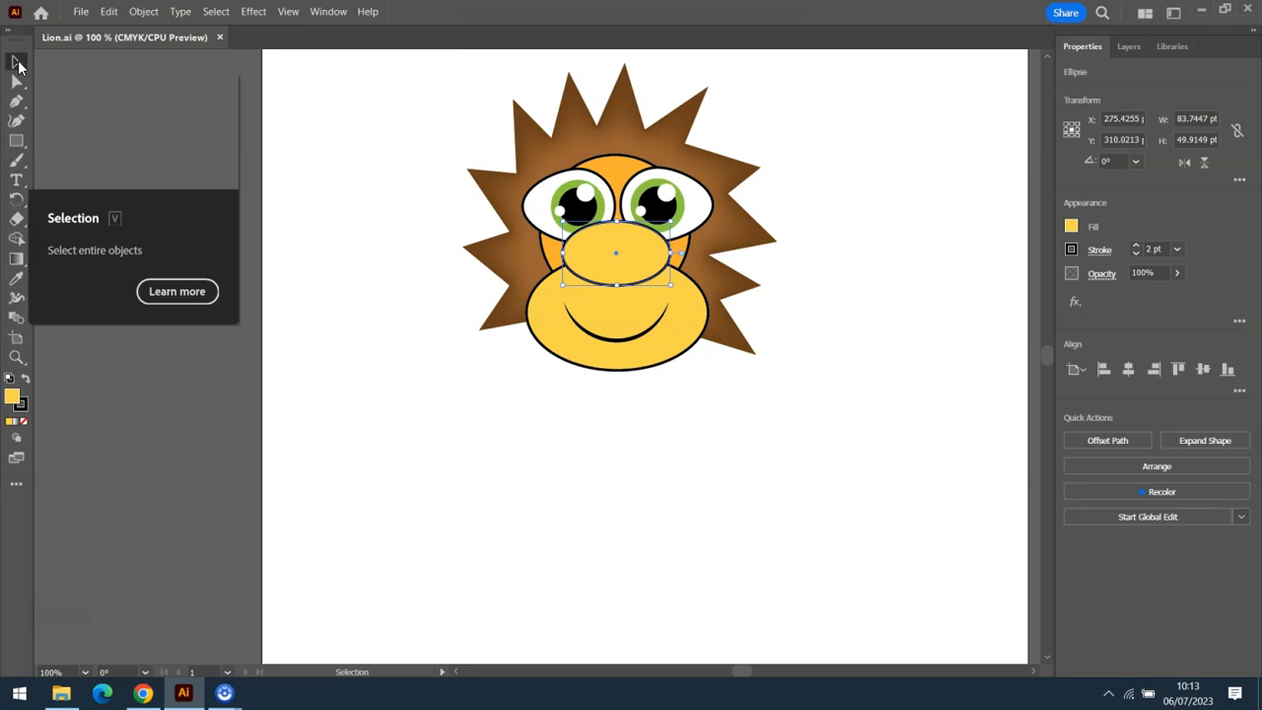
pyautogui.click(1131, 46)
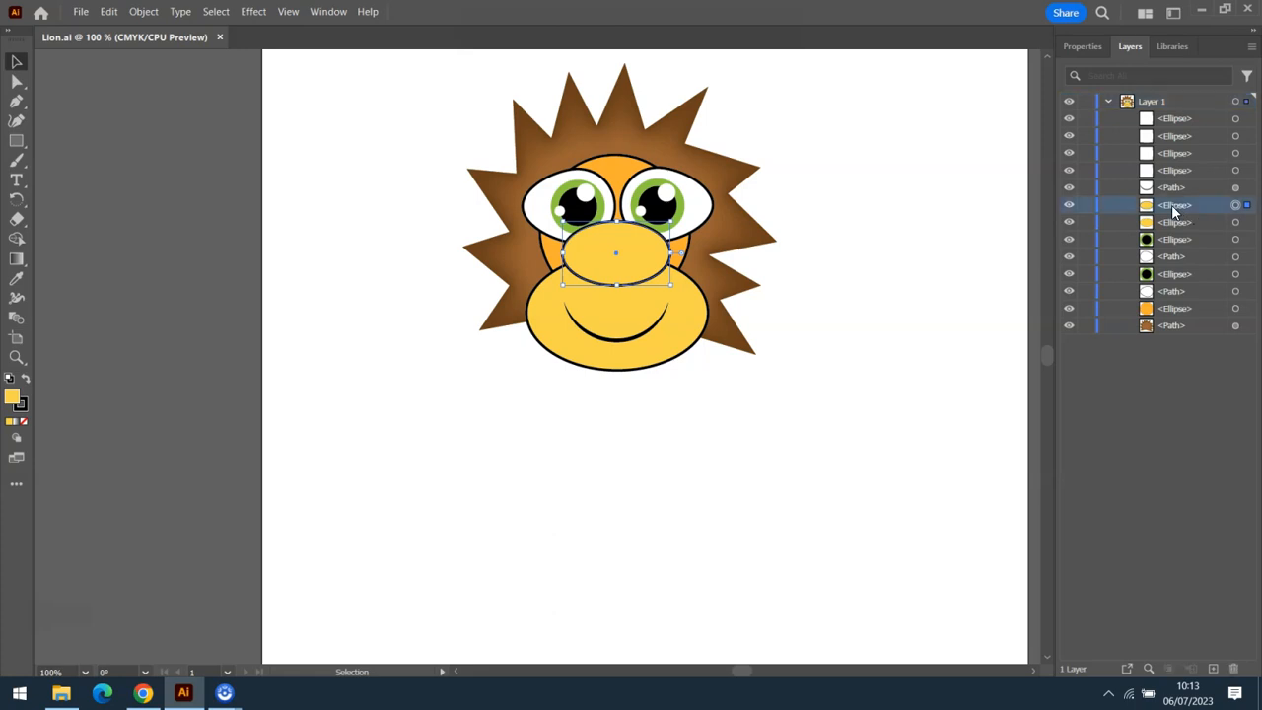
pyautogui.click(1173, 173)
pyautogui.click(1171, 207)
pyautogui.click(253, 12)
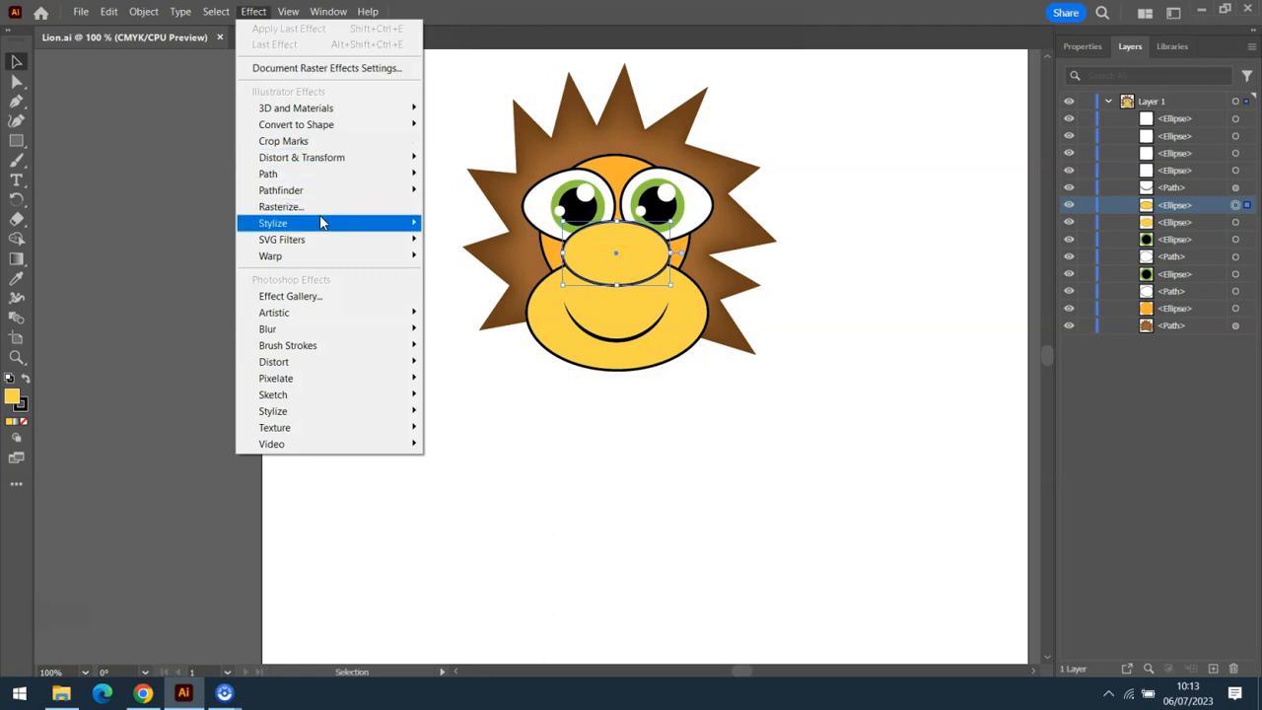
pyautogui.moveTo(322, 225)
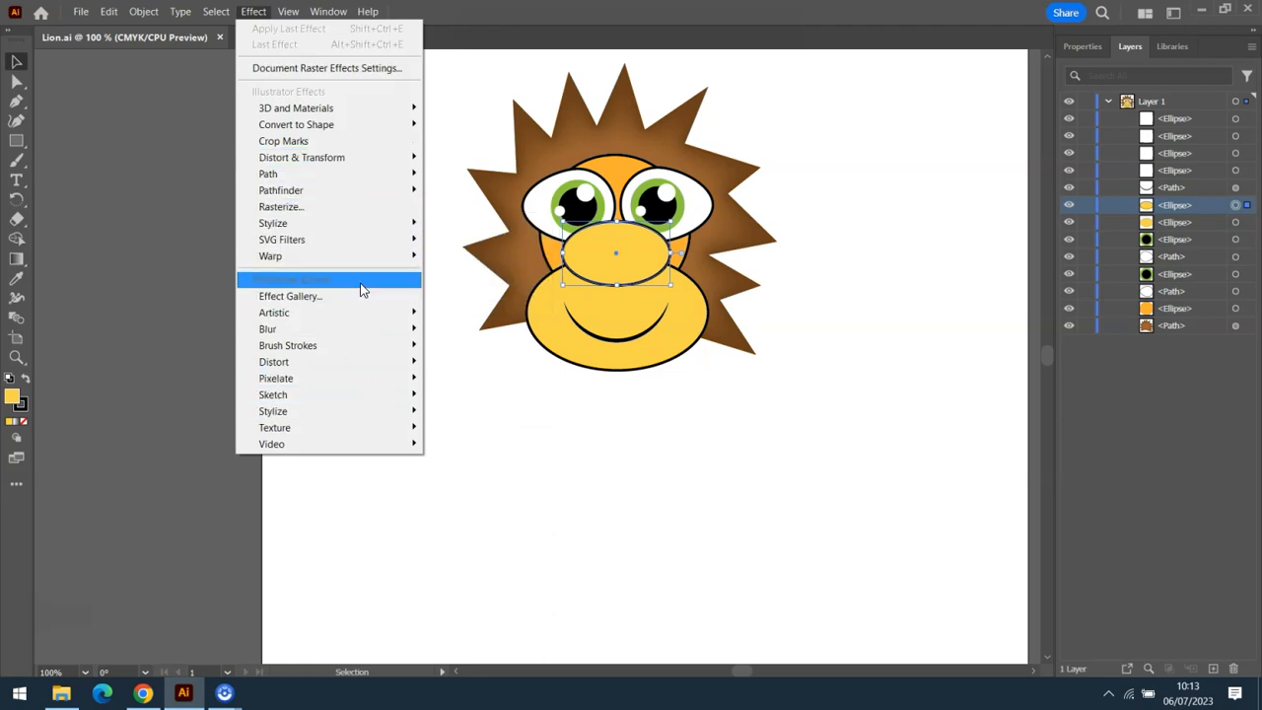
pyautogui.moveTo(390, 224)
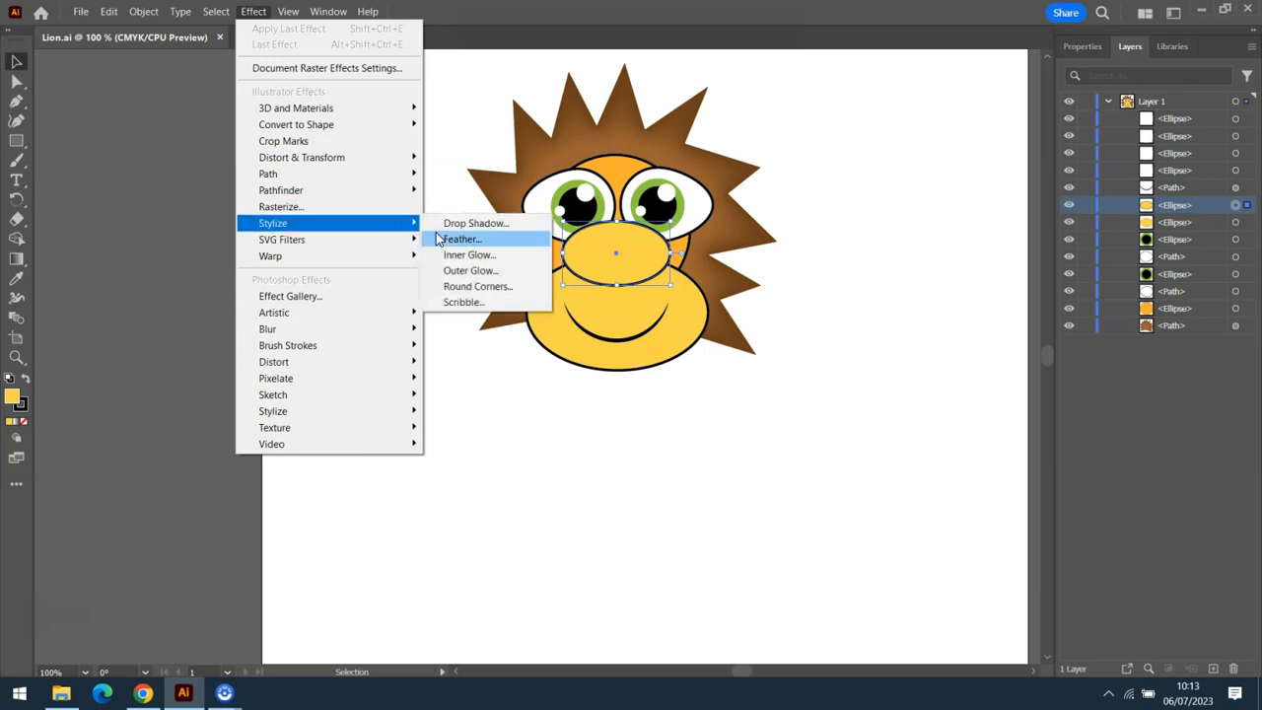
pyautogui.click(504, 259)
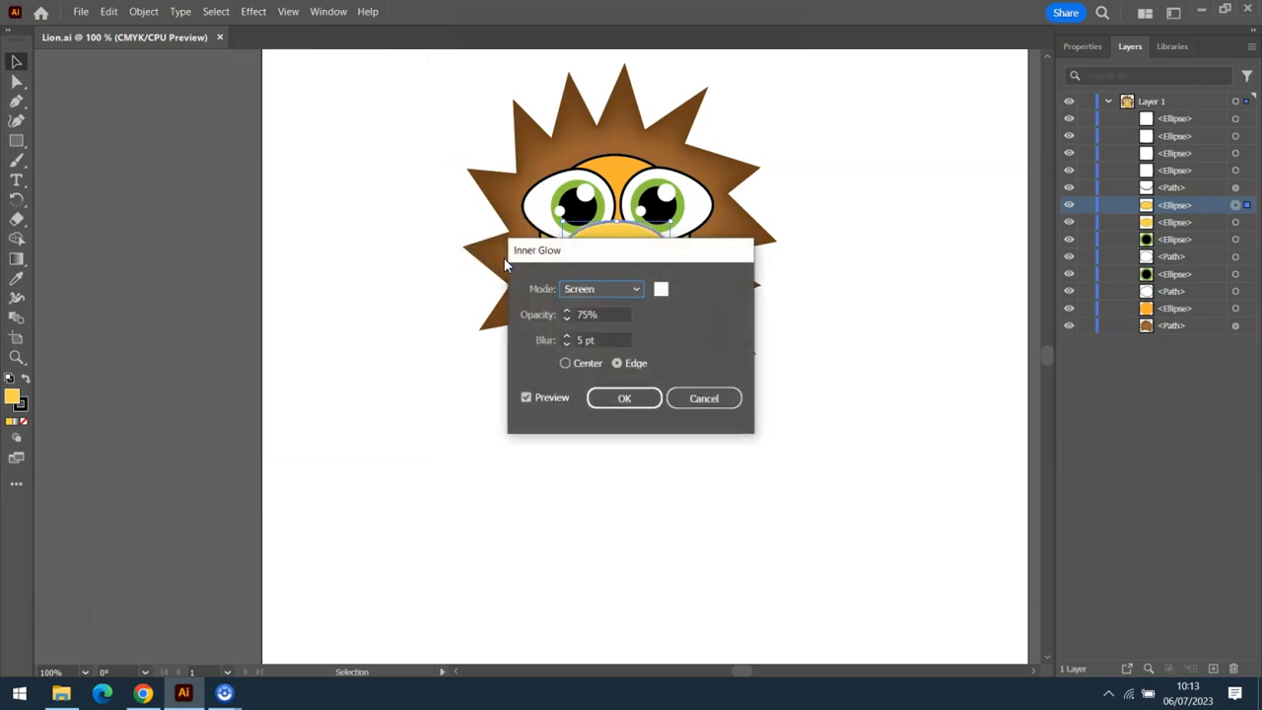
pyautogui.moveTo(623, 254); pyautogui.dragTo(818, 314)
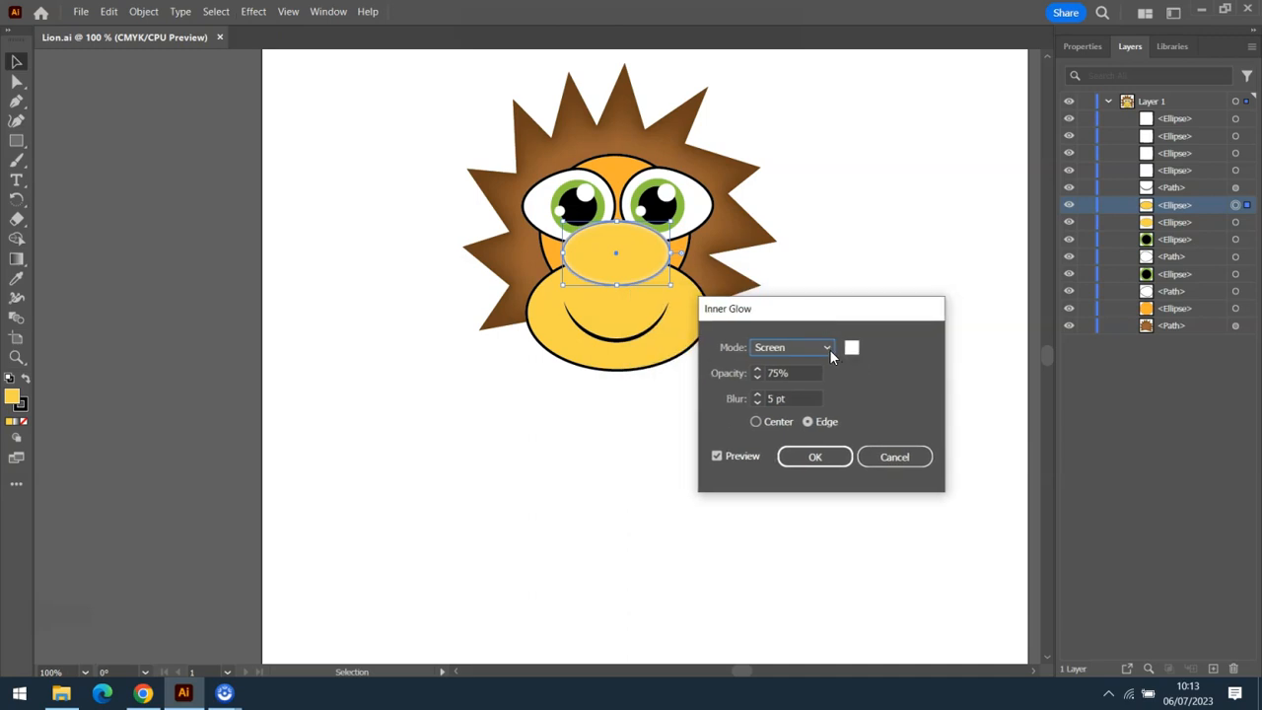
pyautogui.click(830, 349)
pyautogui.click(814, 364)
# Set the nose's inner glow colour to the orange swatch C=0 M=35 Y=85 K=0
pyautogui.click(852, 350)
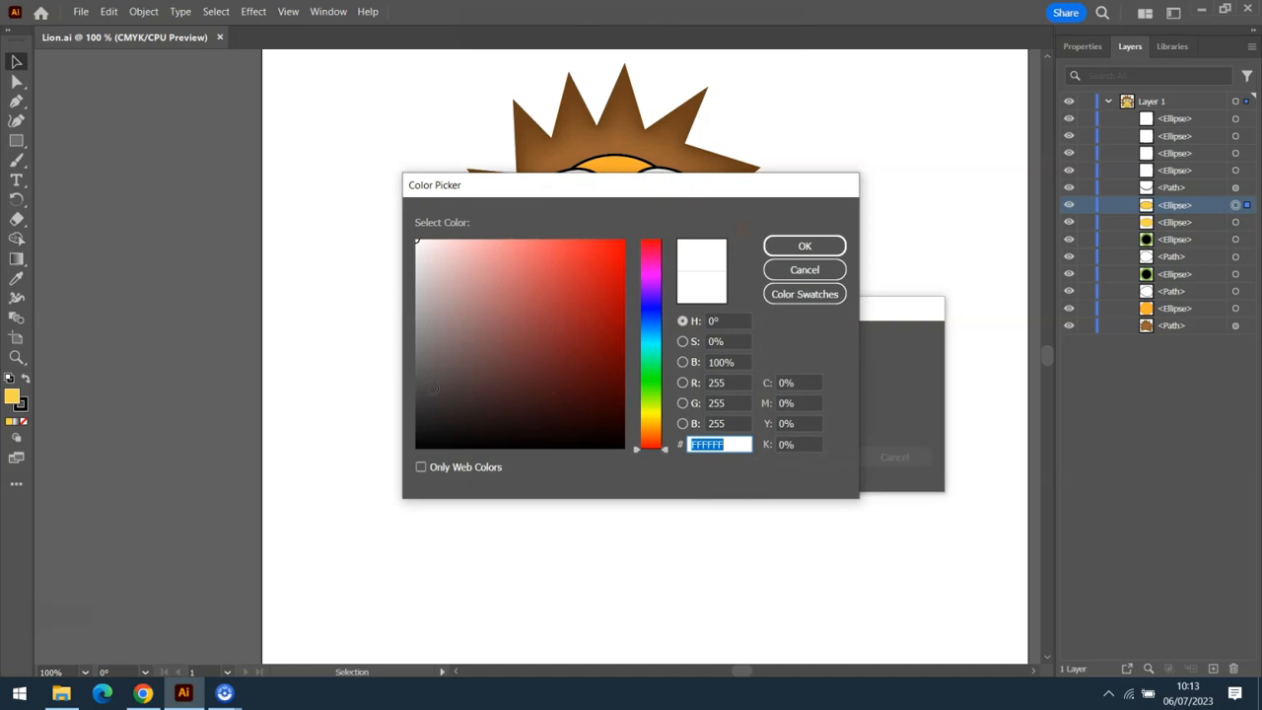
pyautogui.moveTo(665, 194); pyautogui.dragTo(869, 274)
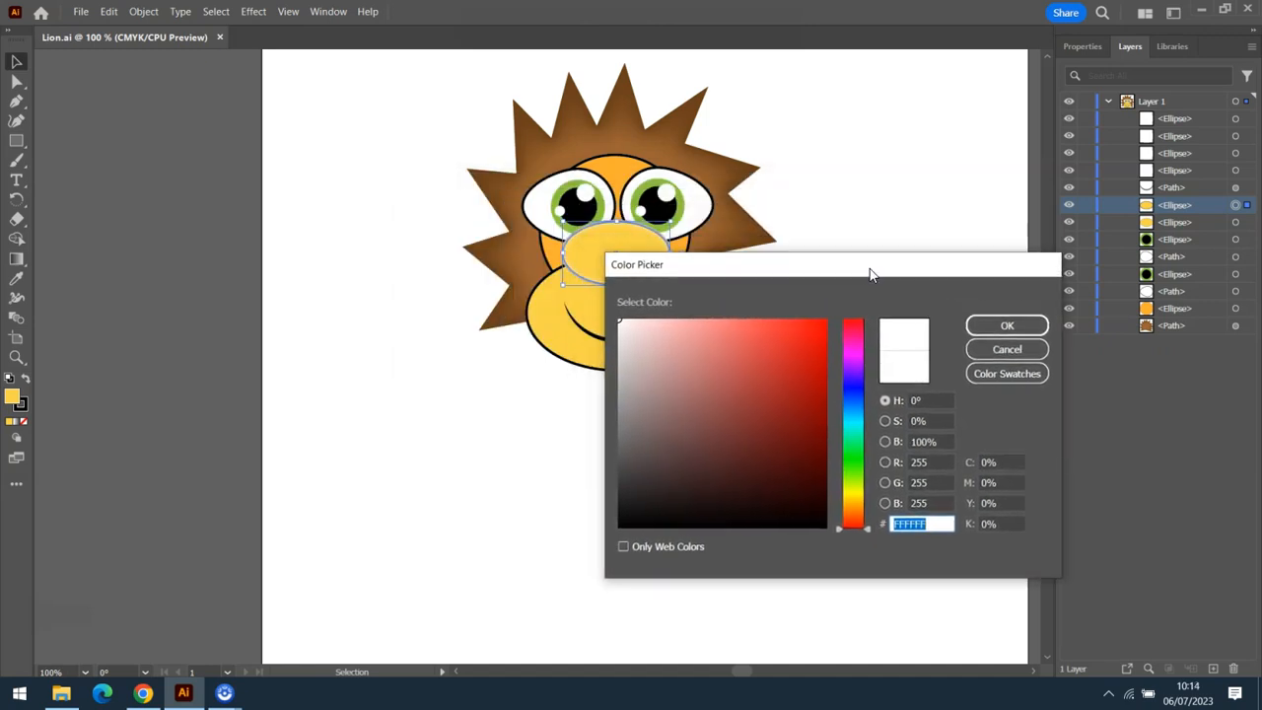
pyautogui.click(1008, 384)
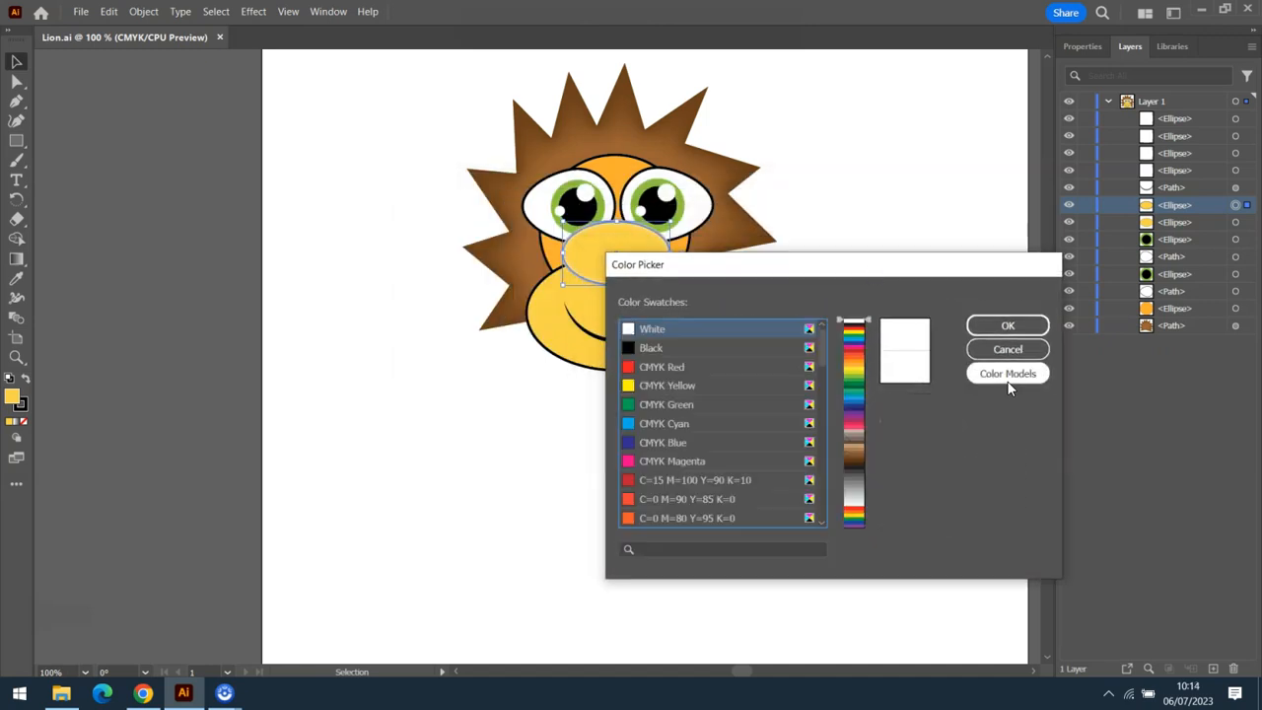
pyautogui.click(863, 365)
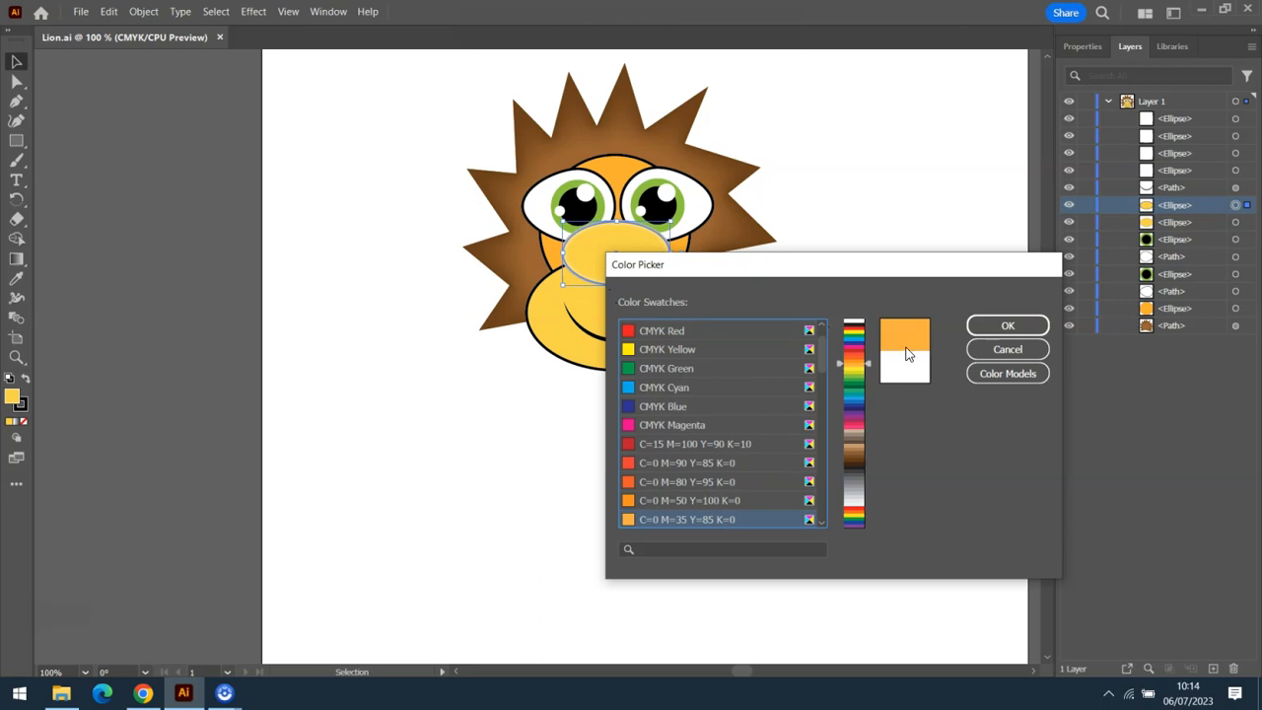
pyautogui.click(1008, 333)
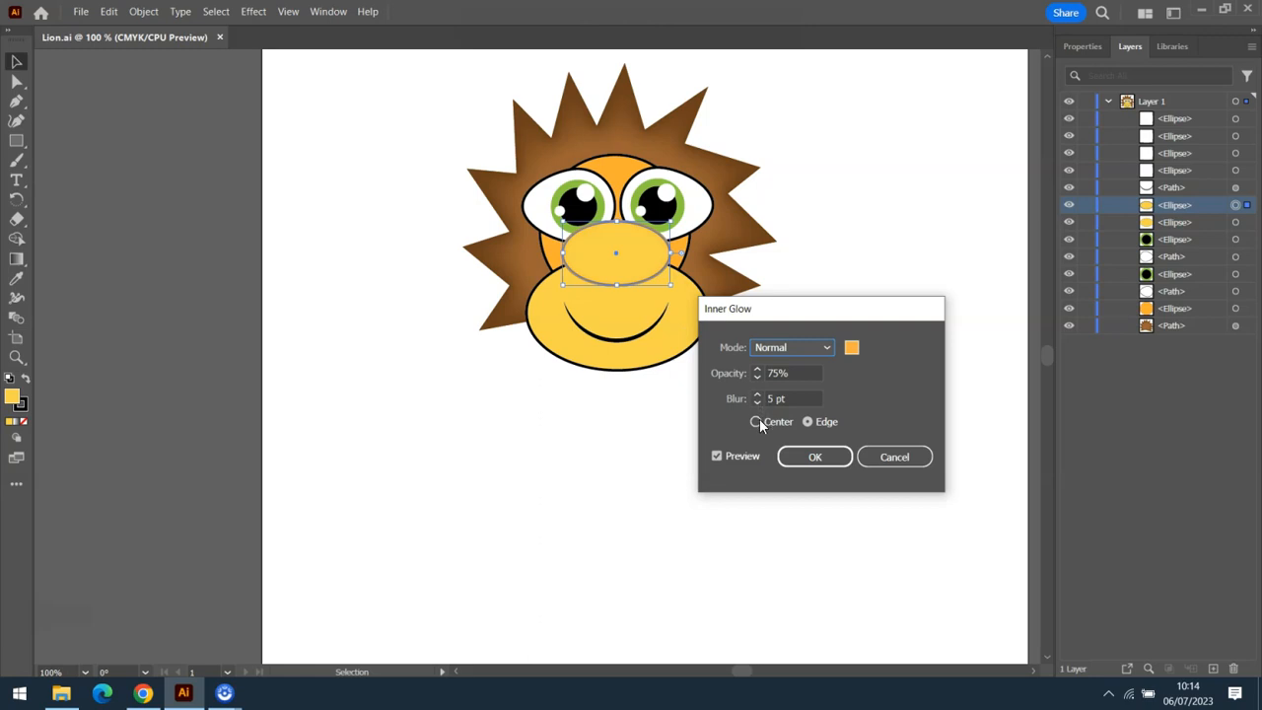
# Set the inner glow's blur to 15 pt and apply the effect to the nose
pyautogui.click(757, 395)
pyautogui.click(757, 394)
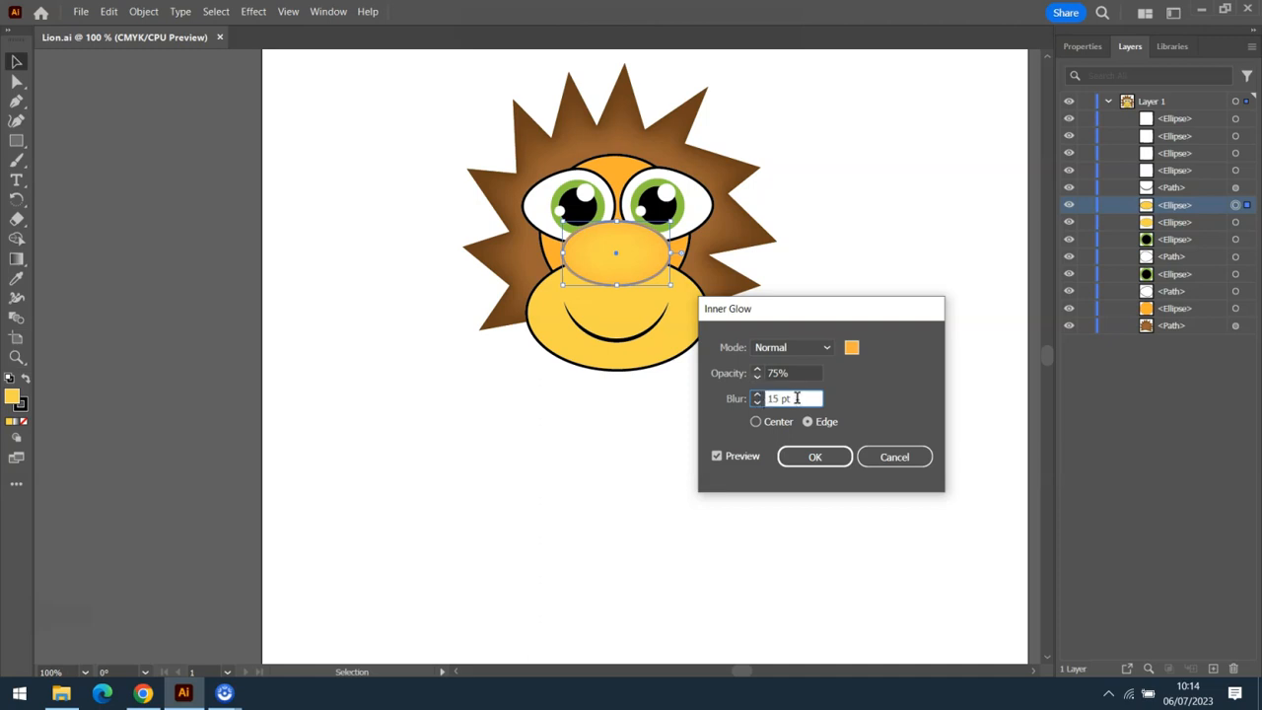
pyautogui.click(815, 457)
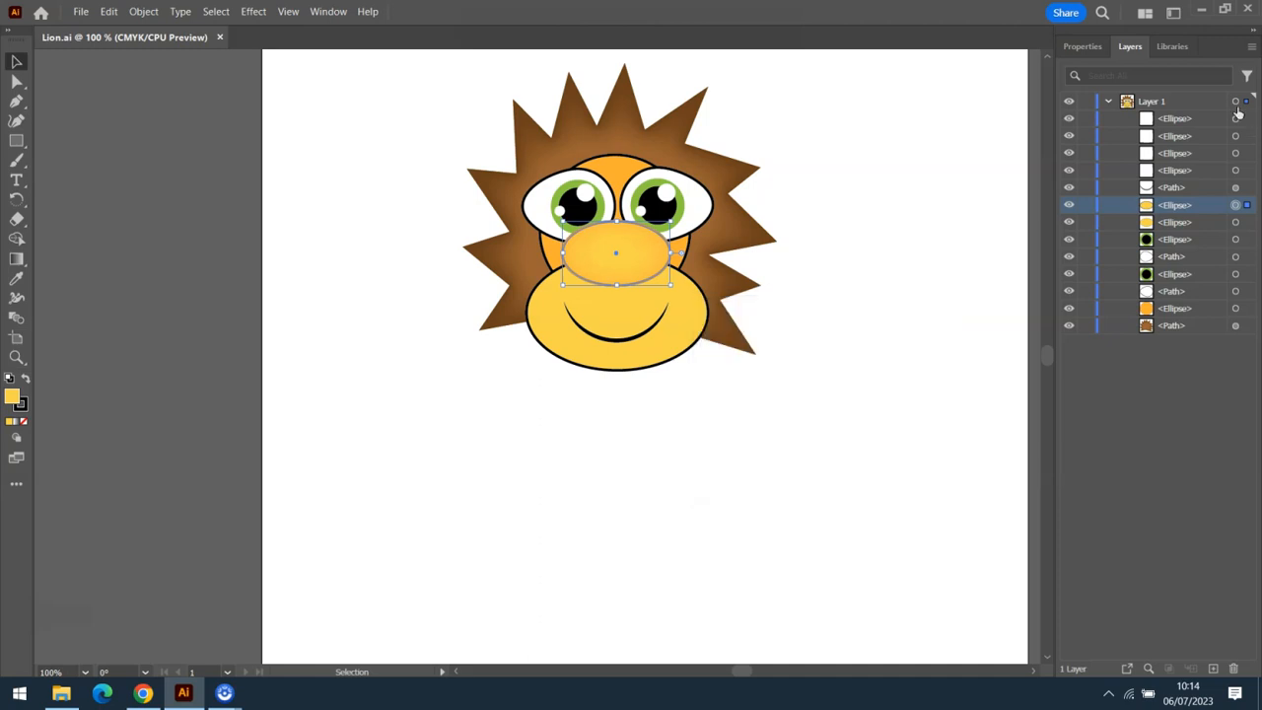
# Remove the black stroke from the lion's nose ellipse
pyautogui.click(1082, 48)
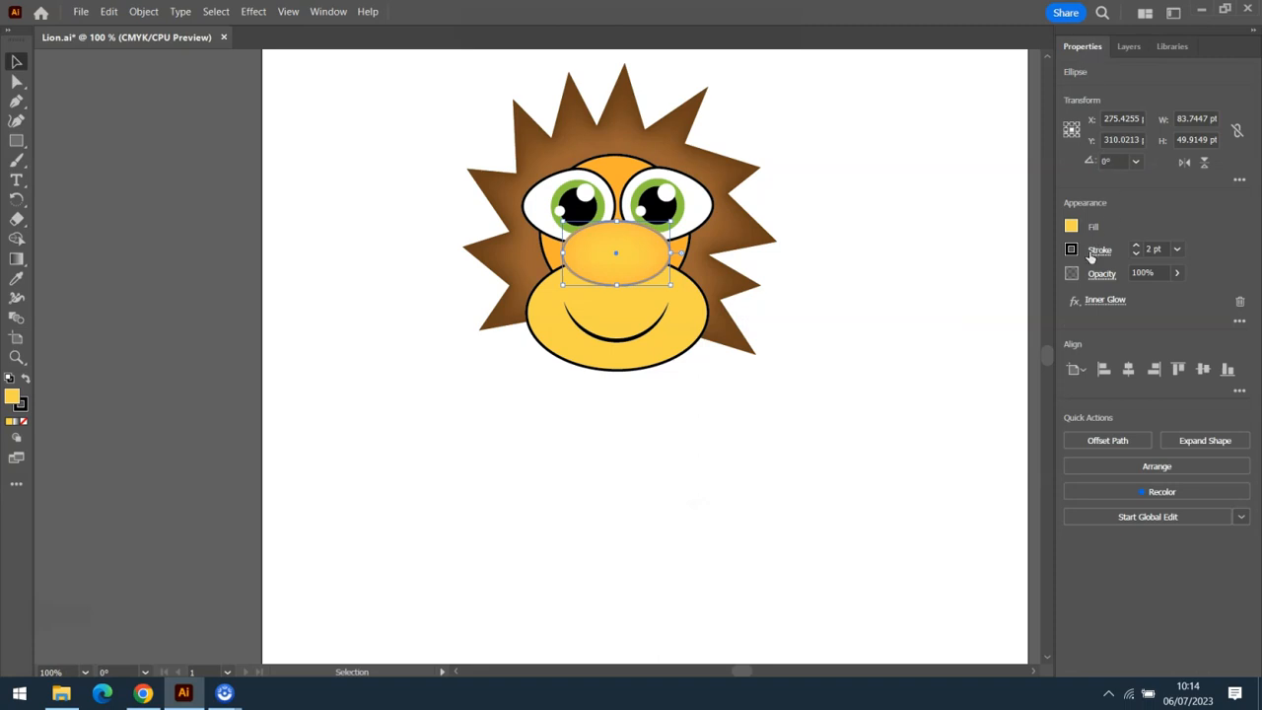
pyautogui.click(1135, 254)
pyautogui.click(1135, 254)
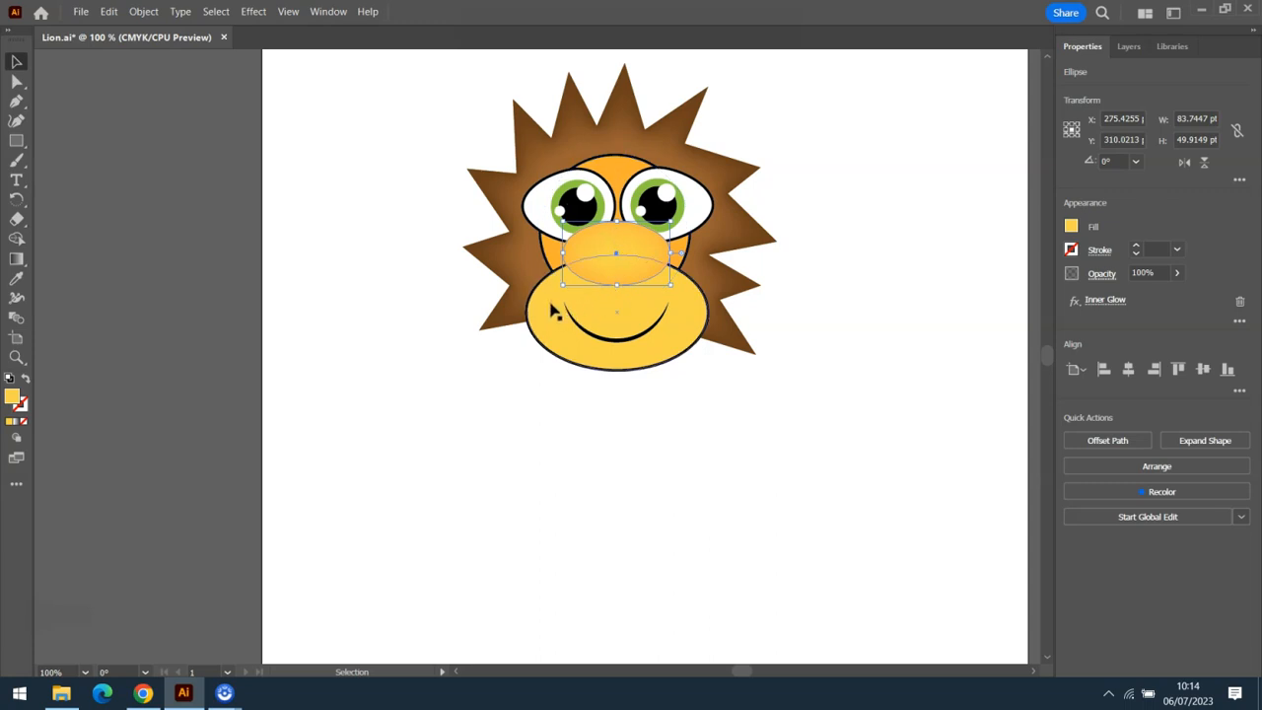
pyautogui.hotkey('ctrl', '[')
pyautogui.hotkey('ctrl', ']')
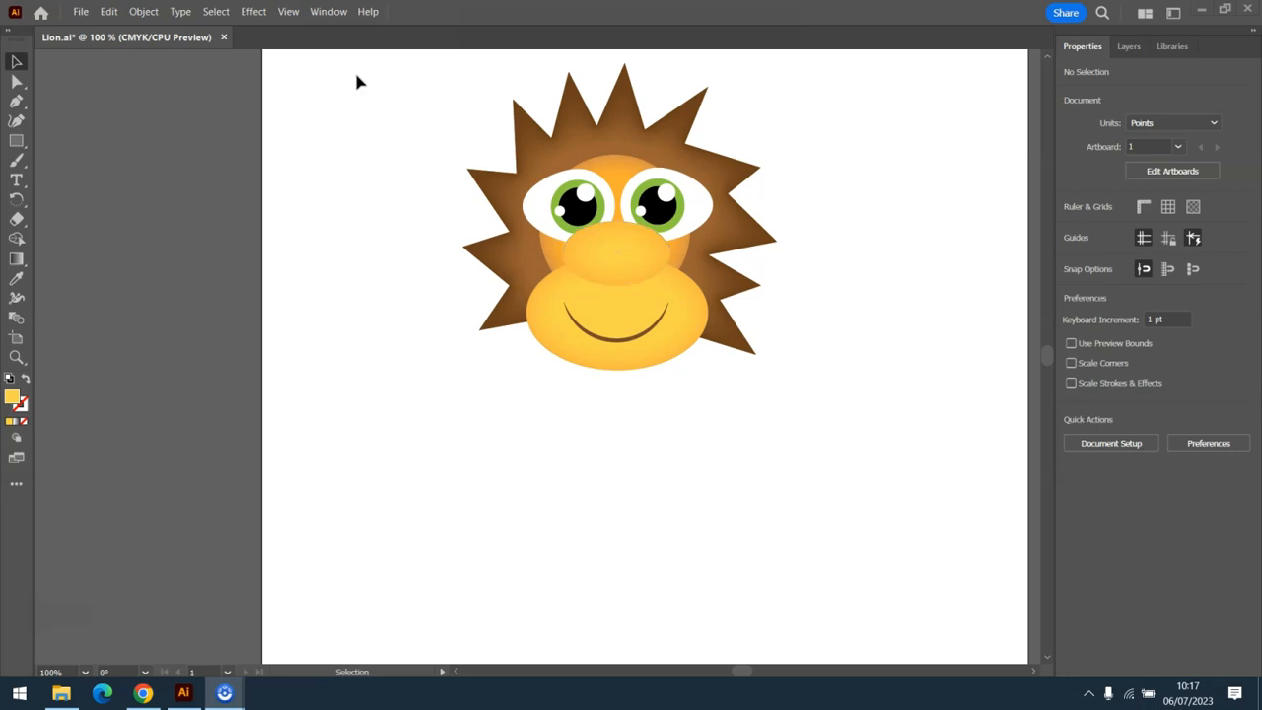
pyautogui.click(249, 11)
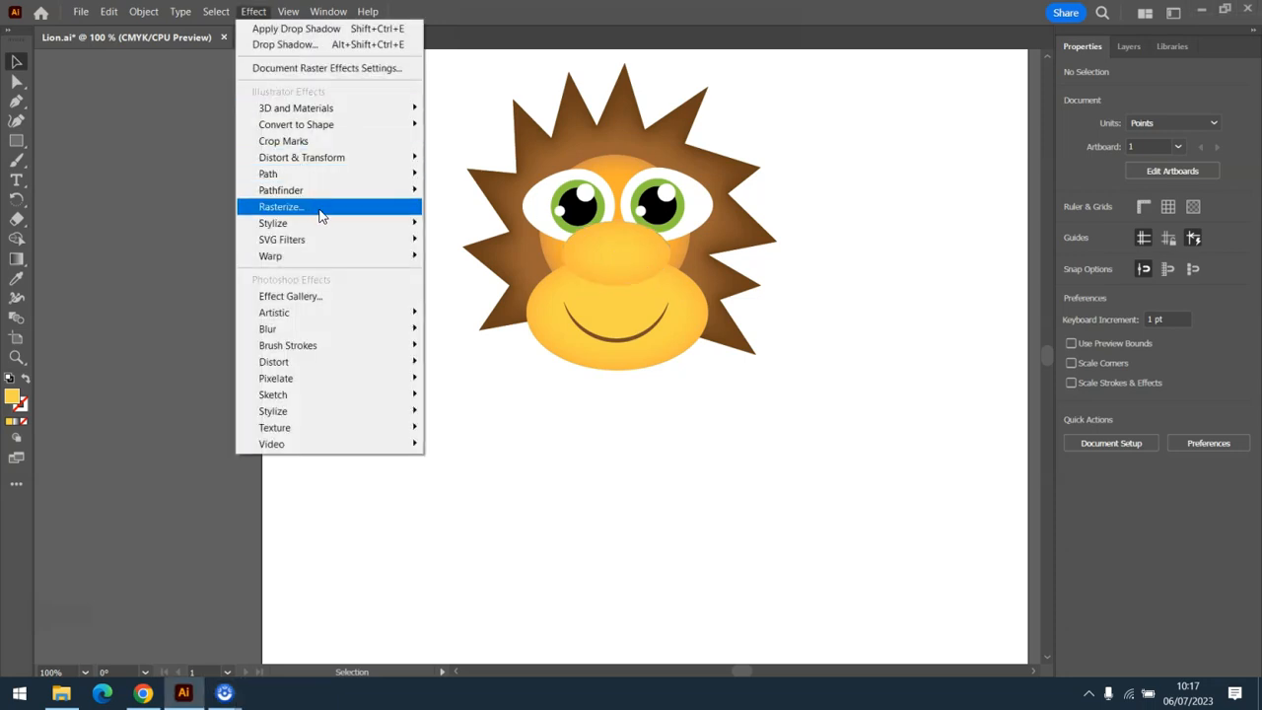
pyautogui.moveTo(329, 224)
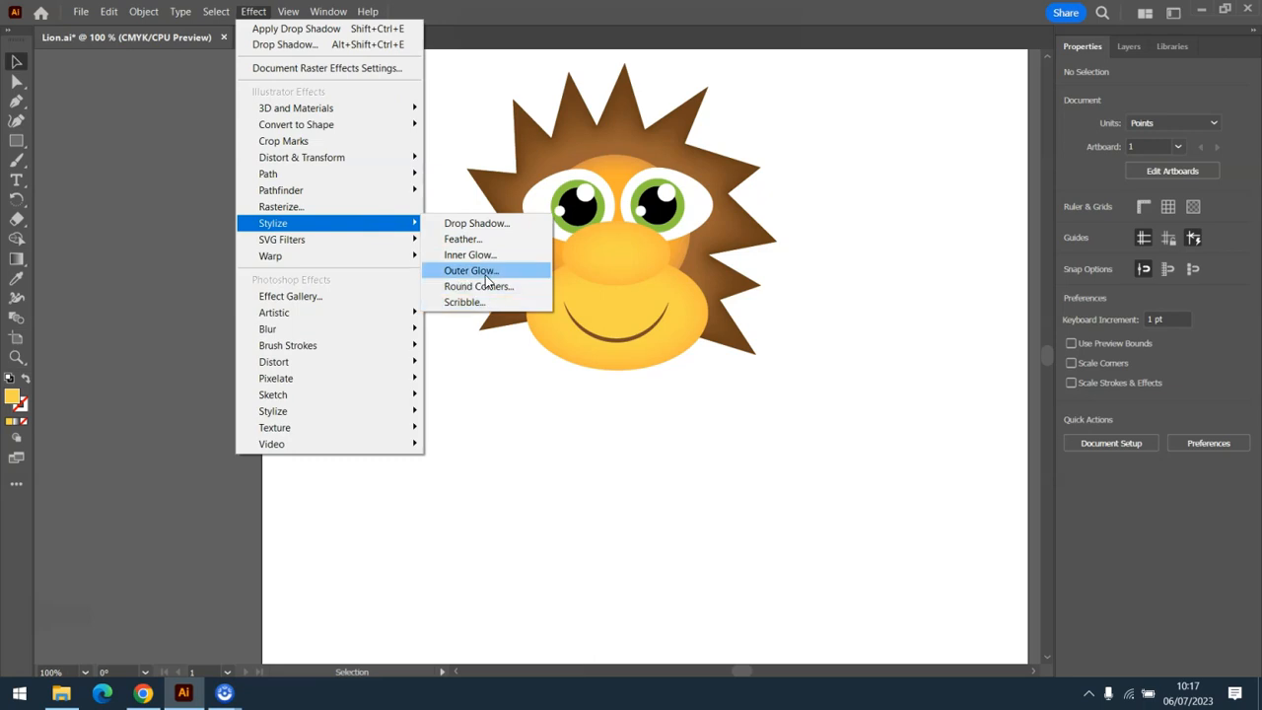
pyautogui.click(833, 271)
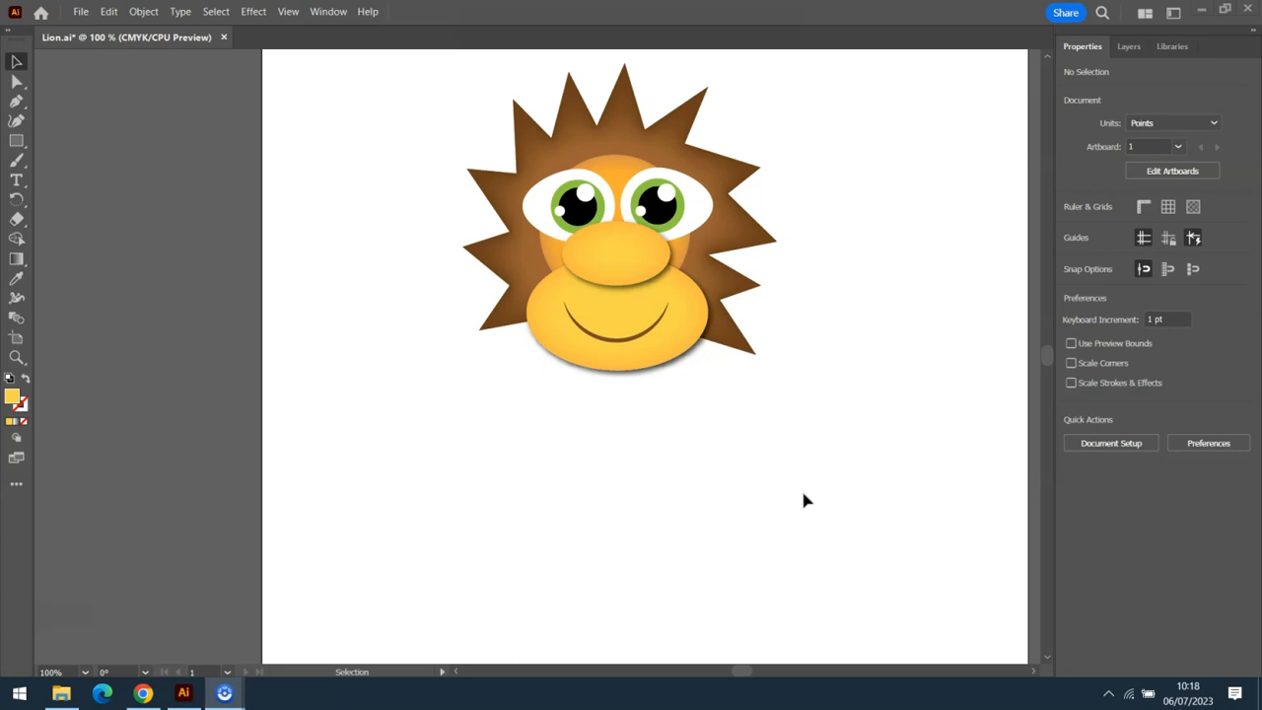
pyautogui.hotkey('ctrl', '-')
pyautogui.hotkey('ctrl', '-')
pyautogui.hotkey('ctrl', '-')
pyautogui.hotkey('ctrl', '1')
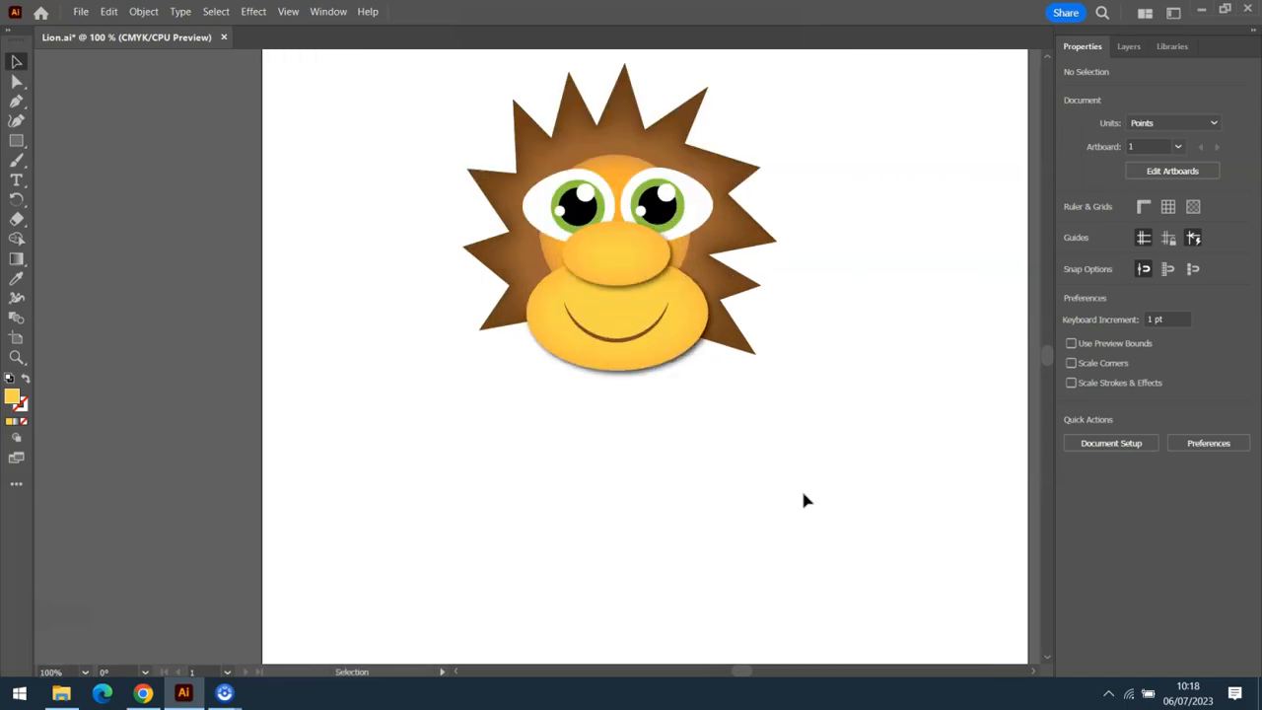
# Draw a yellow circle about 187 pt in diameter below the lion's mouth as the body
pyautogui.moveTo(1050, 354)
pyautogui.mouseDown()
pyautogui.moveTo(1047, 384)
pyautogui.moveTo(1047, 351)
pyautogui.moveTo(1048, 362)
pyautogui.mouseUp()
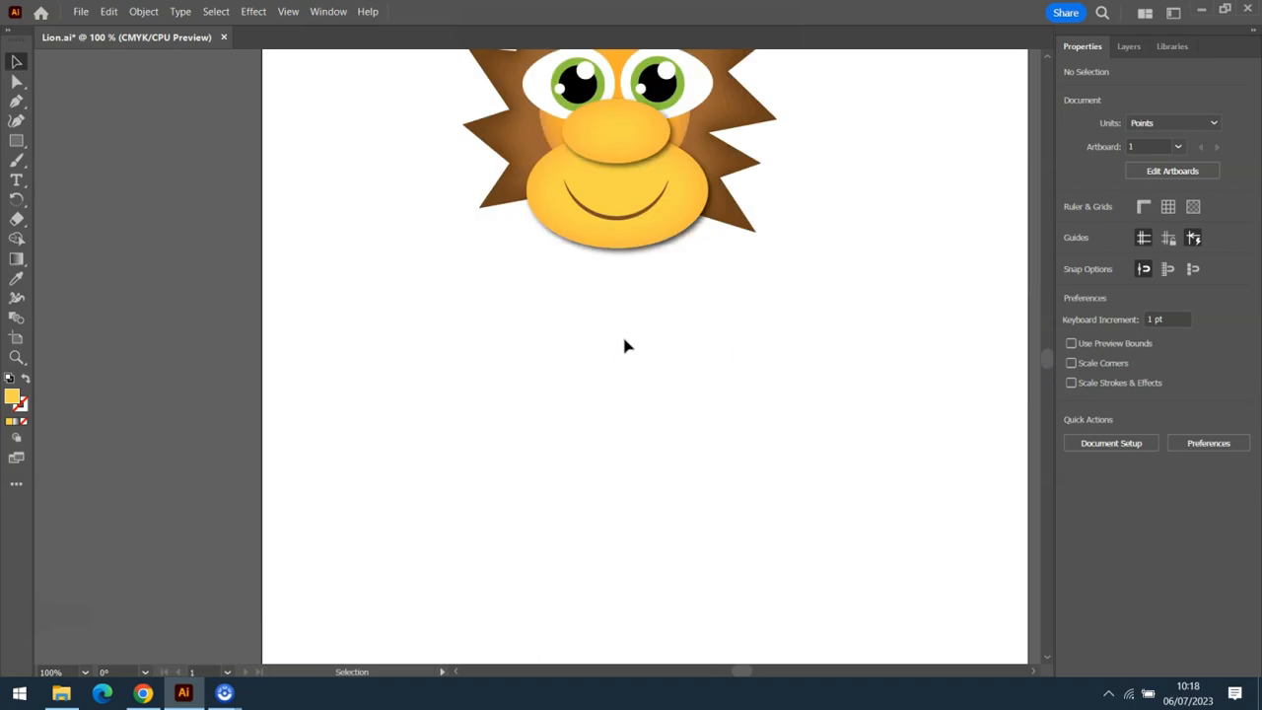
pyautogui.moveTo(16, 140); pyautogui.dragTo(69, 156)
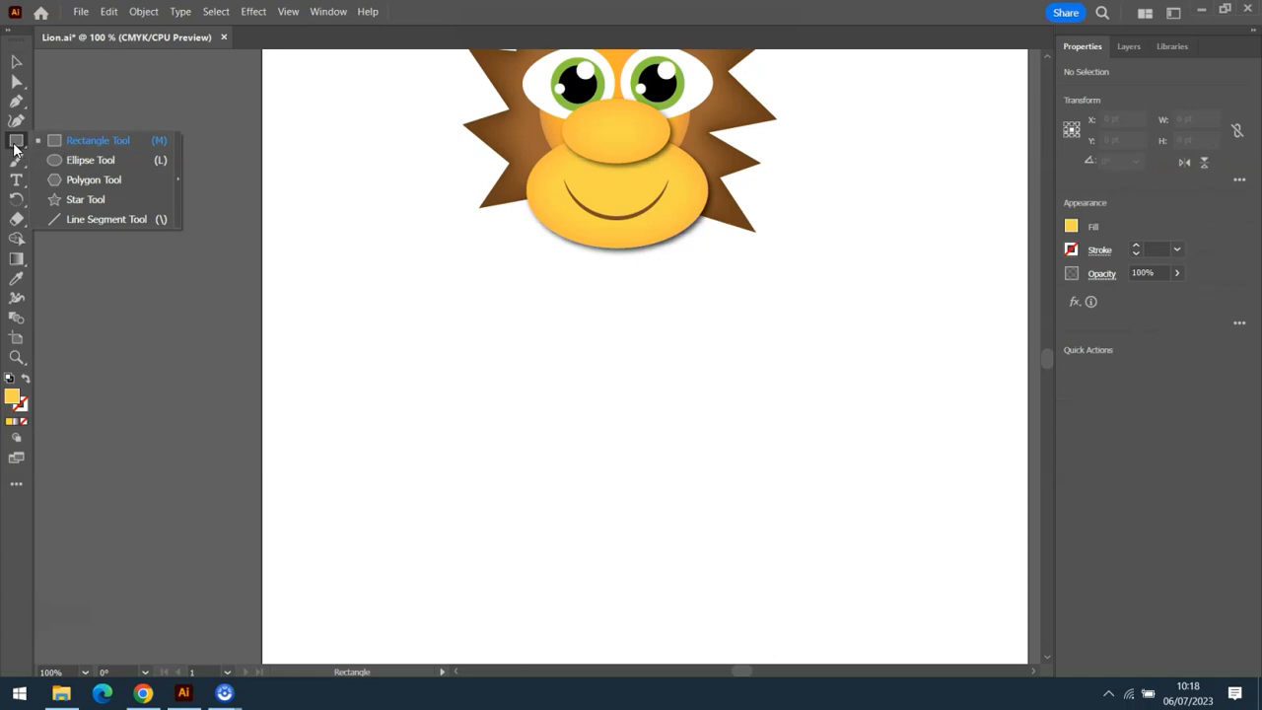
pyautogui.click(78, 159)
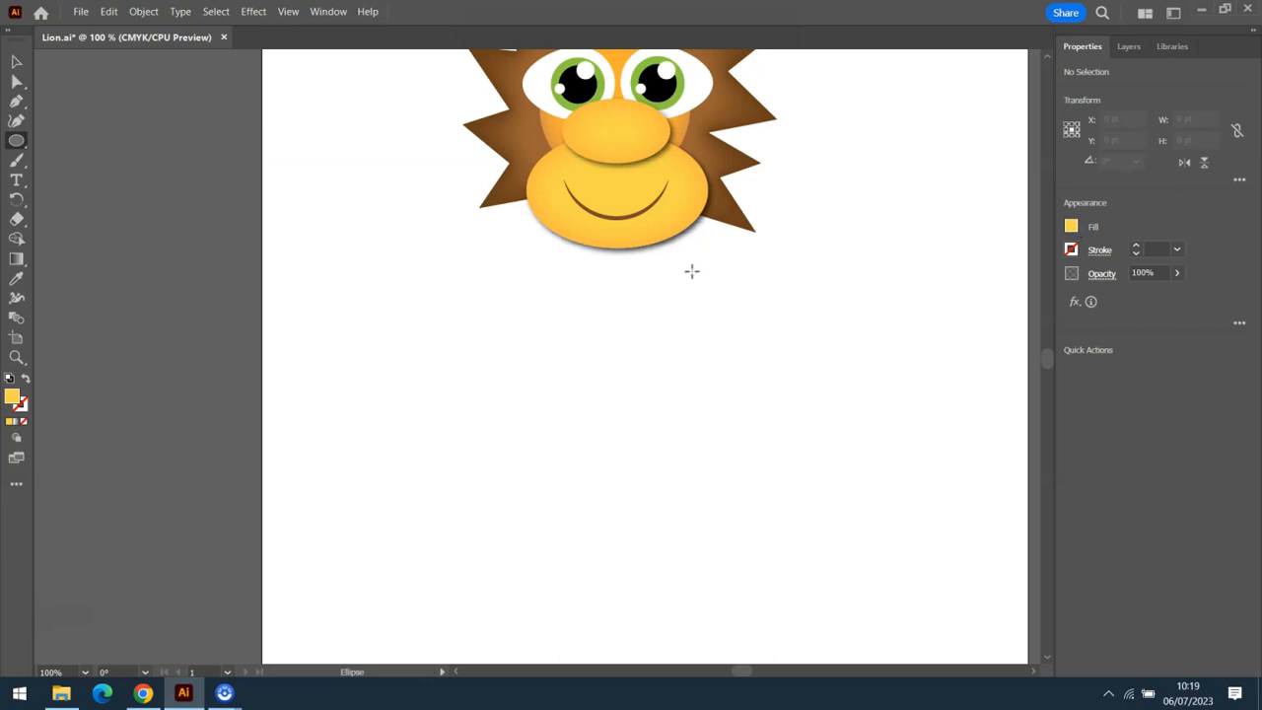
pyautogui.moveTo(498, 239); pyautogui.dragTo(734, 480)
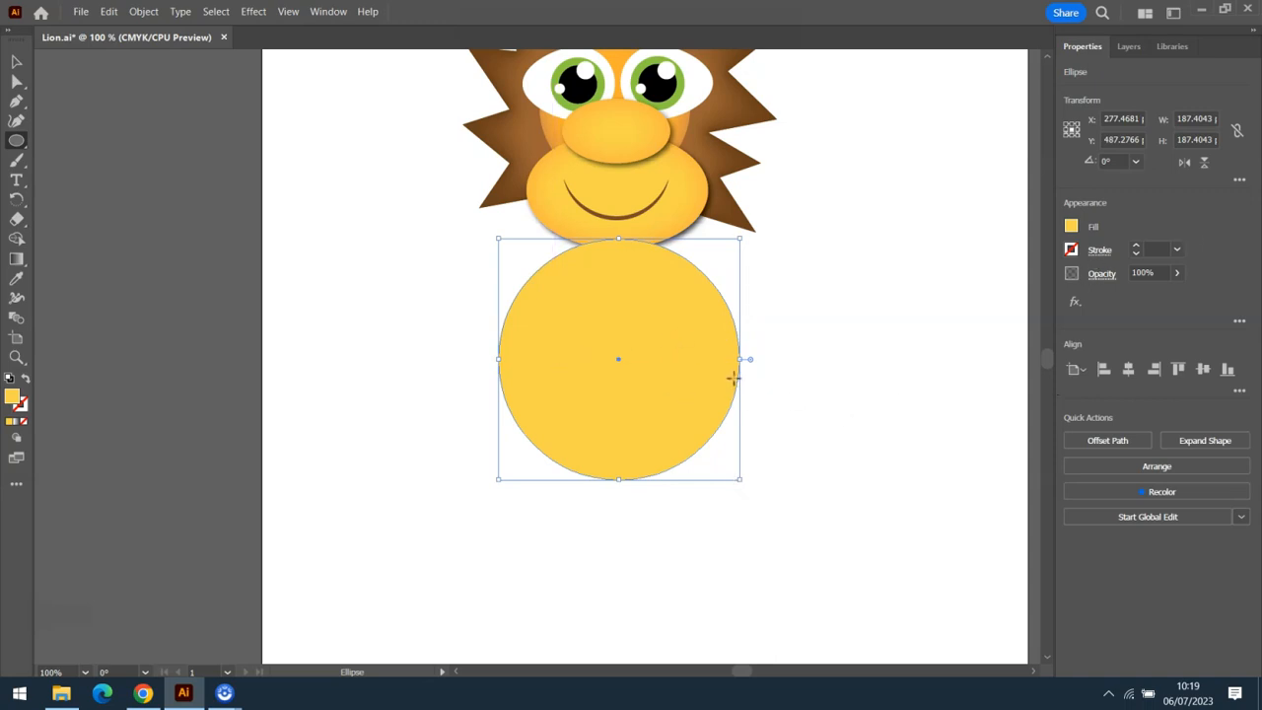
# Reshape the body circle into an egg by moving its top and bottom anchor points down and its side anchor points inward
pyautogui.click(16, 84)
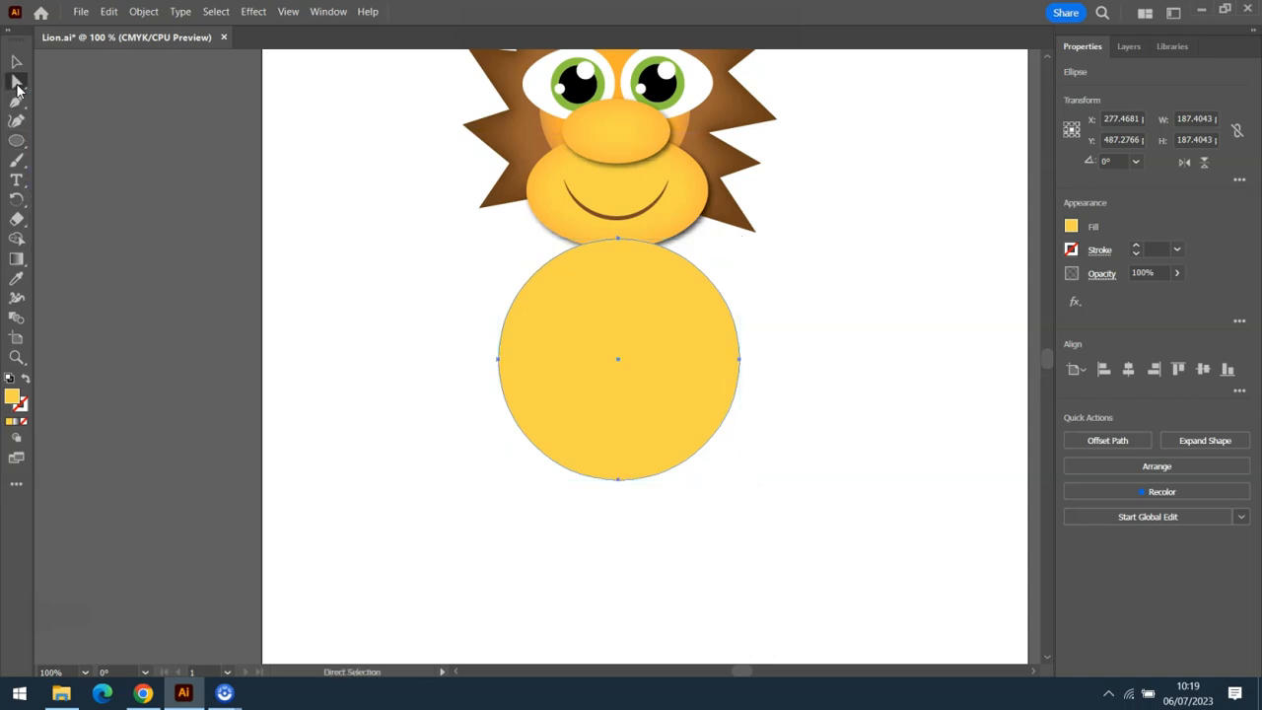
pyautogui.click(499, 361)
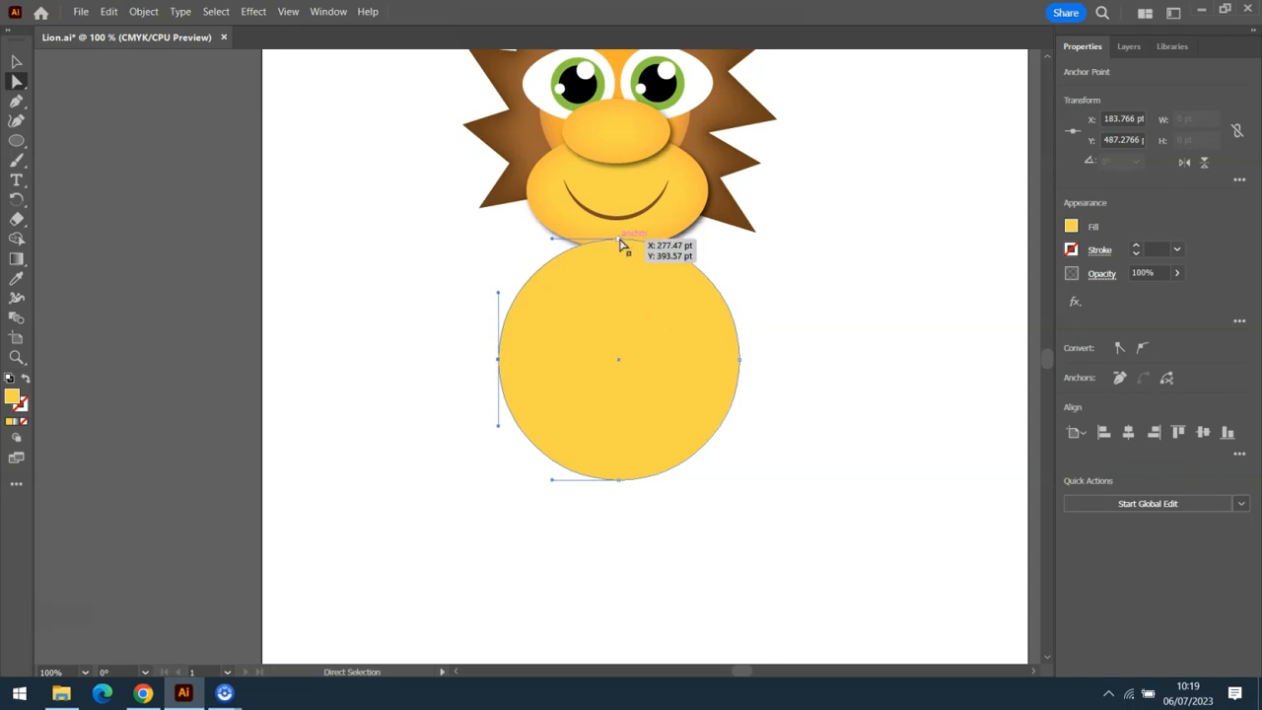
pyautogui.moveTo(619, 242); pyautogui.dragTo(622, 266)
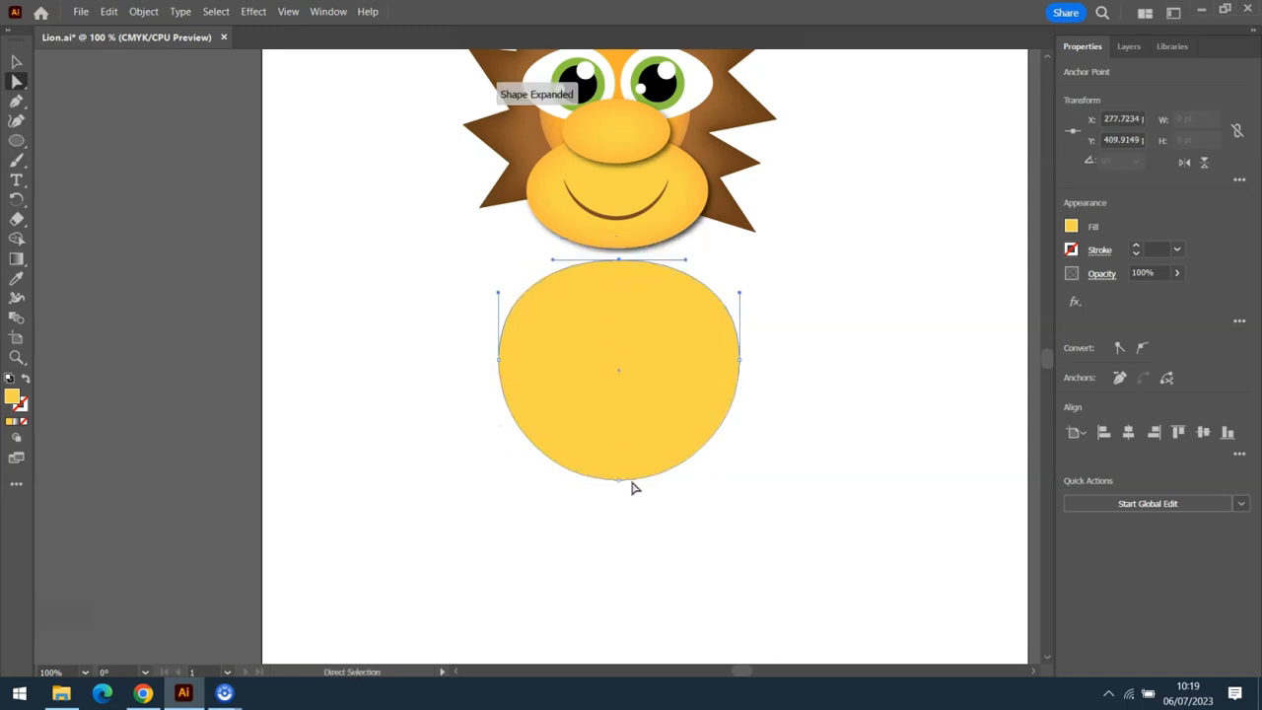
pyautogui.moveTo(623, 481); pyautogui.dragTo(625, 509)
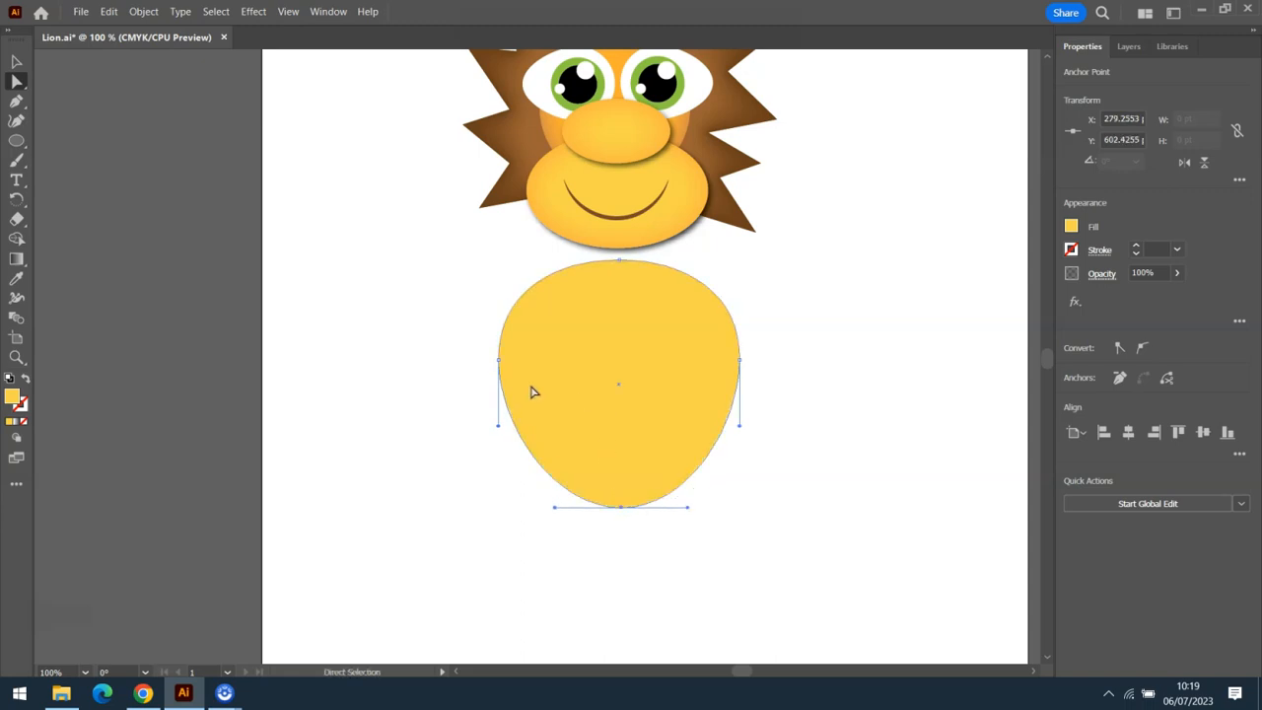
pyautogui.moveTo(503, 364); pyautogui.dragTo(513, 367)
pyautogui.moveTo(743, 363); pyautogui.dragTo(727, 365)
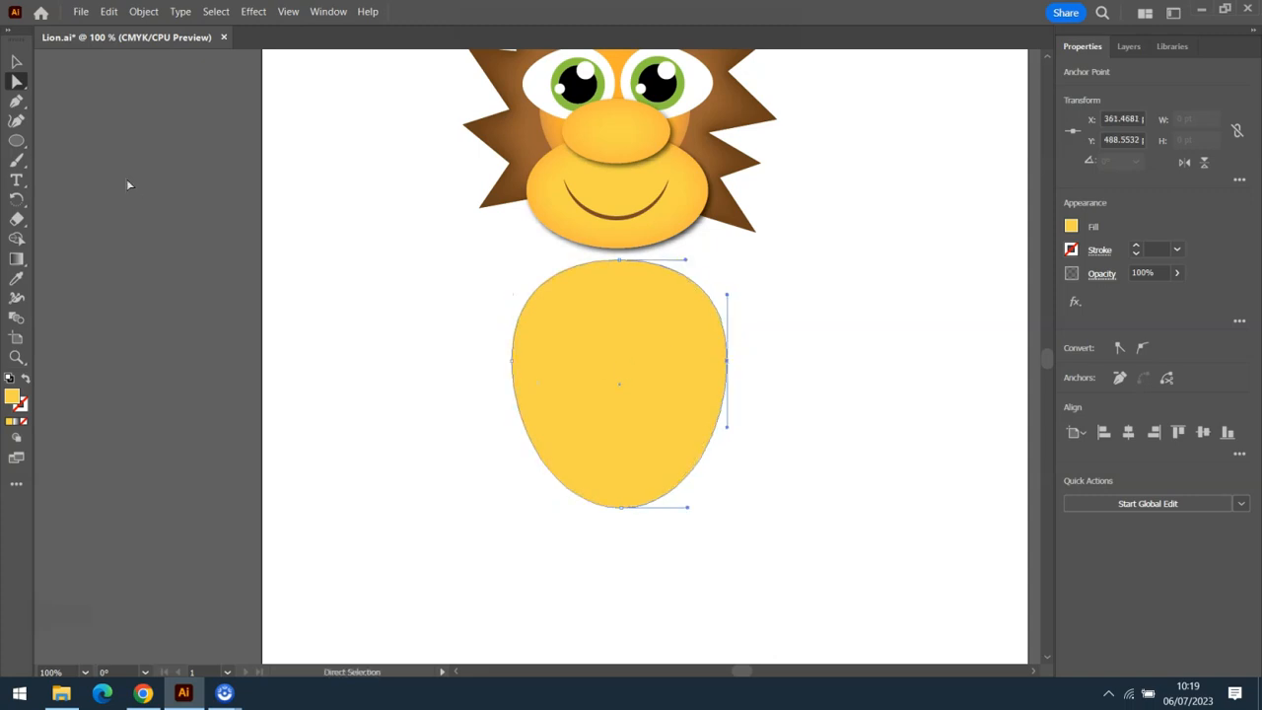
# Move the whole body shape up so that it overlaps the lower part of the lion's muzzle
pyautogui.press('v')
pyautogui.click(569, 358)
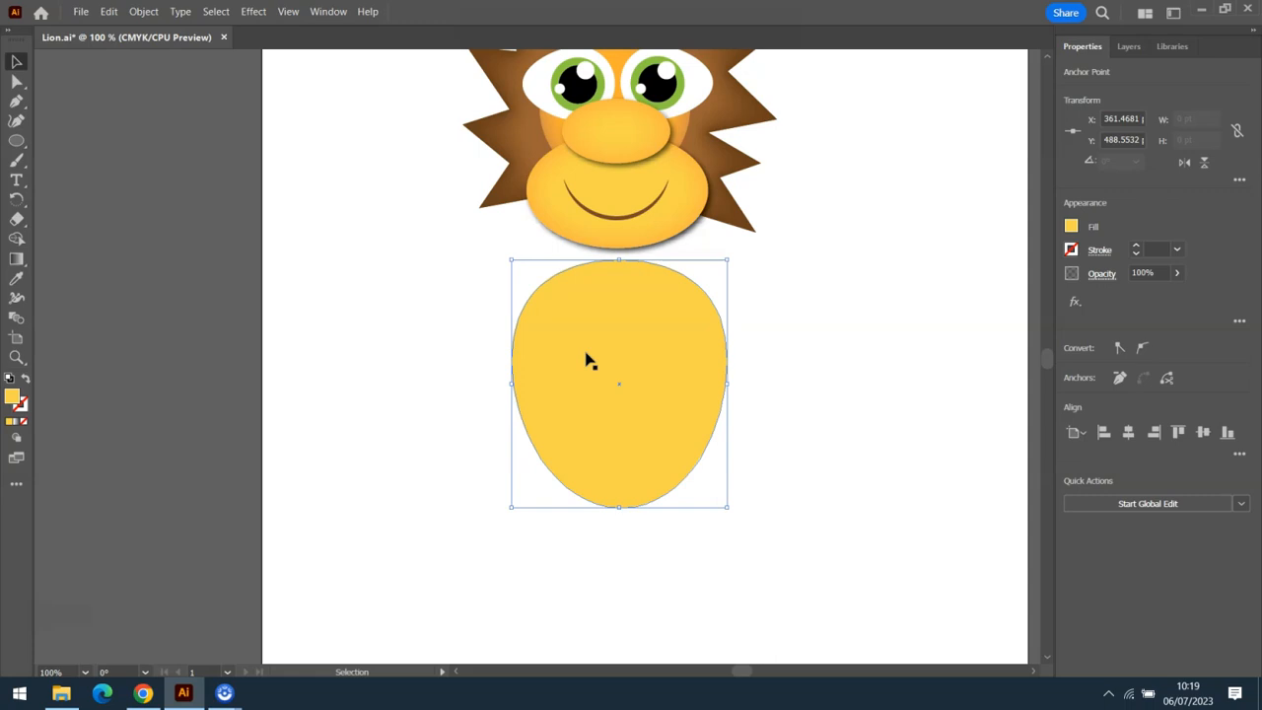
pyautogui.moveTo(587, 359); pyautogui.dragTo(583, 304)
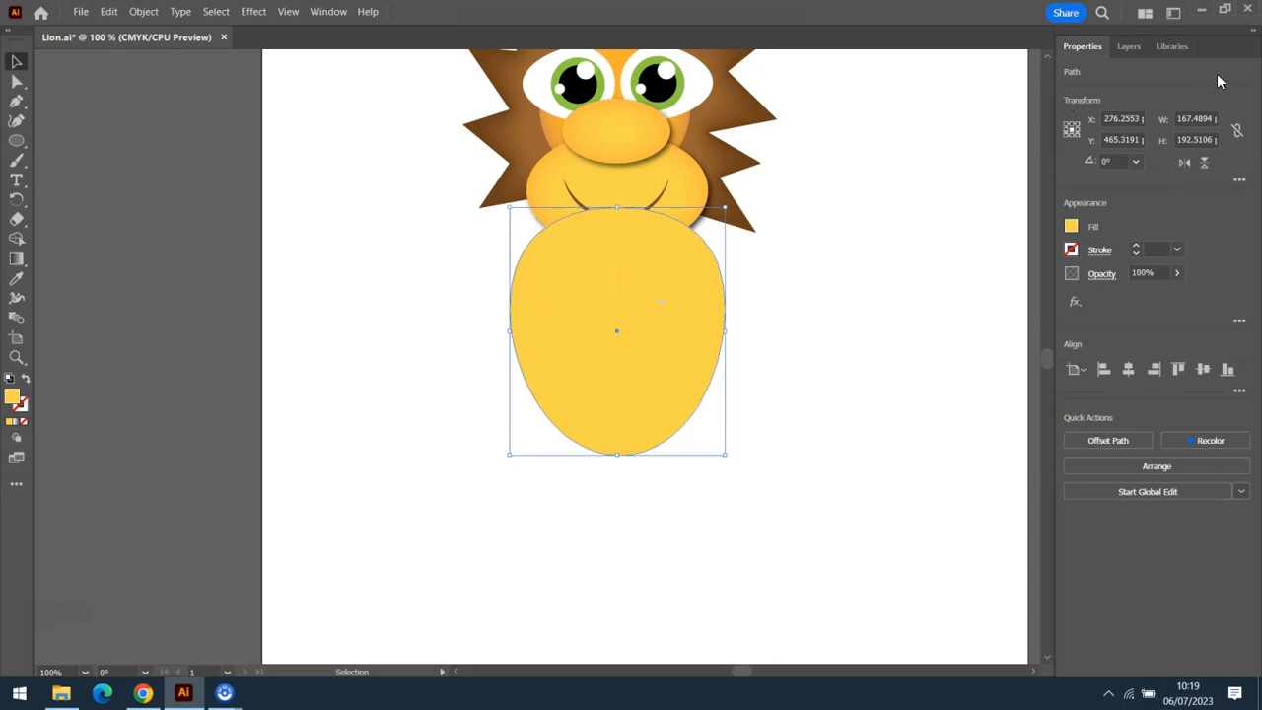
# Place the body path at the bottom of the layer's stacking order behind the mane and move it slightly up under the muzzle
pyautogui.click(1131, 47)
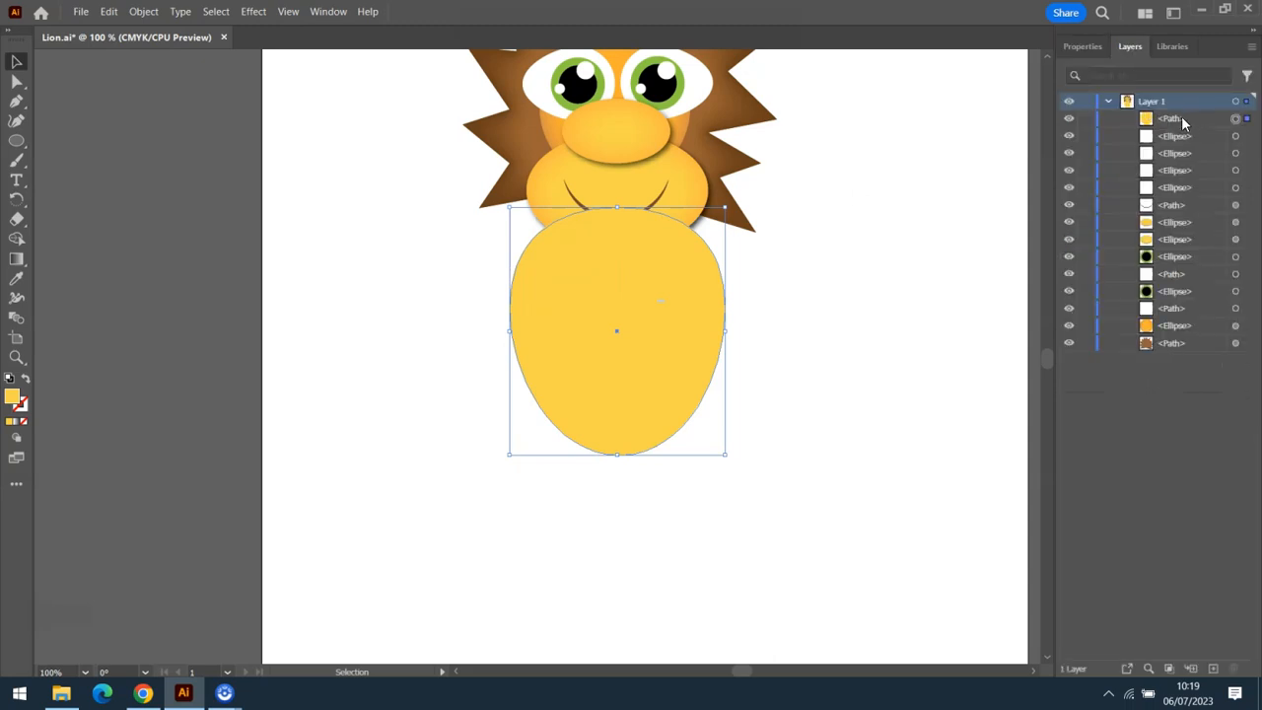
pyautogui.moveTo(1198, 308); pyautogui.dragTo(1188, 349)
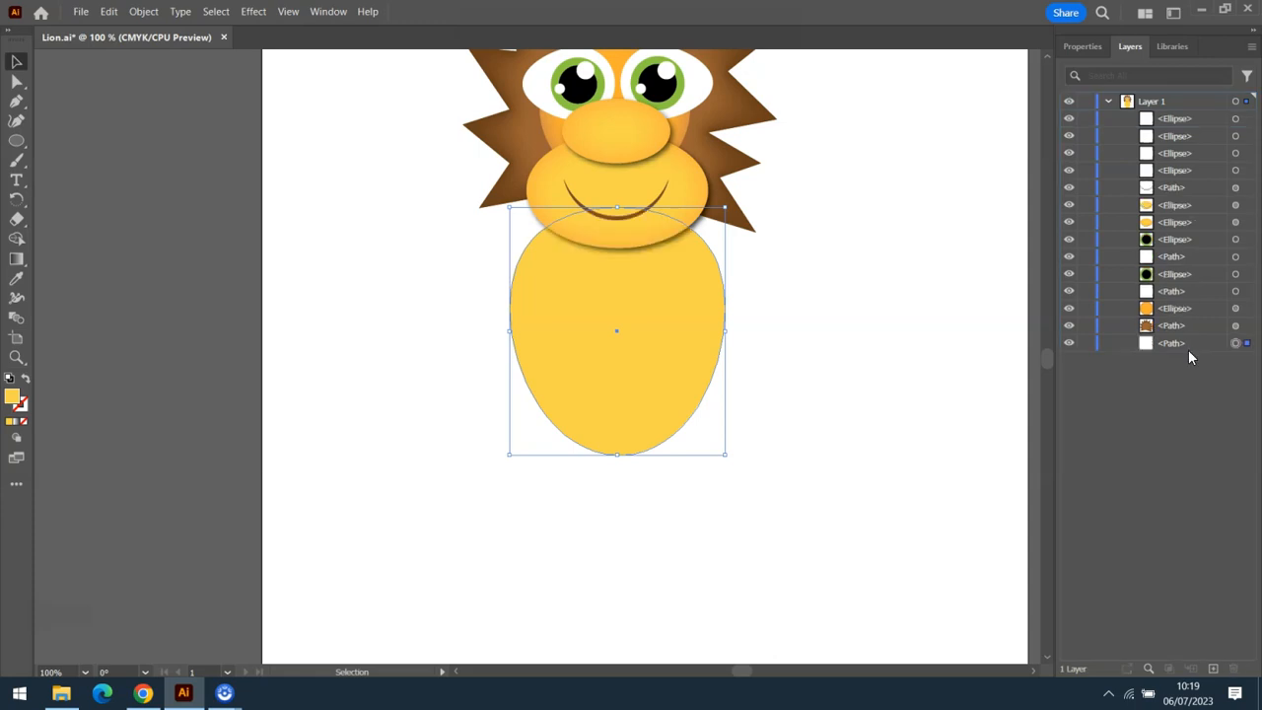
pyautogui.rightClick(633, 309)
pyautogui.moveTo(778, 604)
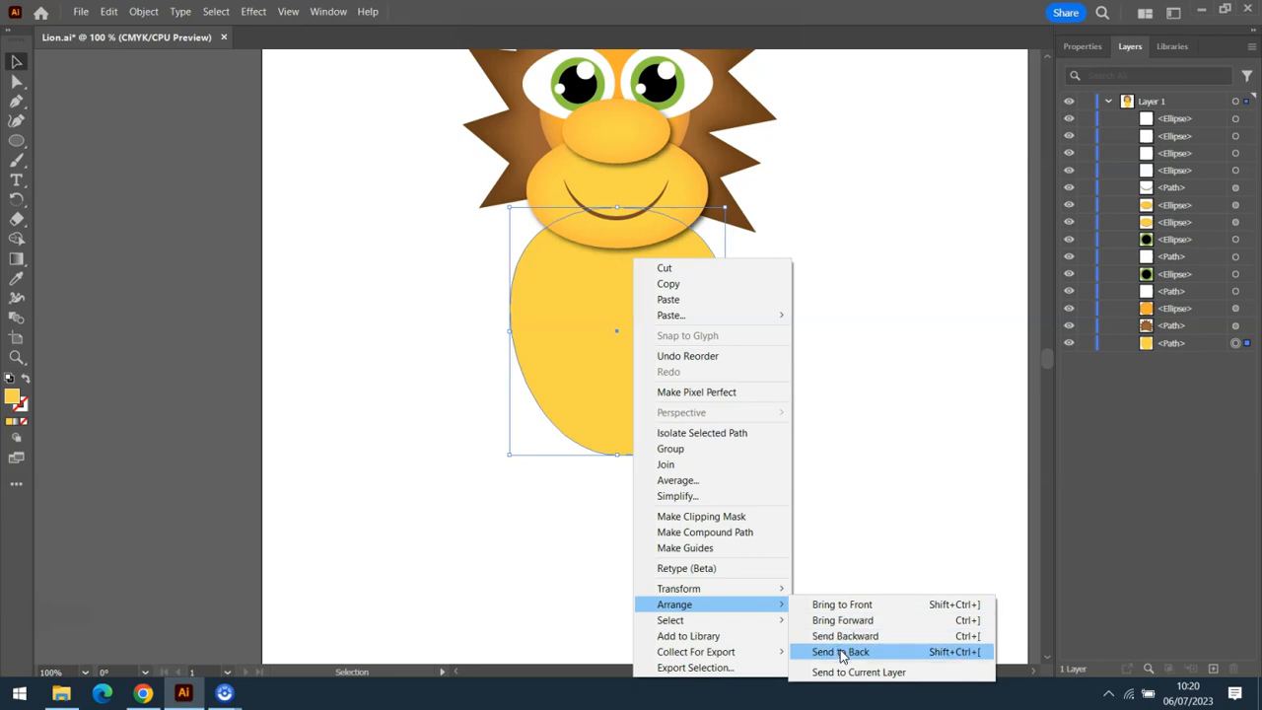
pyautogui.click(887, 258)
pyautogui.click(886, 254)
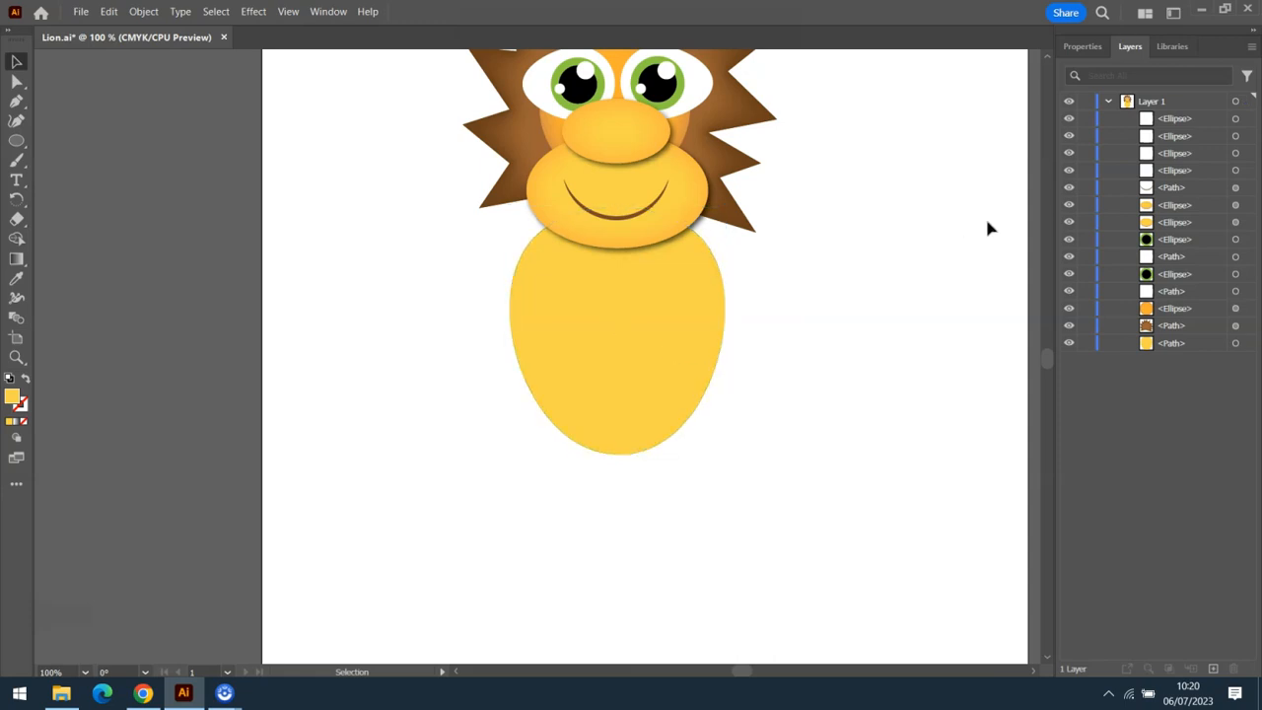
pyautogui.moveTo(649, 329); pyautogui.dragTo(649, 320)
pyautogui.click(790, 364)
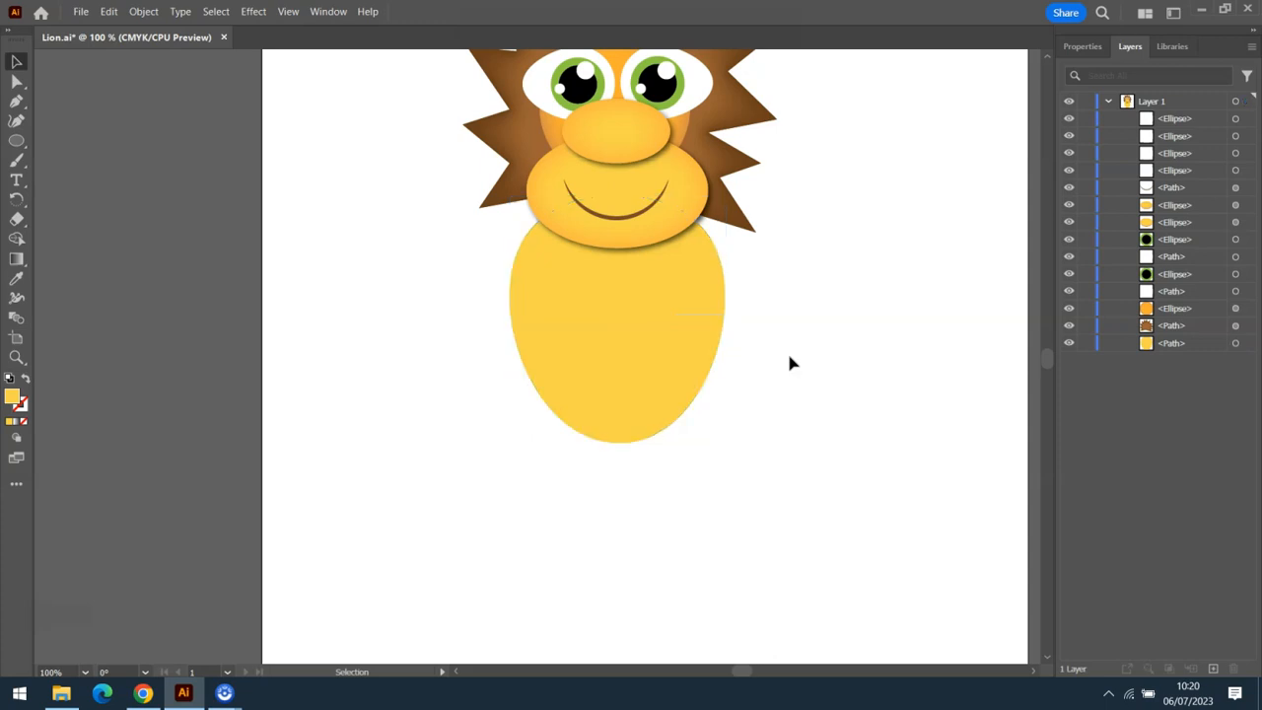
# Reflect the body shape across the horizontal axis so that its wide end faces down
pyautogui.click(652, 370)
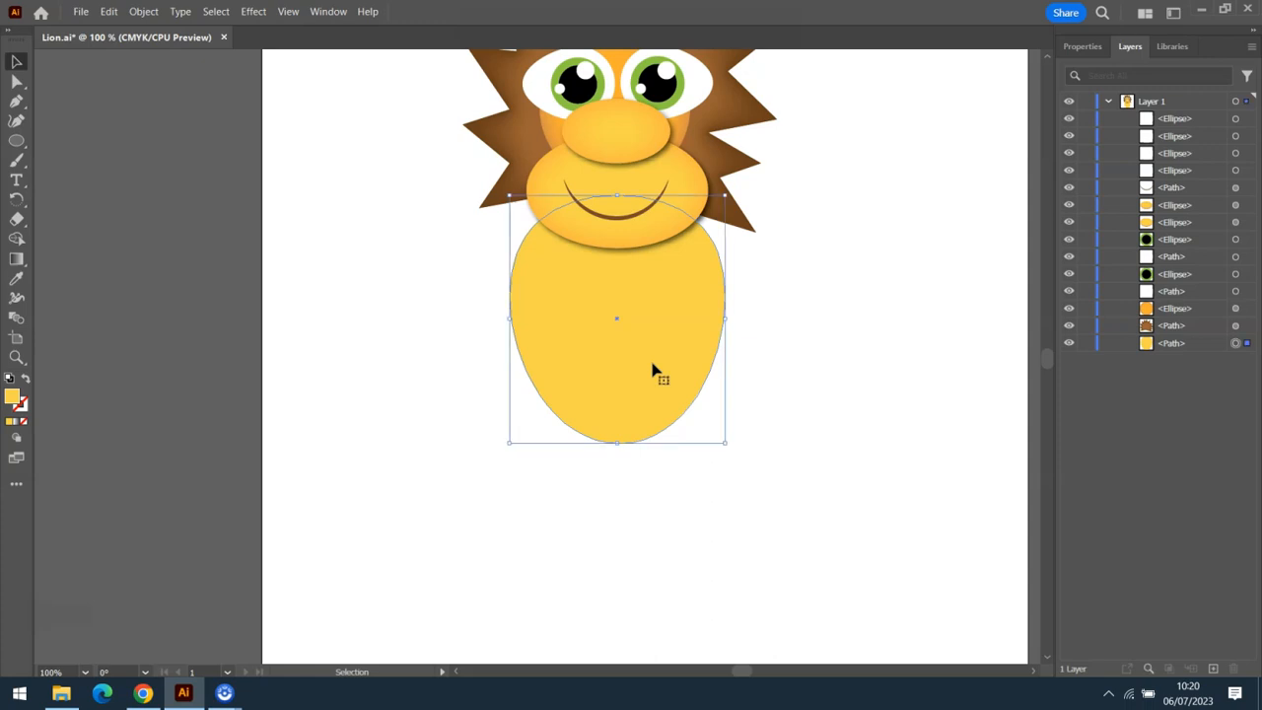
pyautogui.rightClick(653, 371)
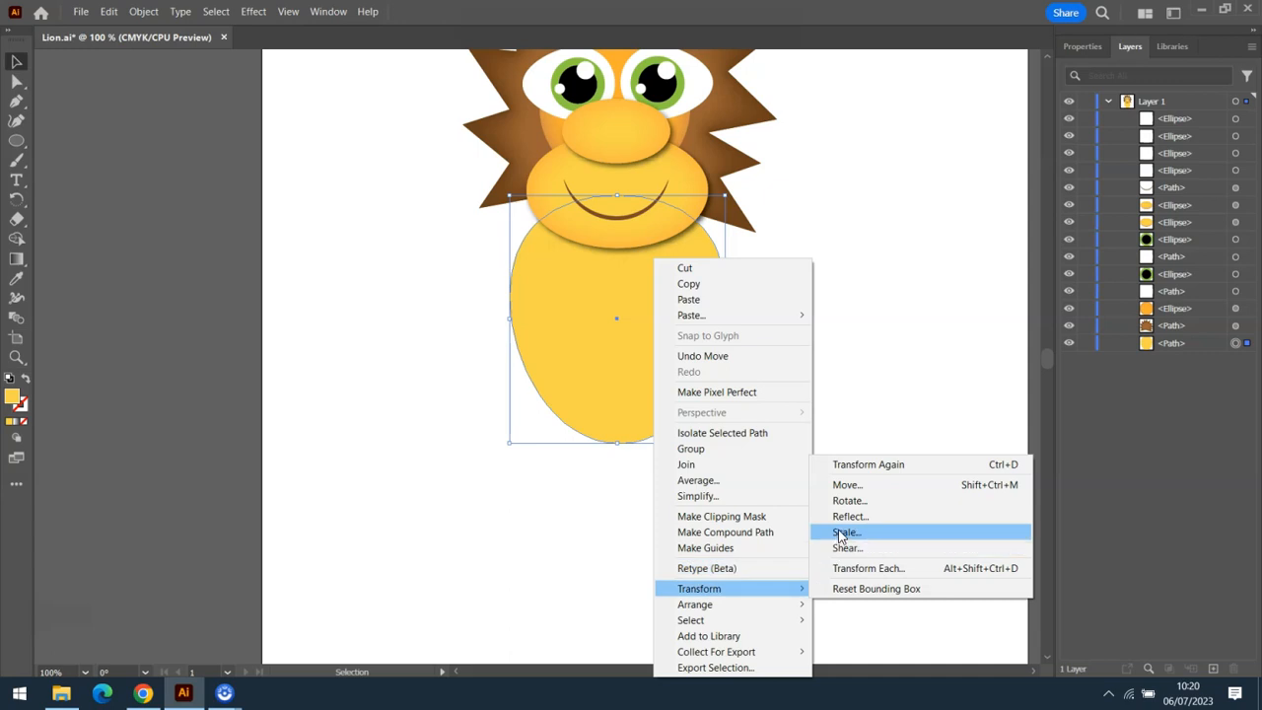
pyautogui.click(844, 519)
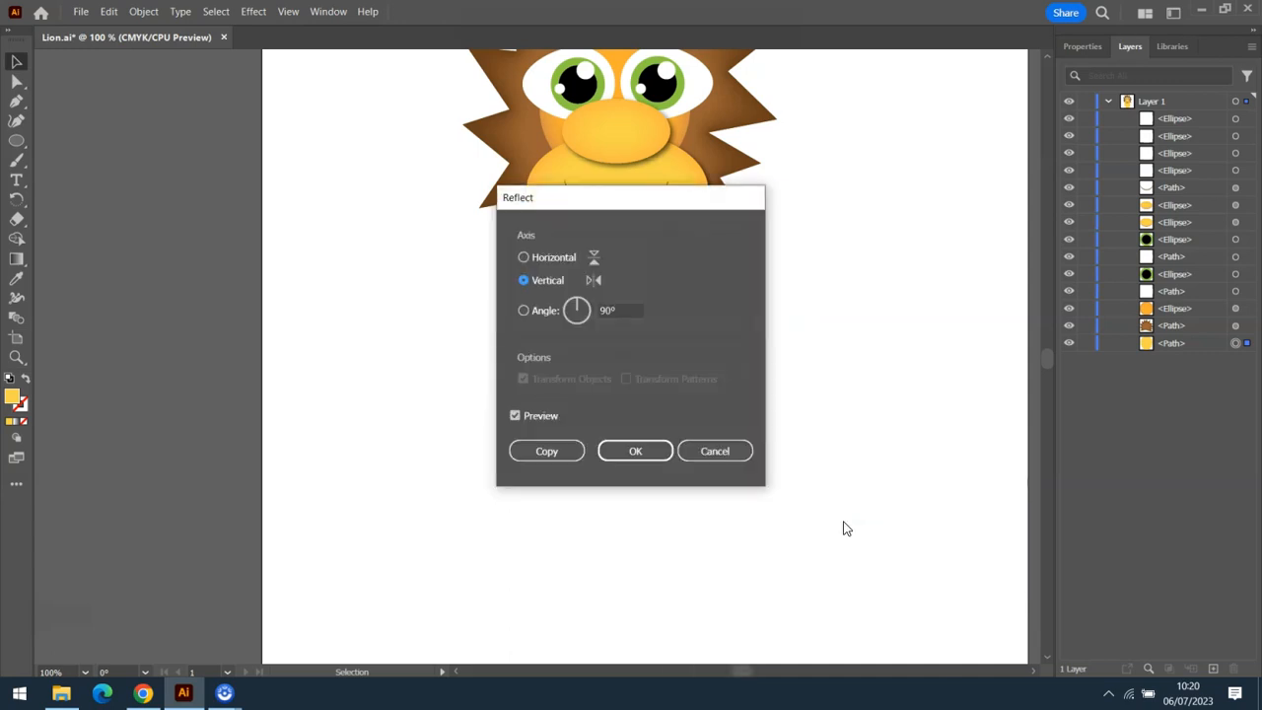
pyautogui.moveTo(620, 197); pyautogui.dragTo(911, 185)
pyautogui.click(837, 247)
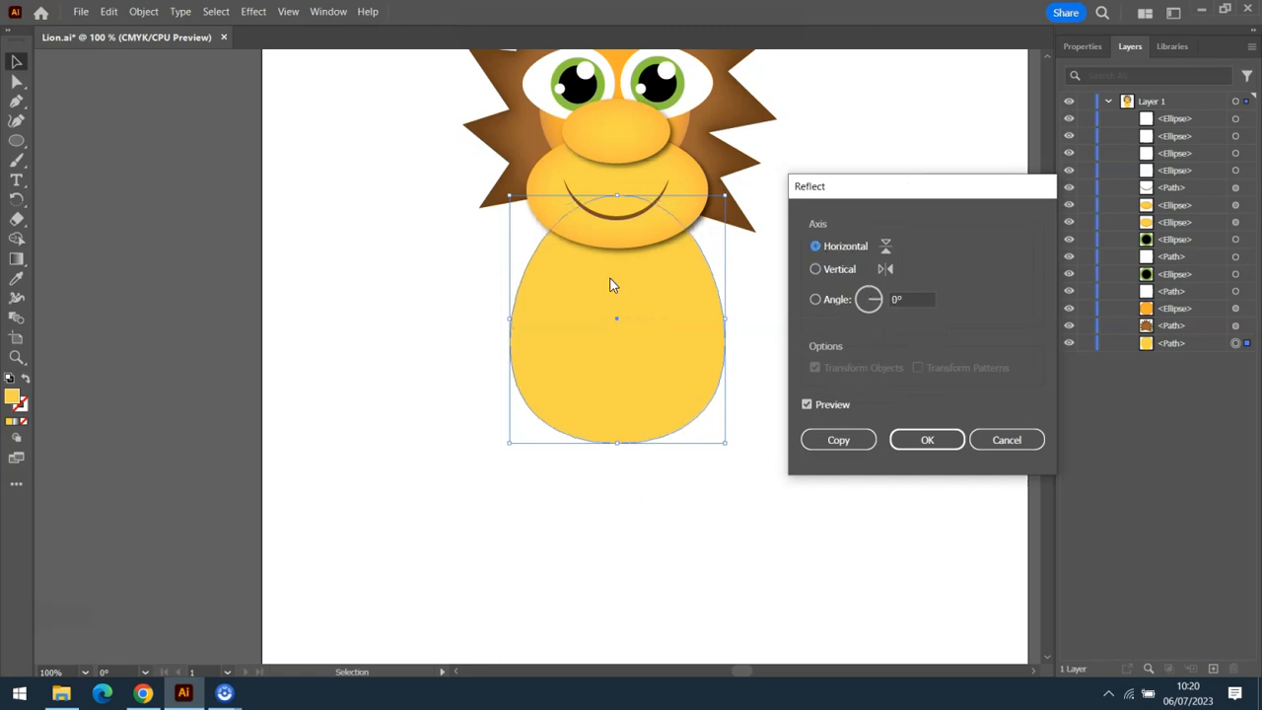
pyautogui.click(923, 441)
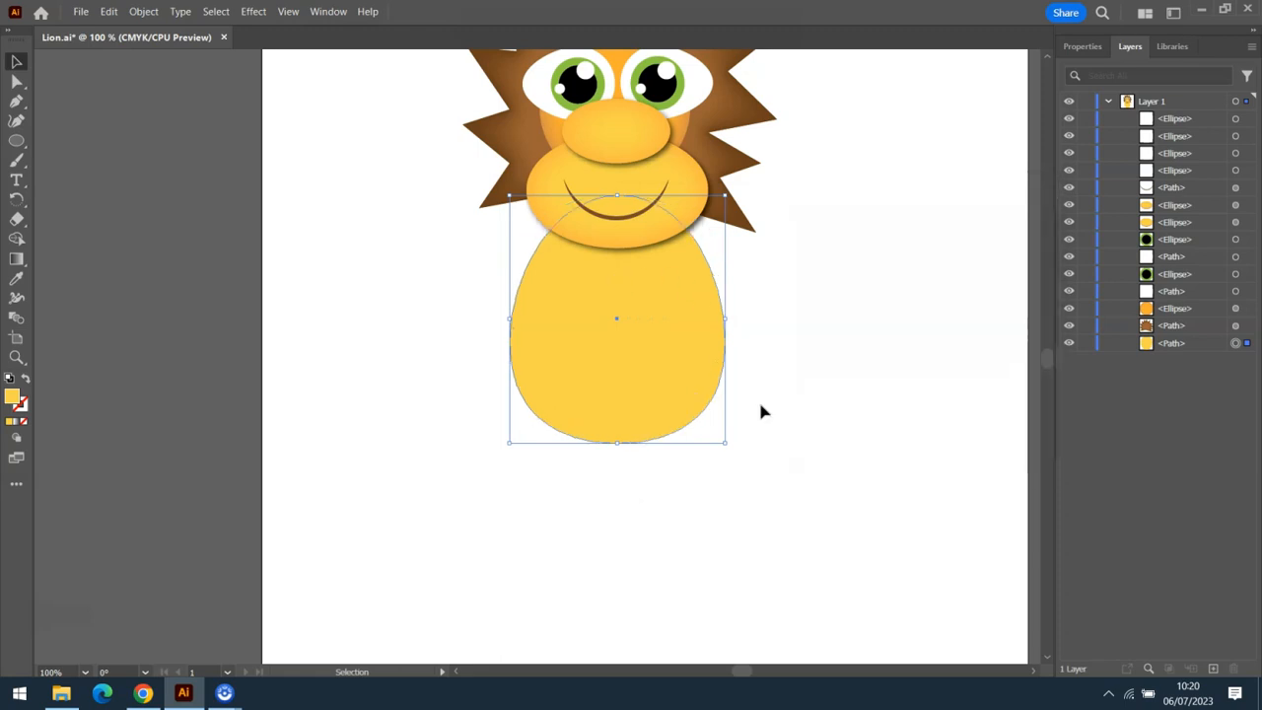
pyautogui.click(776, 400)
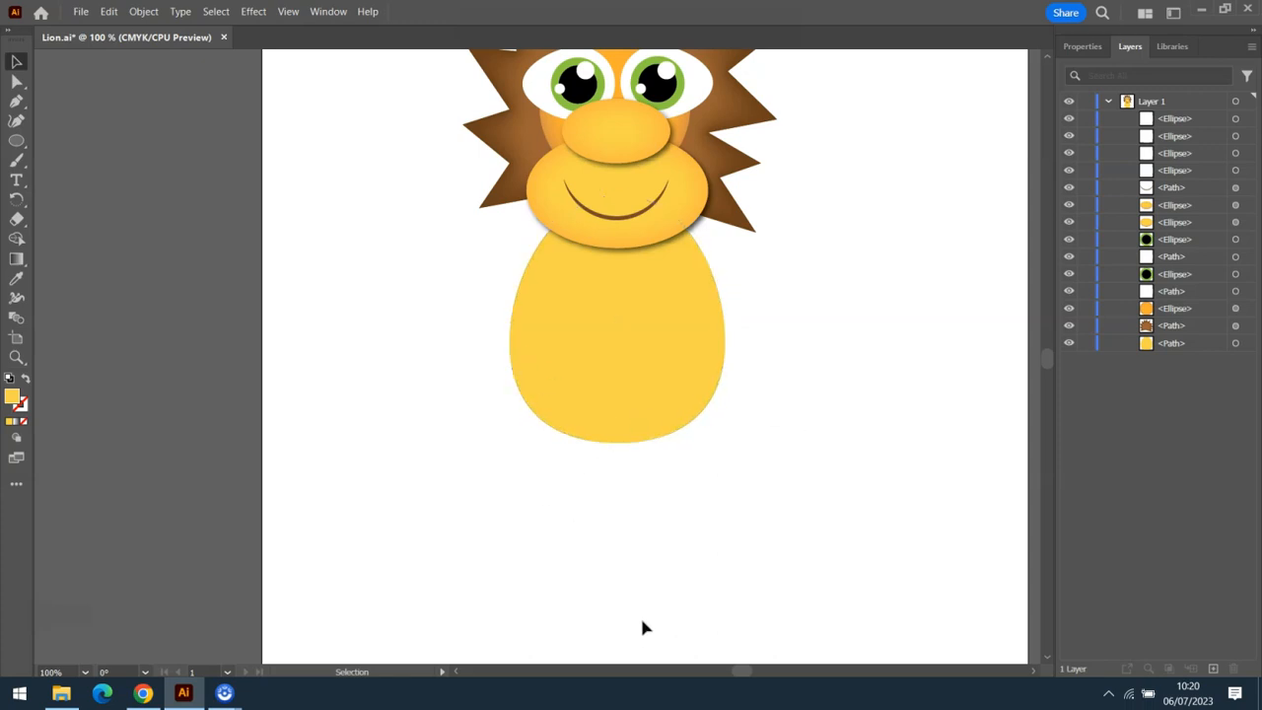
# Cut the body outline with the Scissors tool at one point on each side, slightly lower on the second side
pyautogui.click(642, 380)
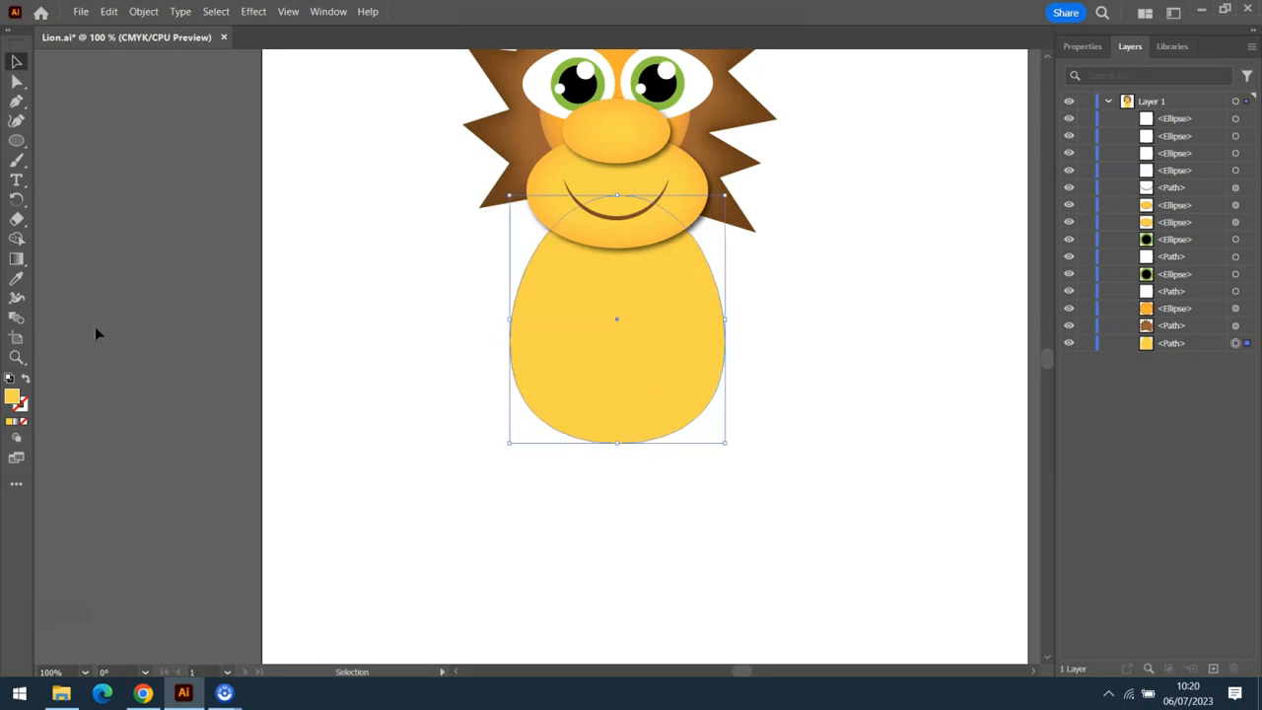
pyautogui.click(18, 221)
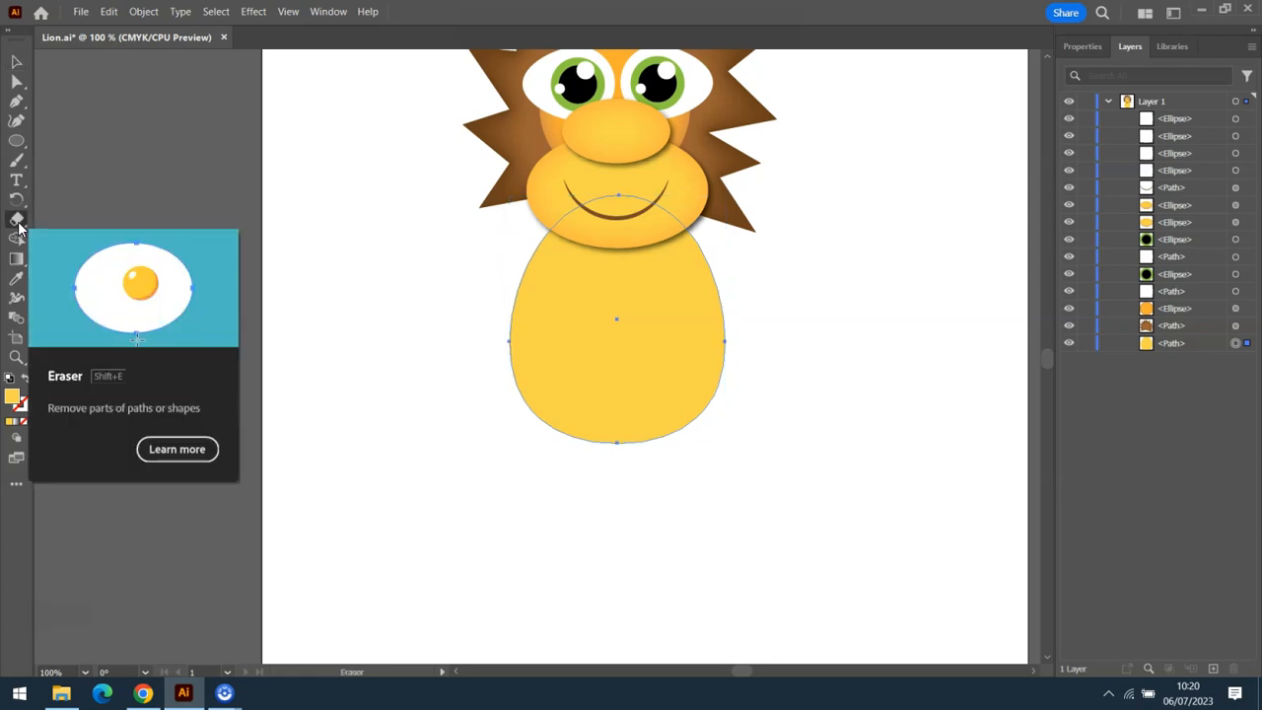
pyautogui.click(58, 238)
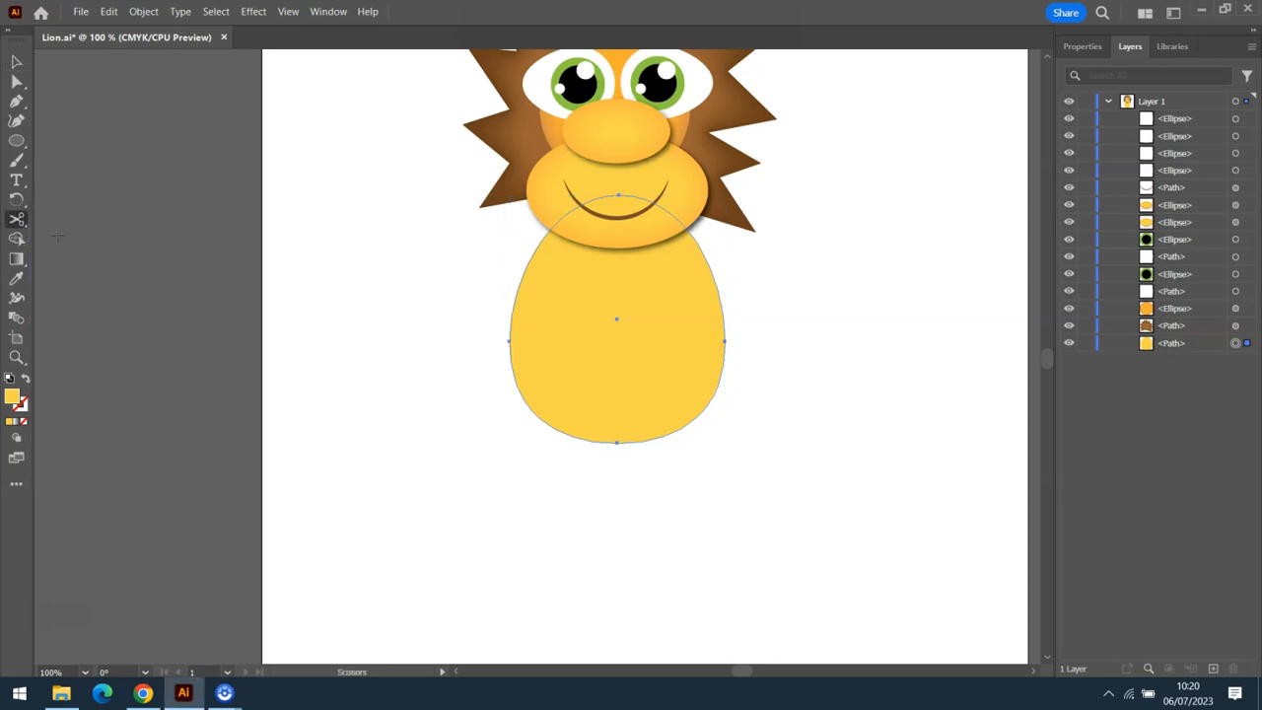
pyautogui.click(510, 326)
pyautogui.click(723, 375)
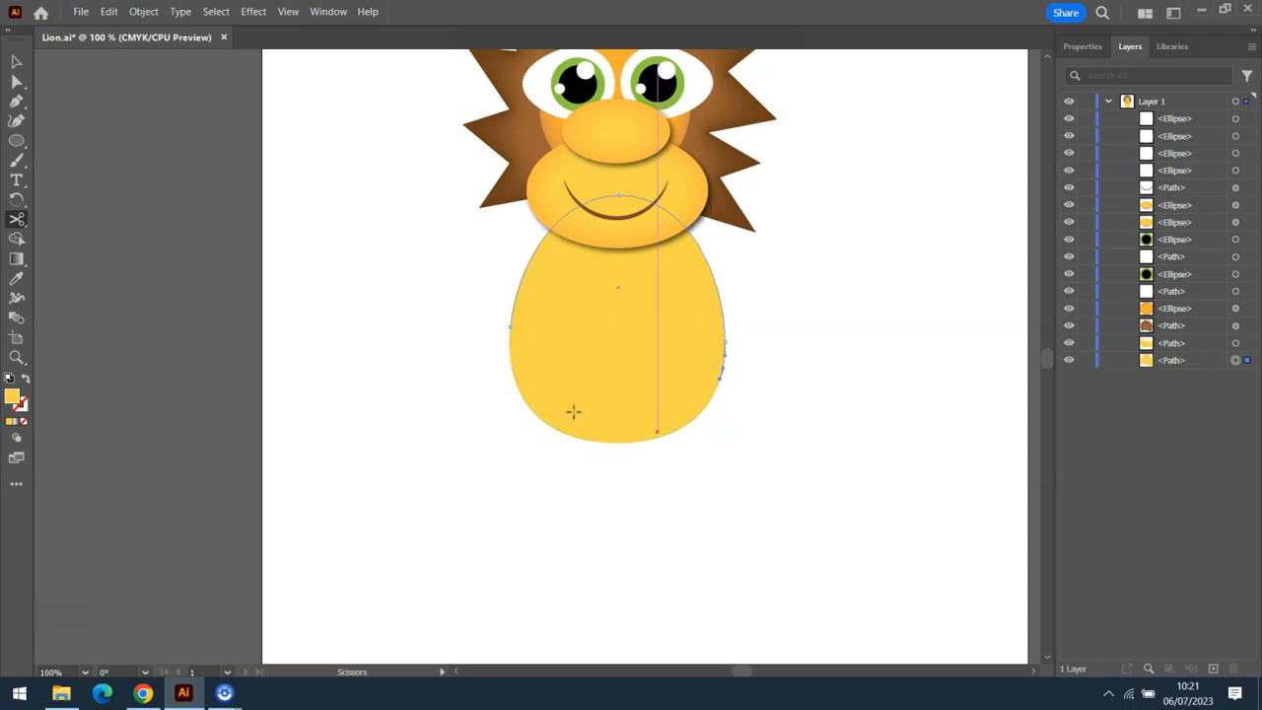
# Select the lower piece of the cut body and move it down, away from the upper piece
pyautogui.click(17, 63)
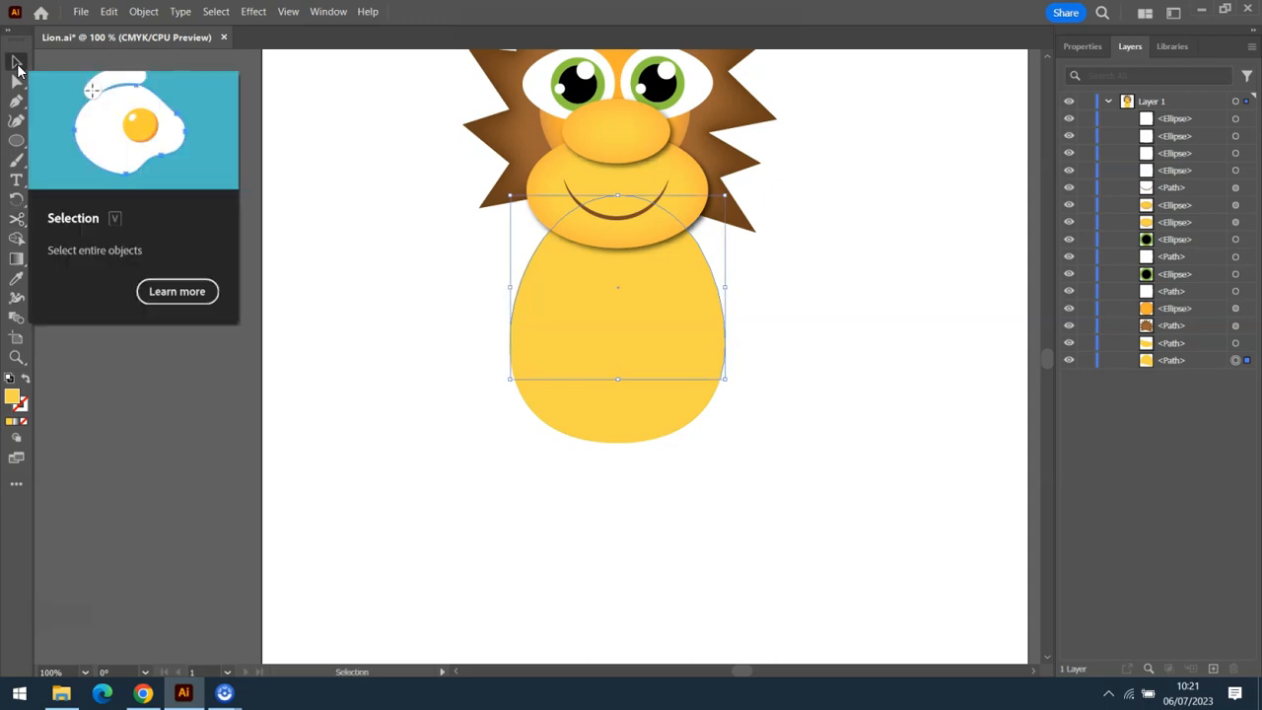
pyautogui.click(317, 376)
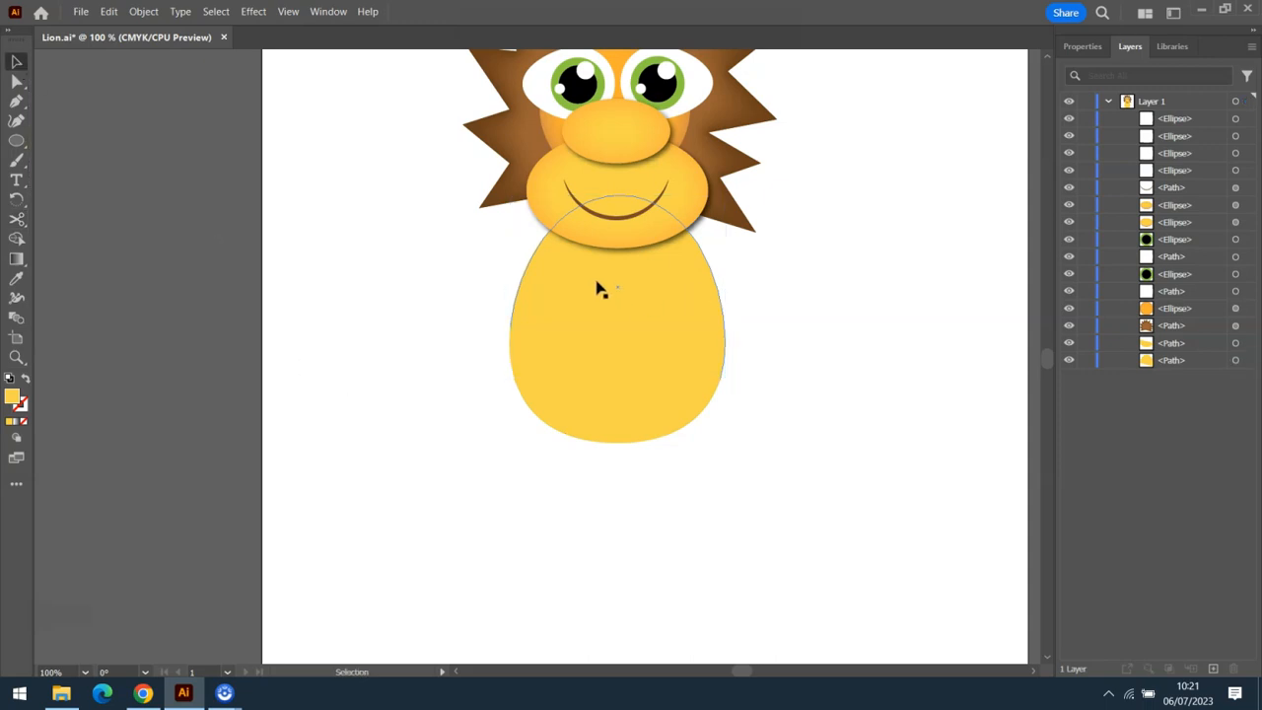
pyautogui.click(600, 422)
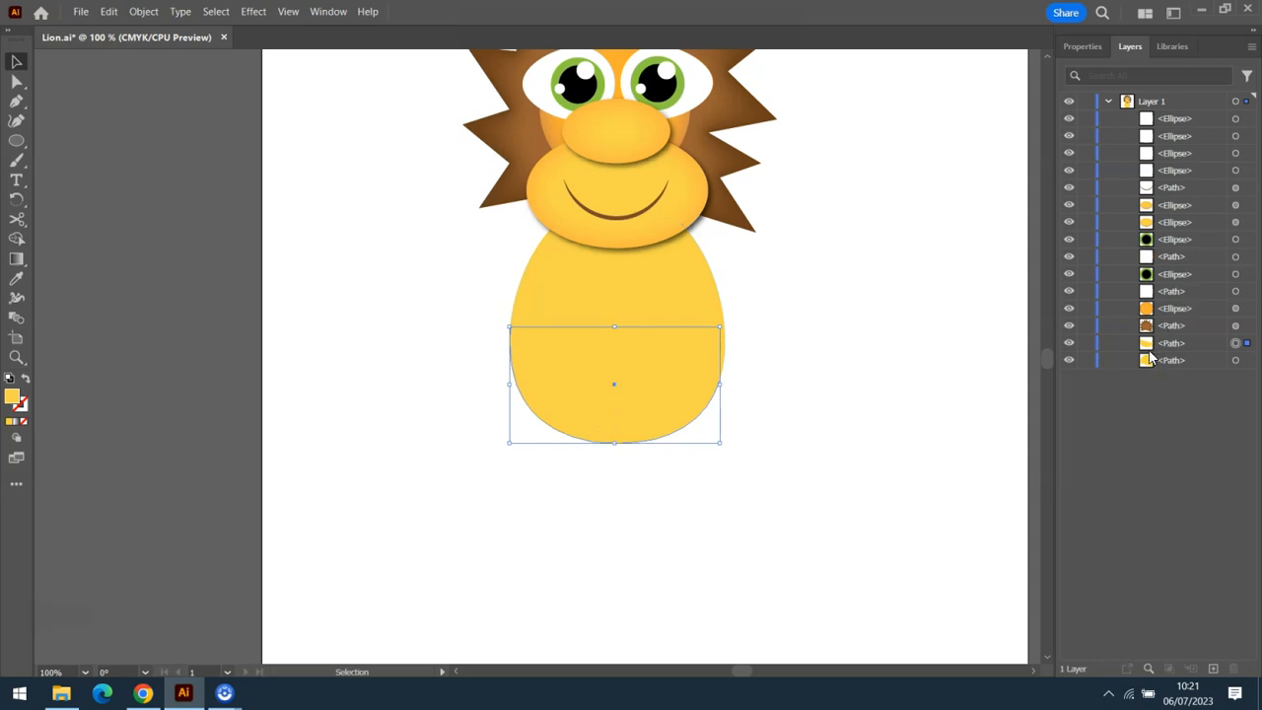
pyautogui.moveTo(684, 384); pyautogui.dragTo(687, 421)
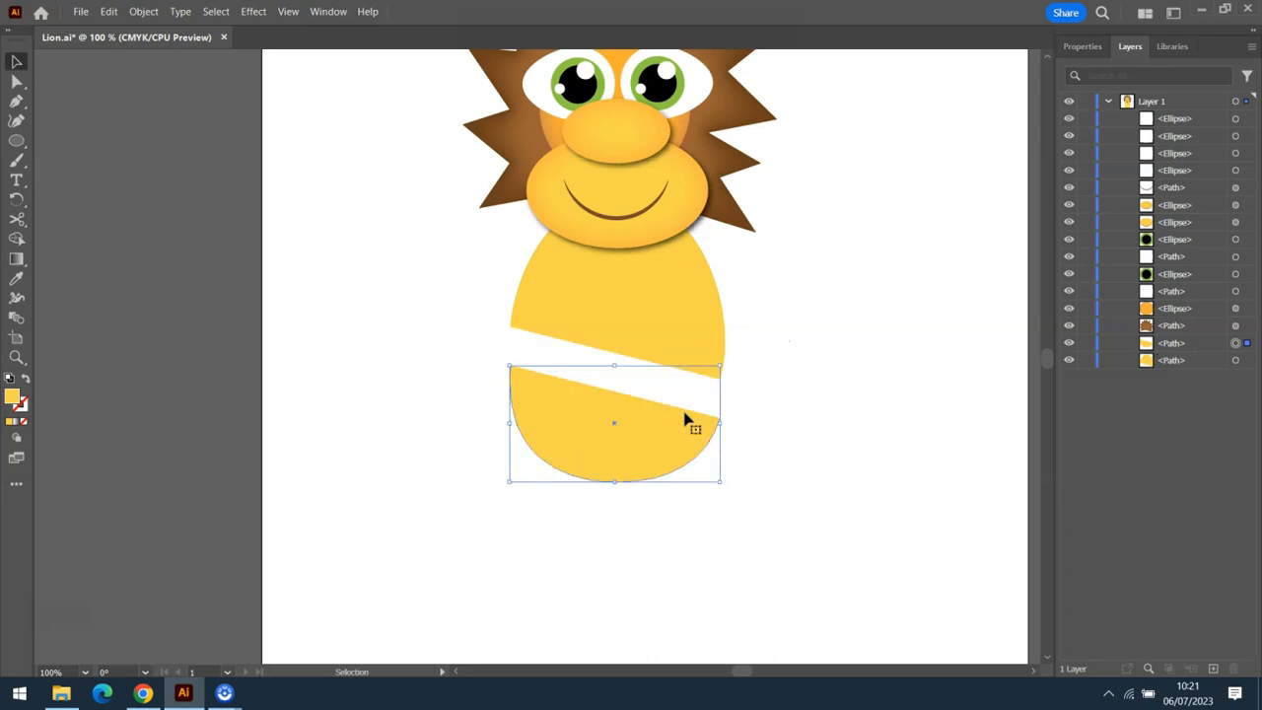
# Fill the lower body piece with red and move it back up against the upper piece
pyautogui.click(1081, 50)
pyautogui.click(1072, 227)
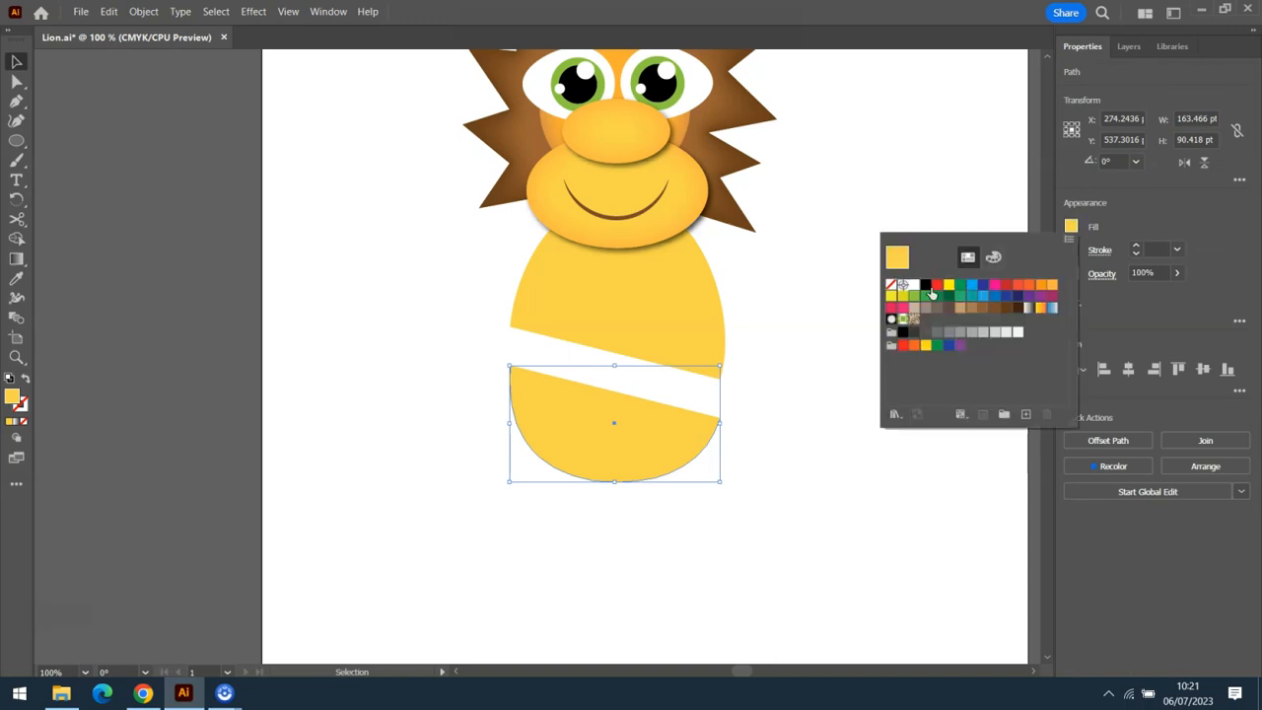
pyautogui.click(937, 286)
pyautogui.moveTo(643, 469); pyautogui.dragTo(645, 424)
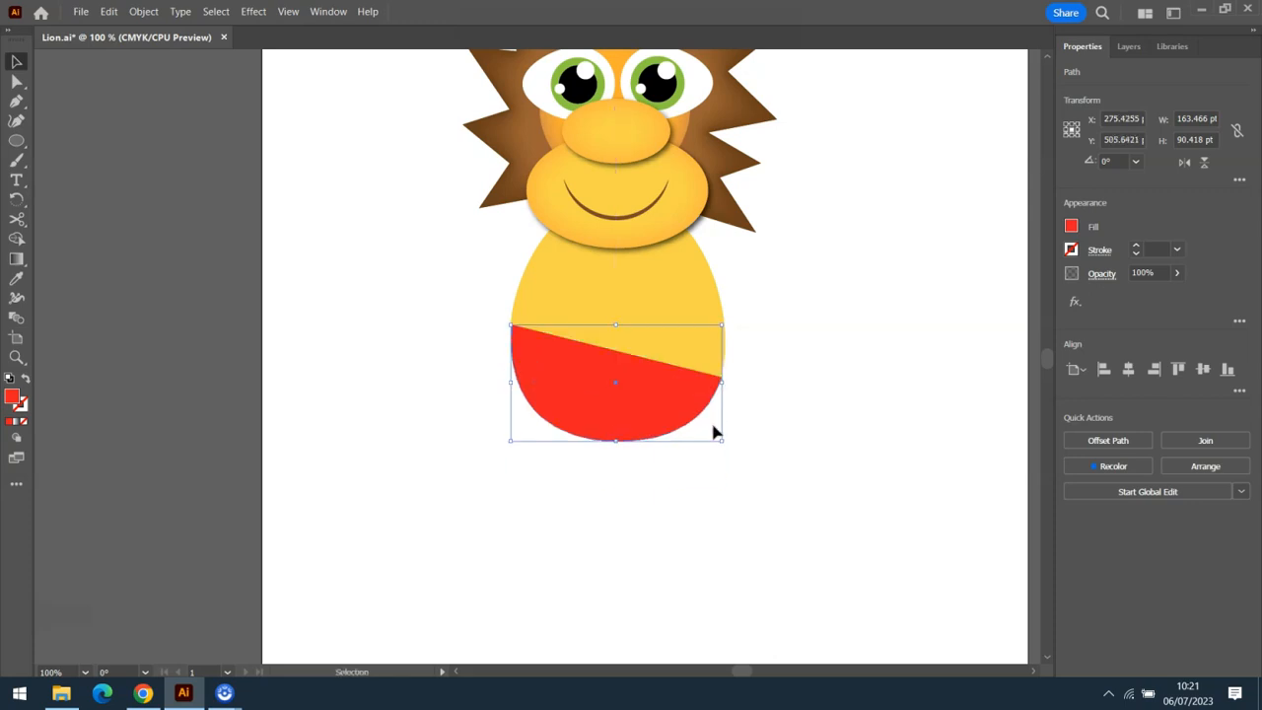
pyautogui.click(847, 458)
pyautogui.click(669, 418)
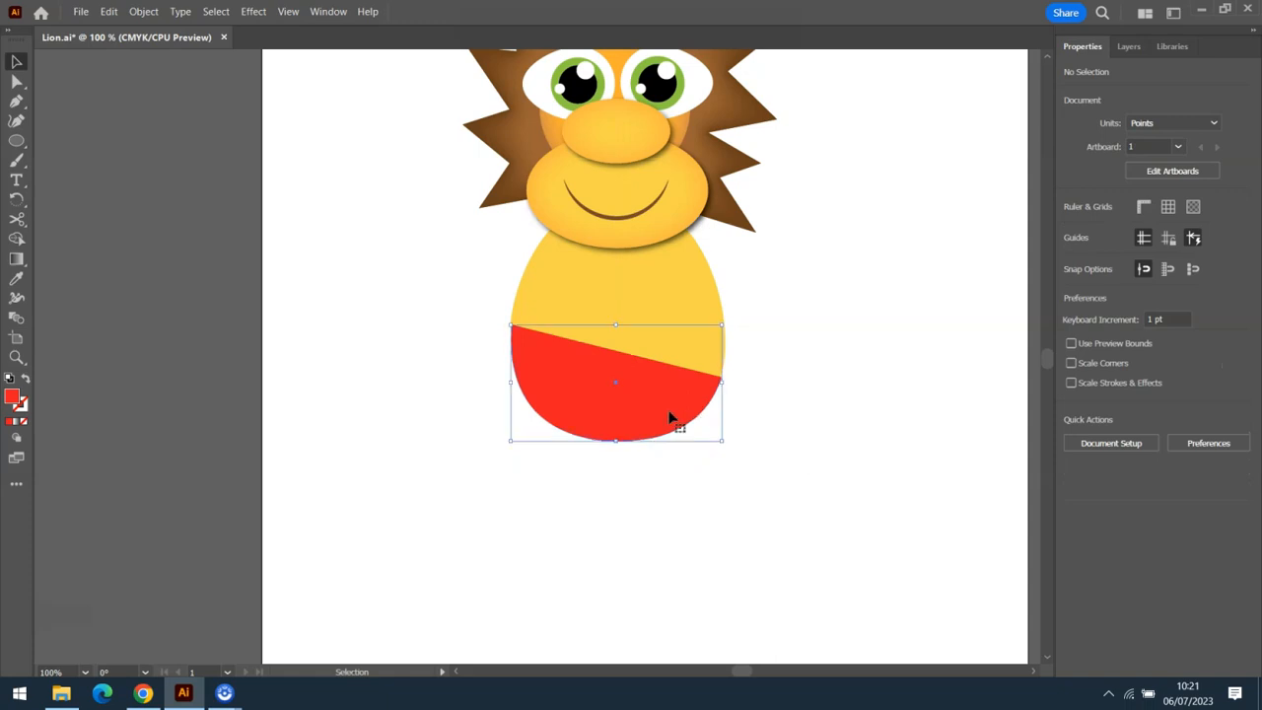
pyautogui.click(833, 446)
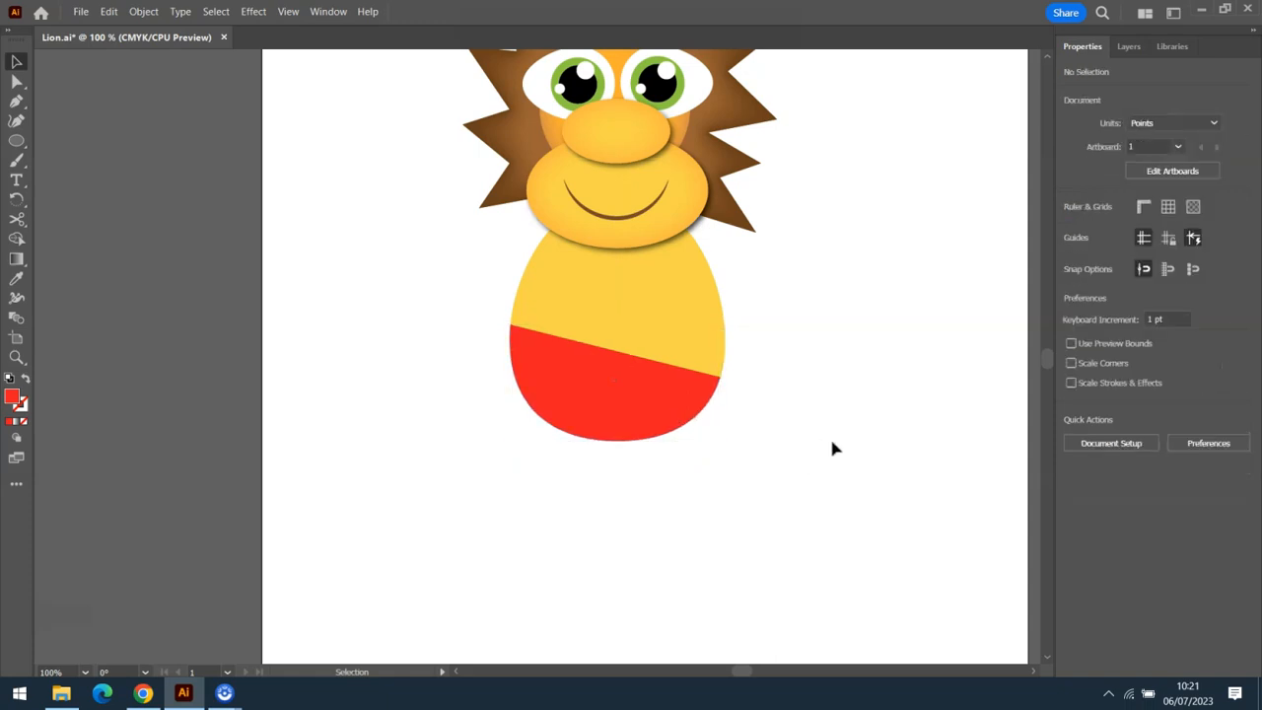
# Undo the red fill, the moves of the lower piece and the scissor cuts on the body
pyautogui.hotkey('ctrl', 'z')
pyautogui.hotkey('ctrl', 'z')
pyautogui.hotkey('ctrl', 'z')
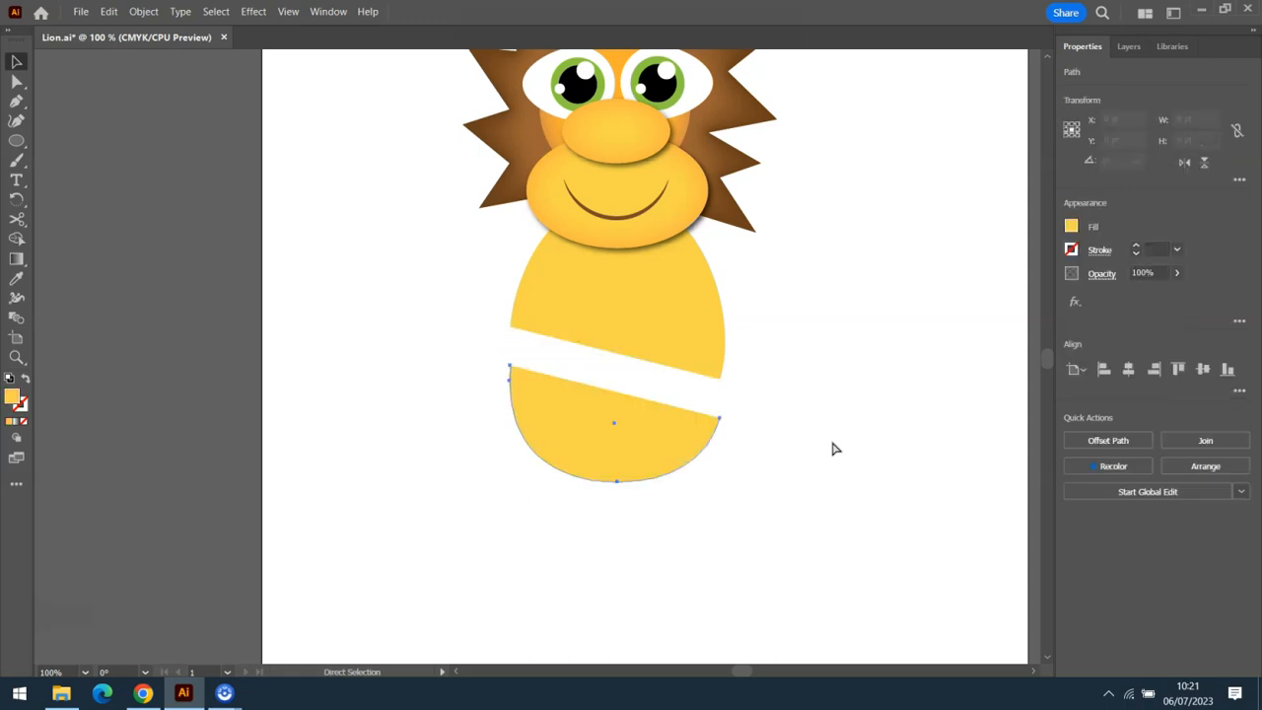
pyautogui.hotkey('ctrl', 'z')
pyautogui.hotkey('ctrl', 'z')
pyautogui.press('v')
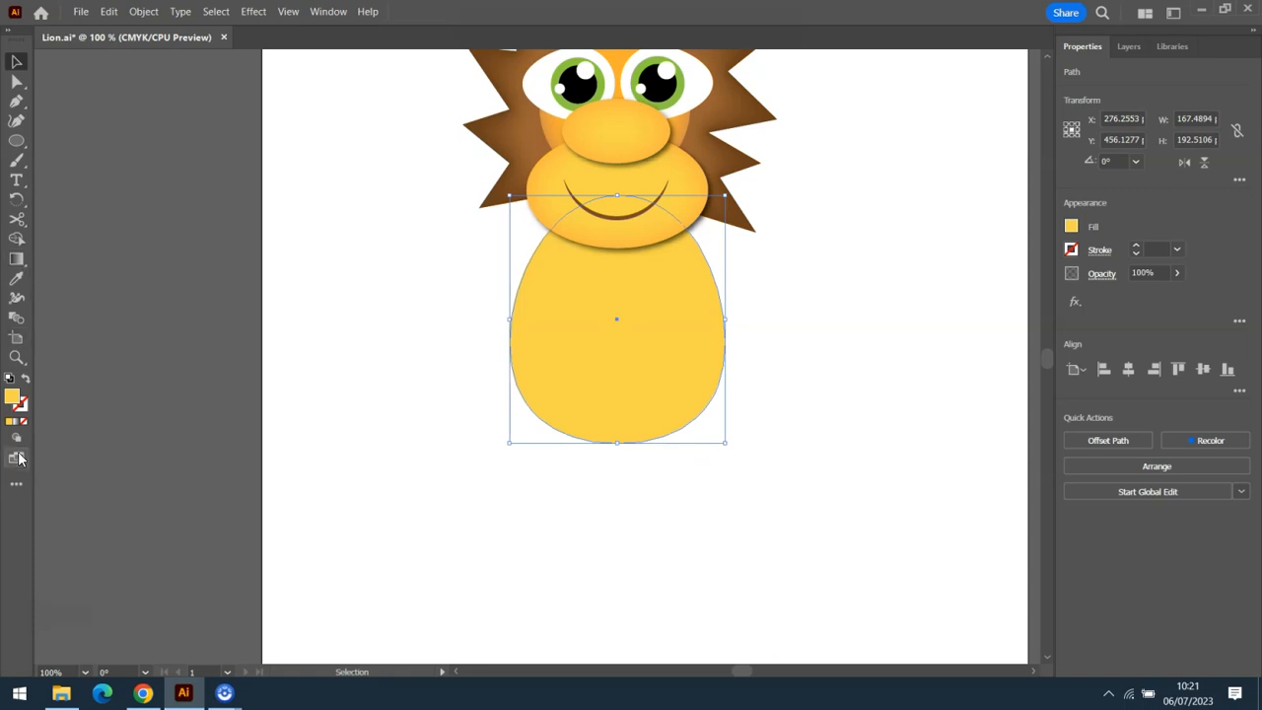
# Cut the body across its middle along a freehand wavy line with the Knife tool from the full tool set
pyautogui.click(16, 485)
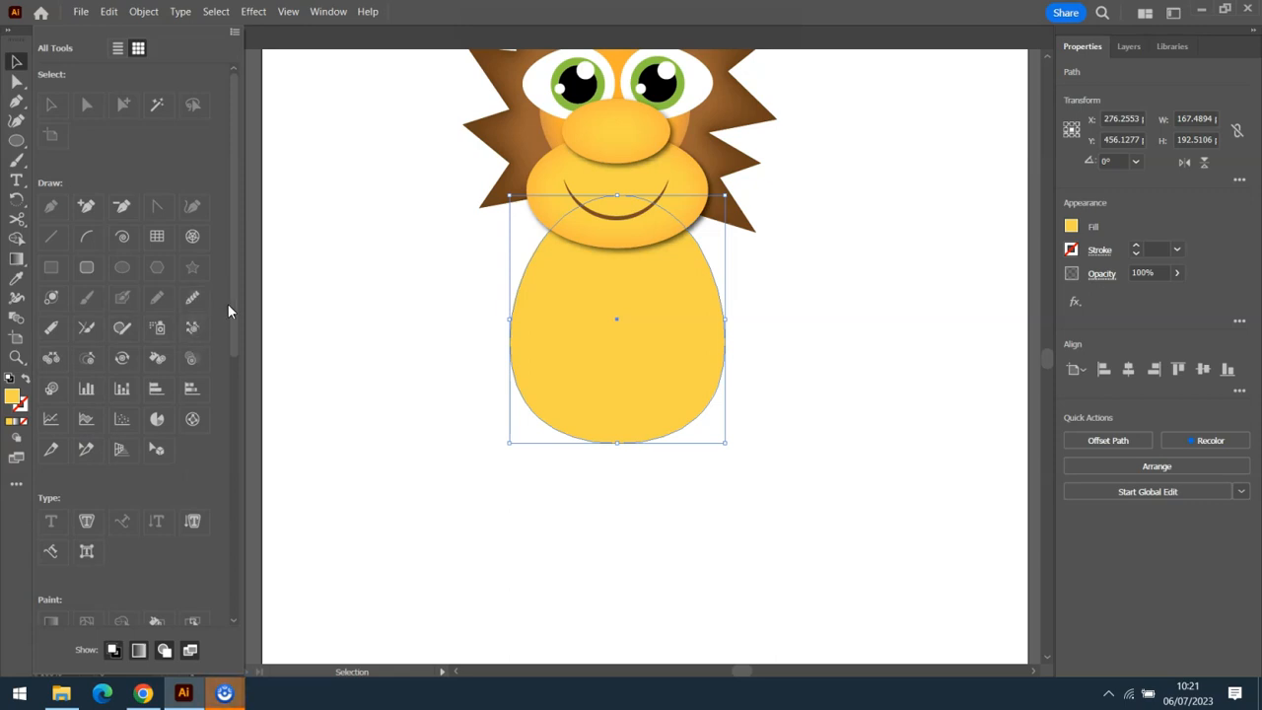
pyautogui.moveTo(232, 301); pyautogui.dragTo(232, 480)
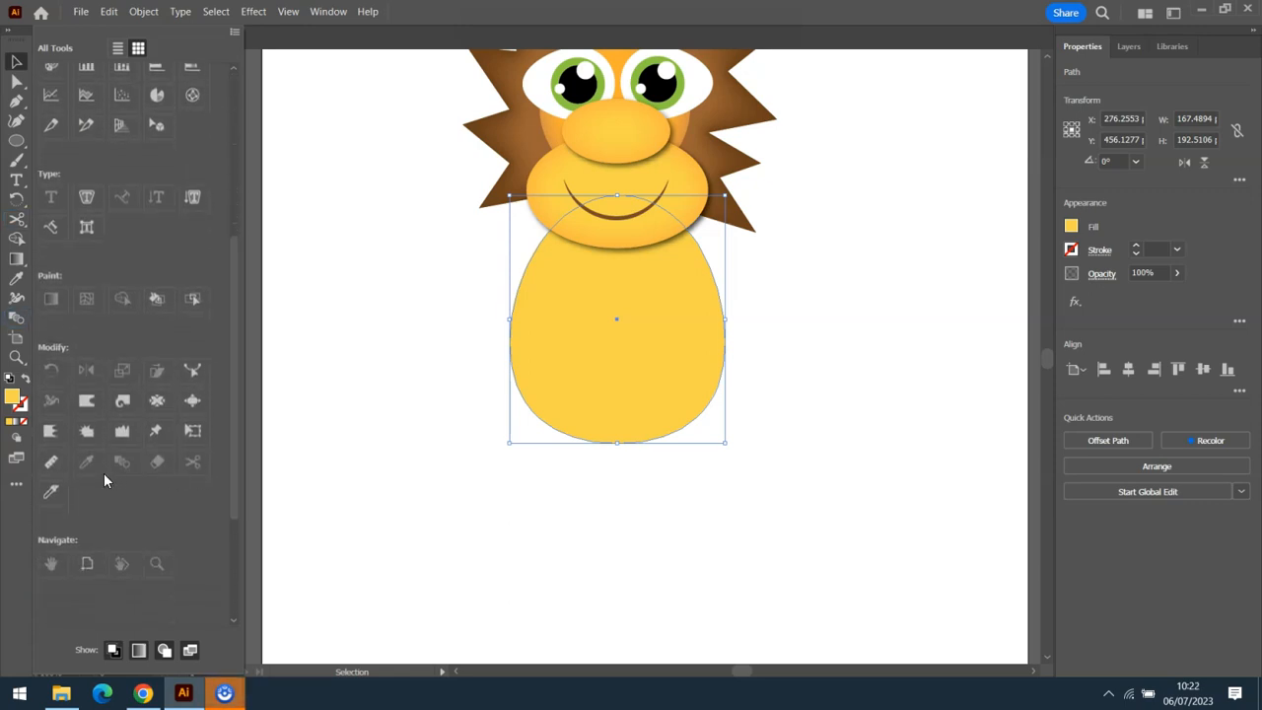
pyautogui.click(54, 494)
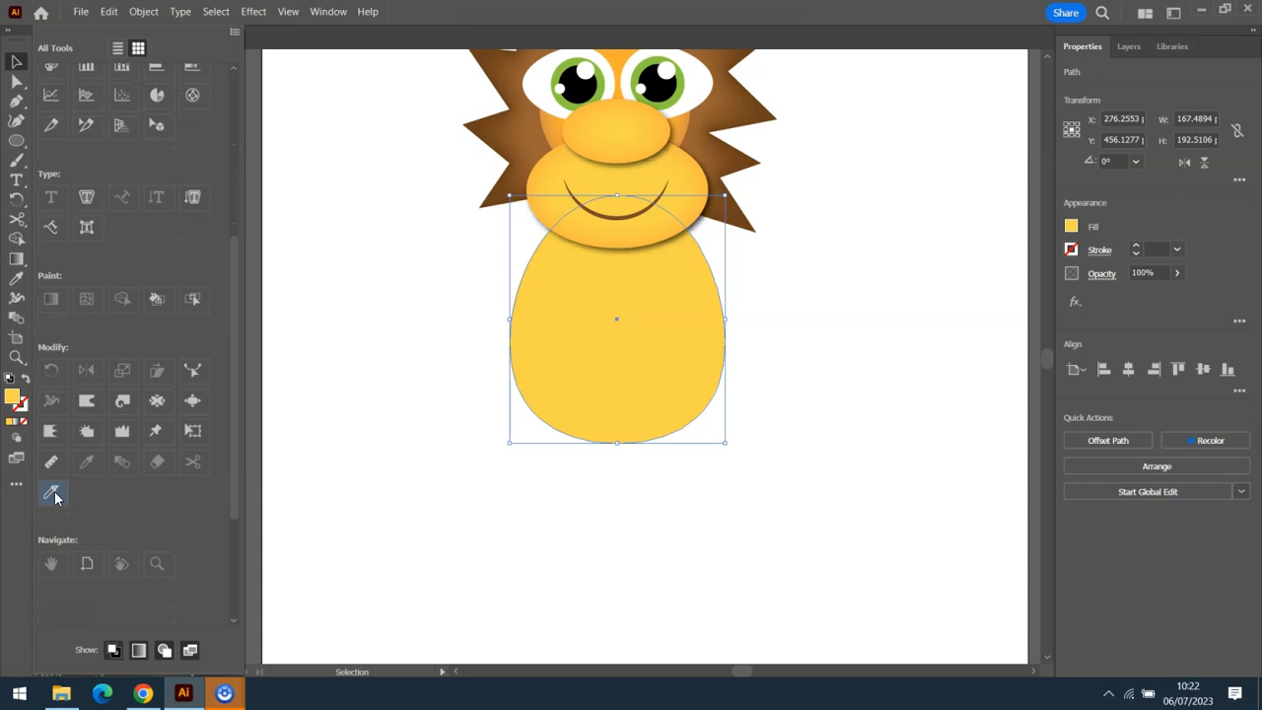
pyautogui.click(471, 327)
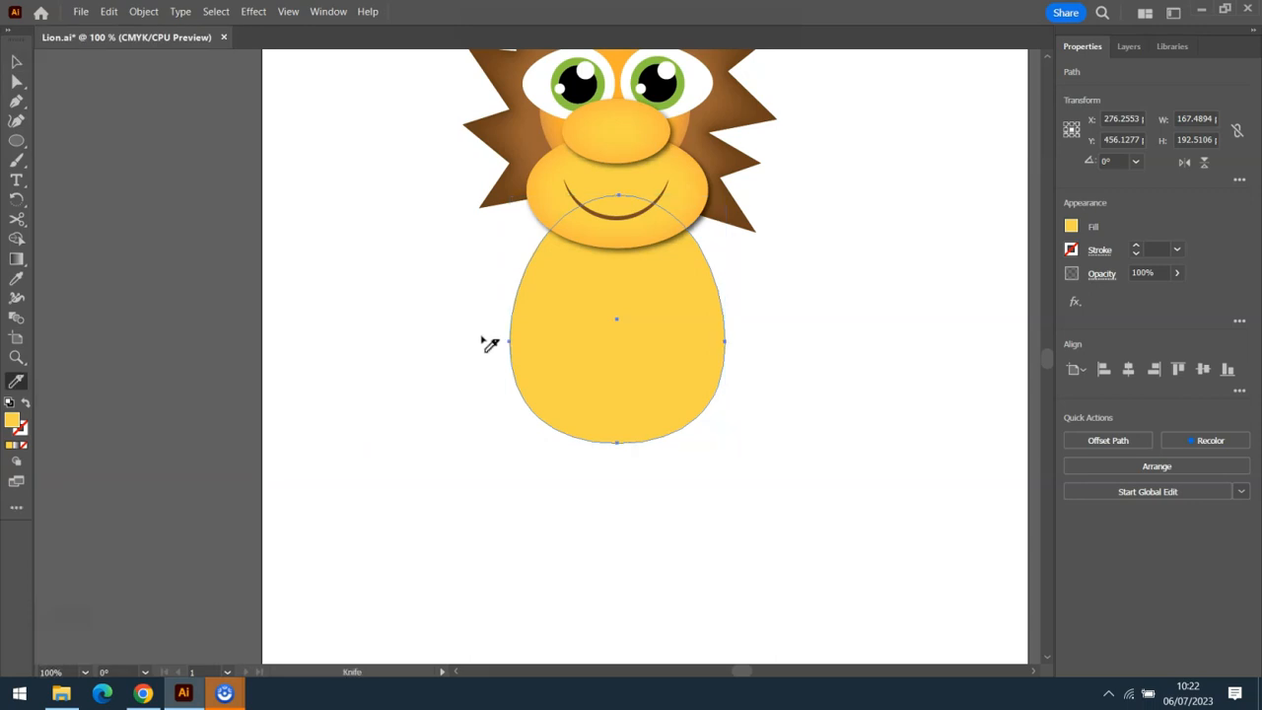
pyautogui.moveTo(487, 335)
pyautogui.mouseDown()
pyautogui.moveTo(542, 329)
pyautogui.moveTo(564, 359)
pyautogui.moveTo(603, 342)
pyautogui.moveTo(645, 375)
pyautogui.moveTo(680, 380)
pyautogui.moveTo(721, 355)
pyautogui.moveTo(761, 388)
pyautogui.mouseUp()
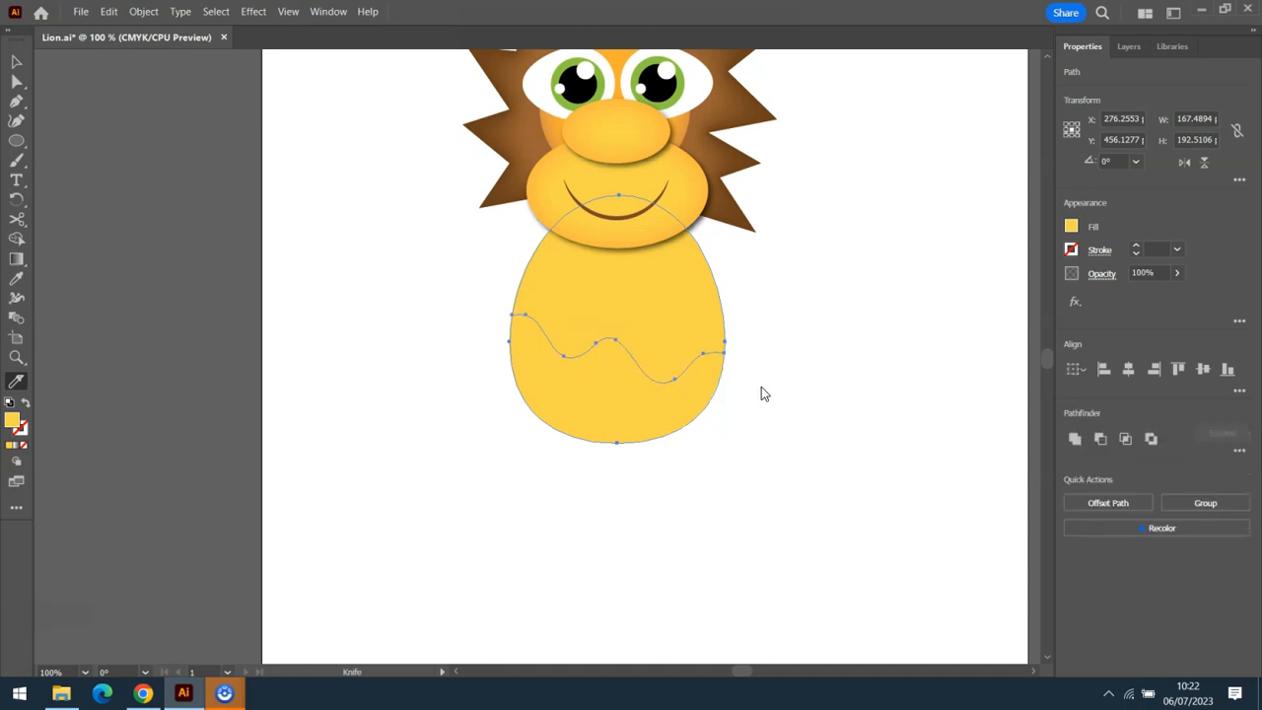
# Select the wavy-edged lower part of the body and move it down to separate it from the upper part
pyautogui.click(17, 63)
pyautogui.click(406, 388)
pyautogui.click(608, 409)
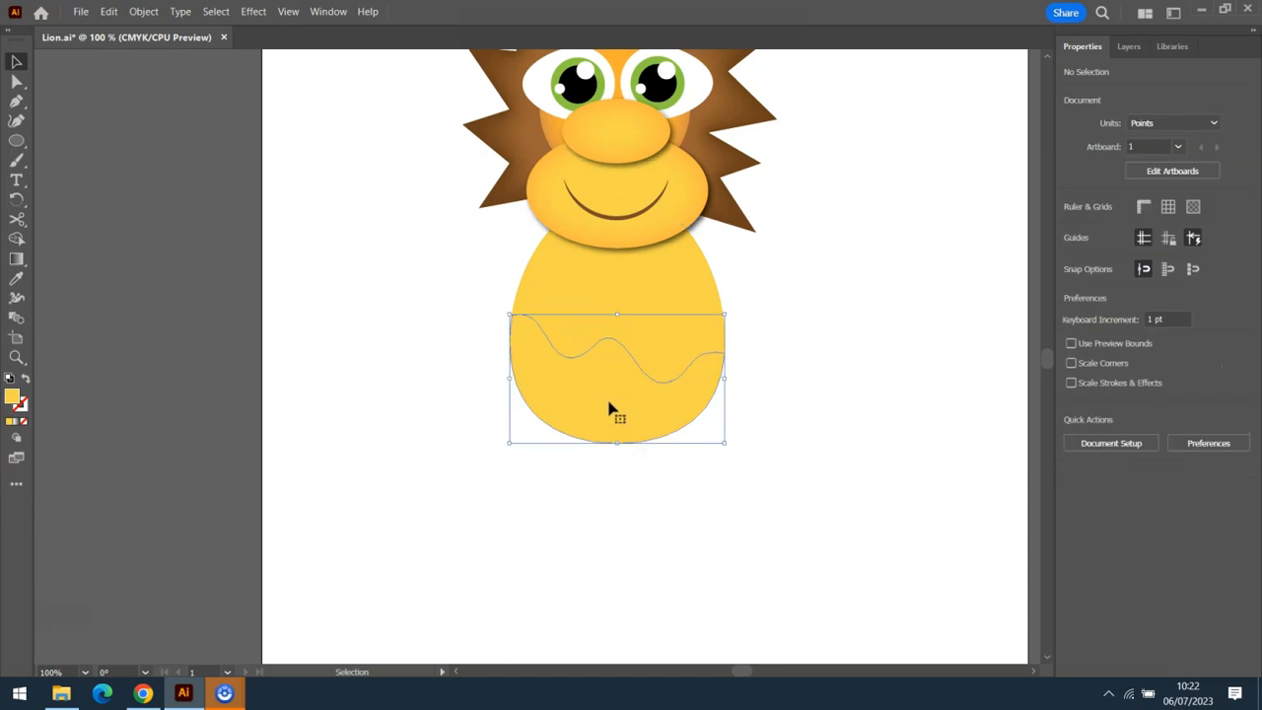
pyautogui.moveTo(609, 409); pyautogui.dragTo(609, 444)
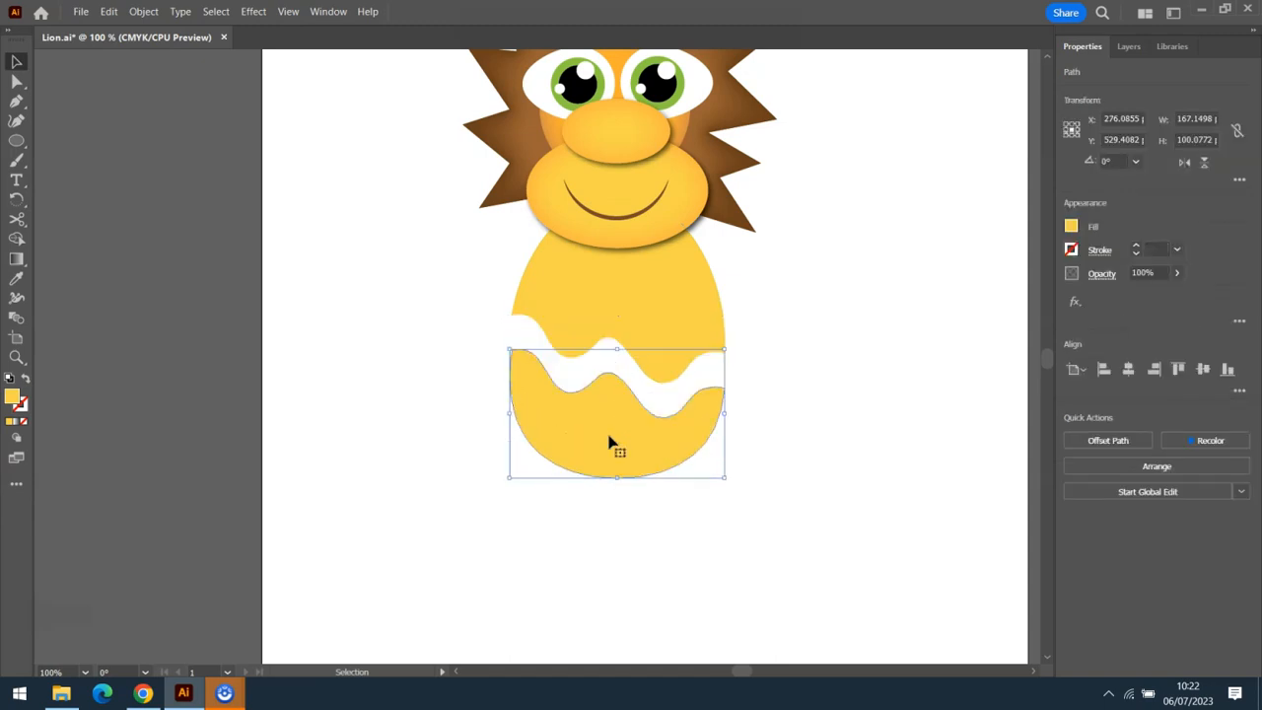
# Undo the move of the lower part and the wavy knife cut, and return to the Selection tool
pyautogui.hotkey('ctrl', 'z')
pyautogui.press('a')
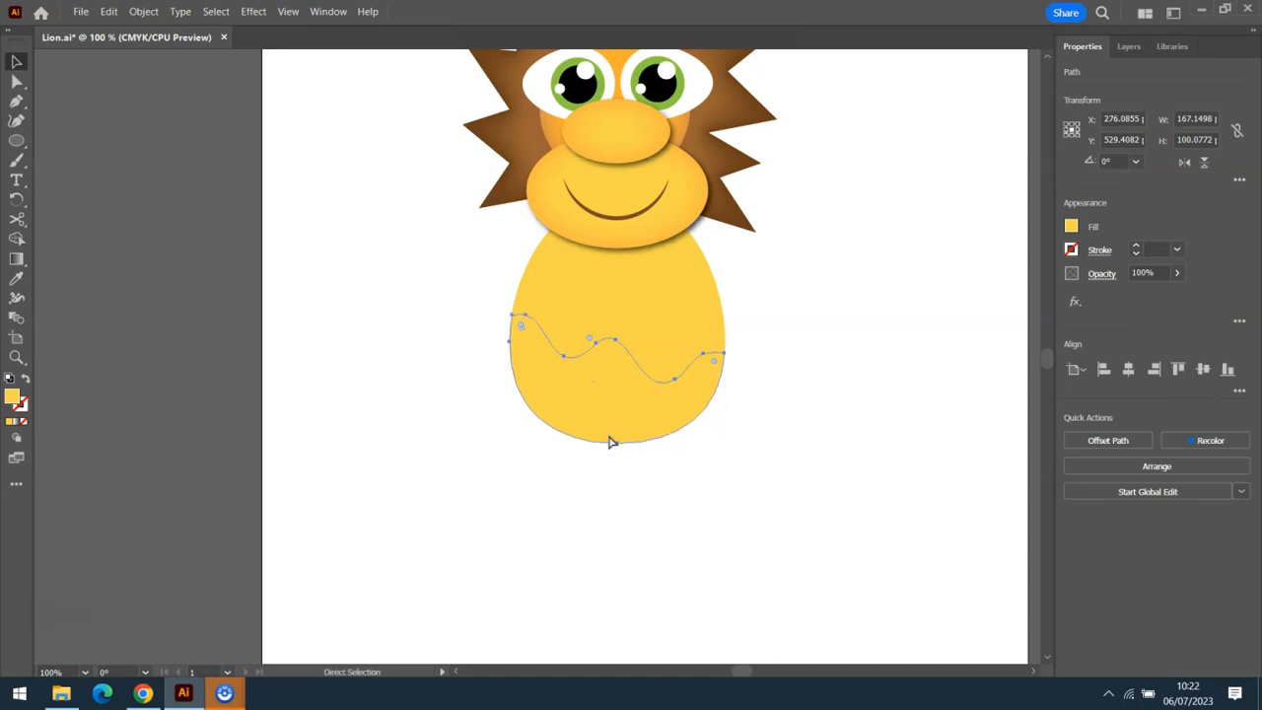
pyautogui.hotkey('ctrl', 'z')
pyautogui.press('v')
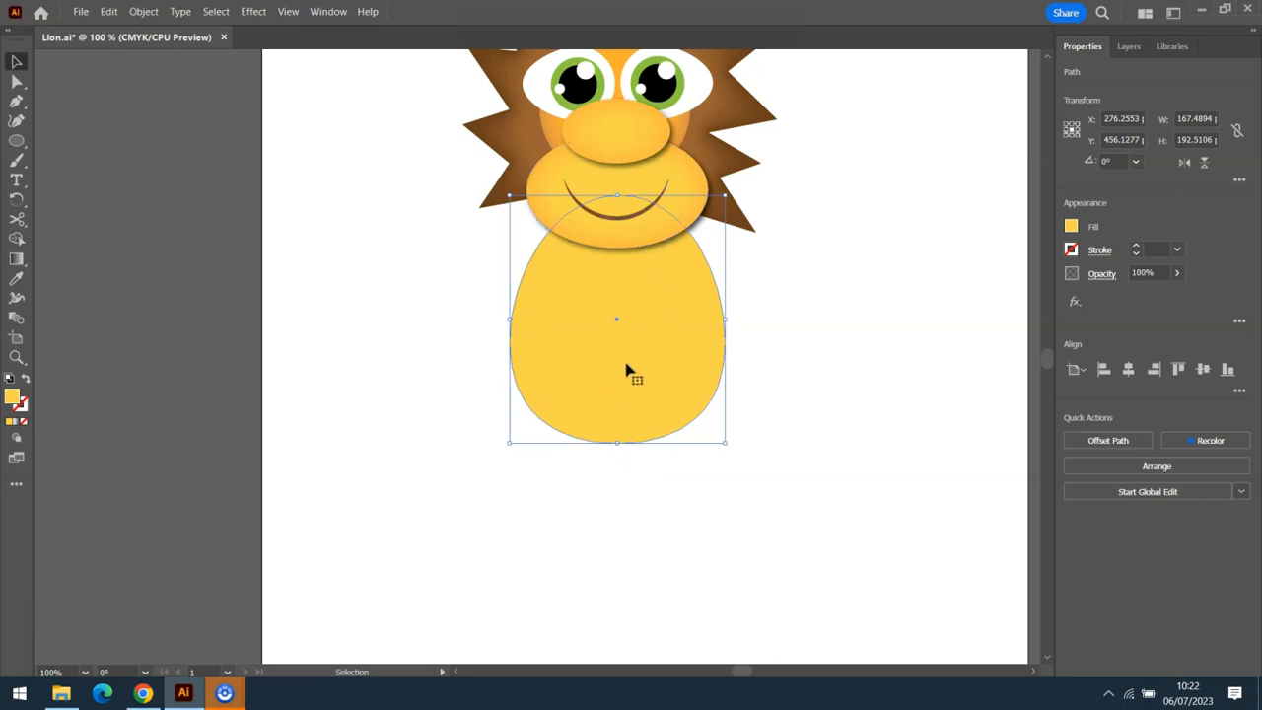
# Fill the body with a radial gradient and set its centre colour stop to the yellow sampled from the muzzle
pyautogui.click(17, 269)
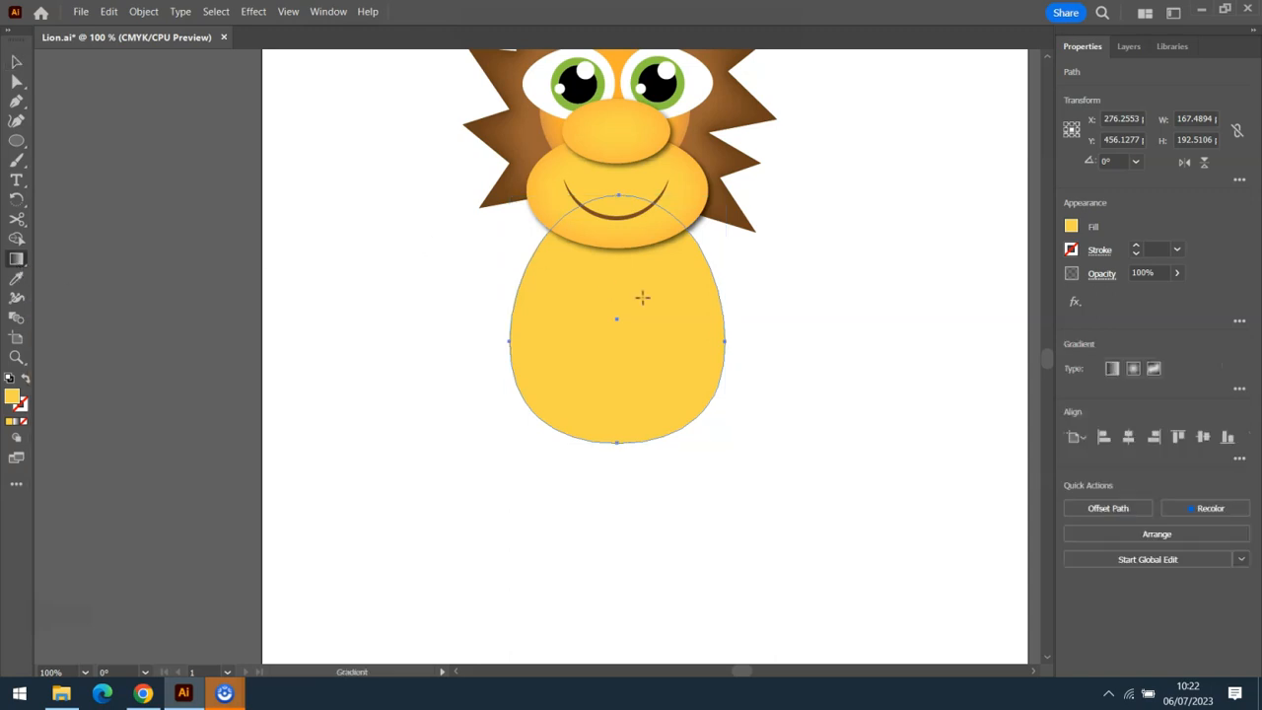
pyautogui.click(1132, 371)
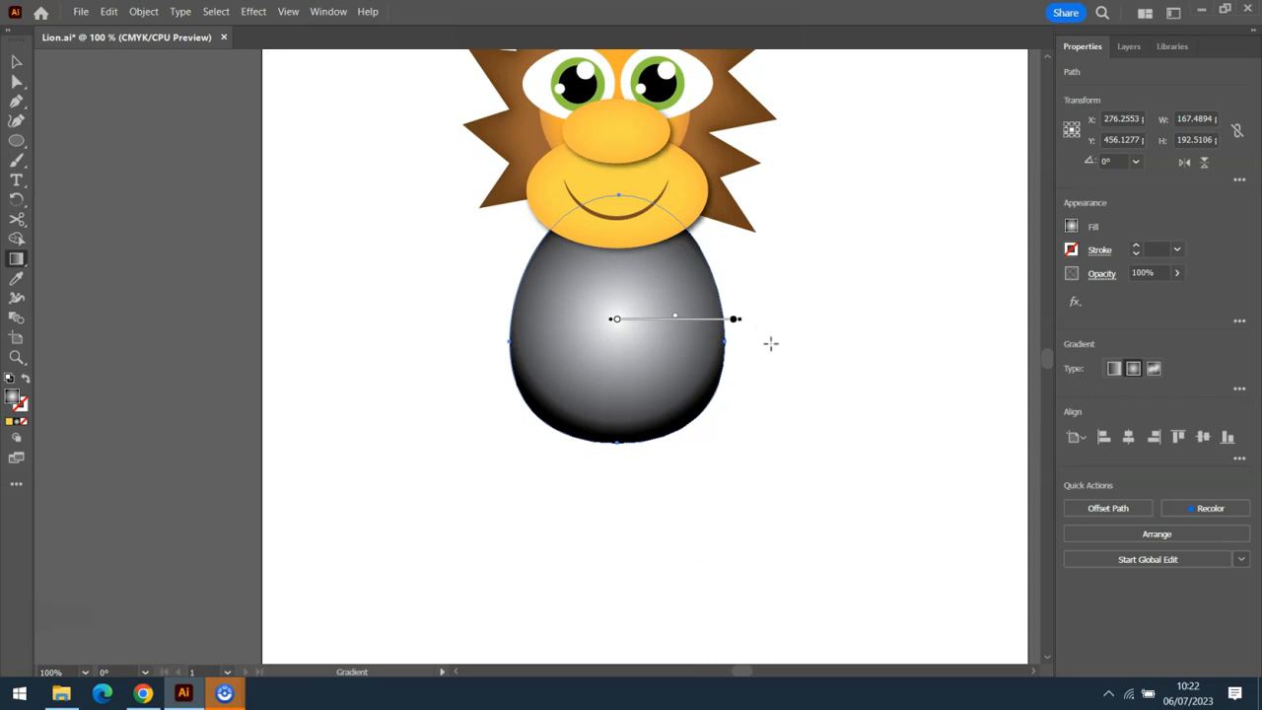
pyautogui.click(615, 321)
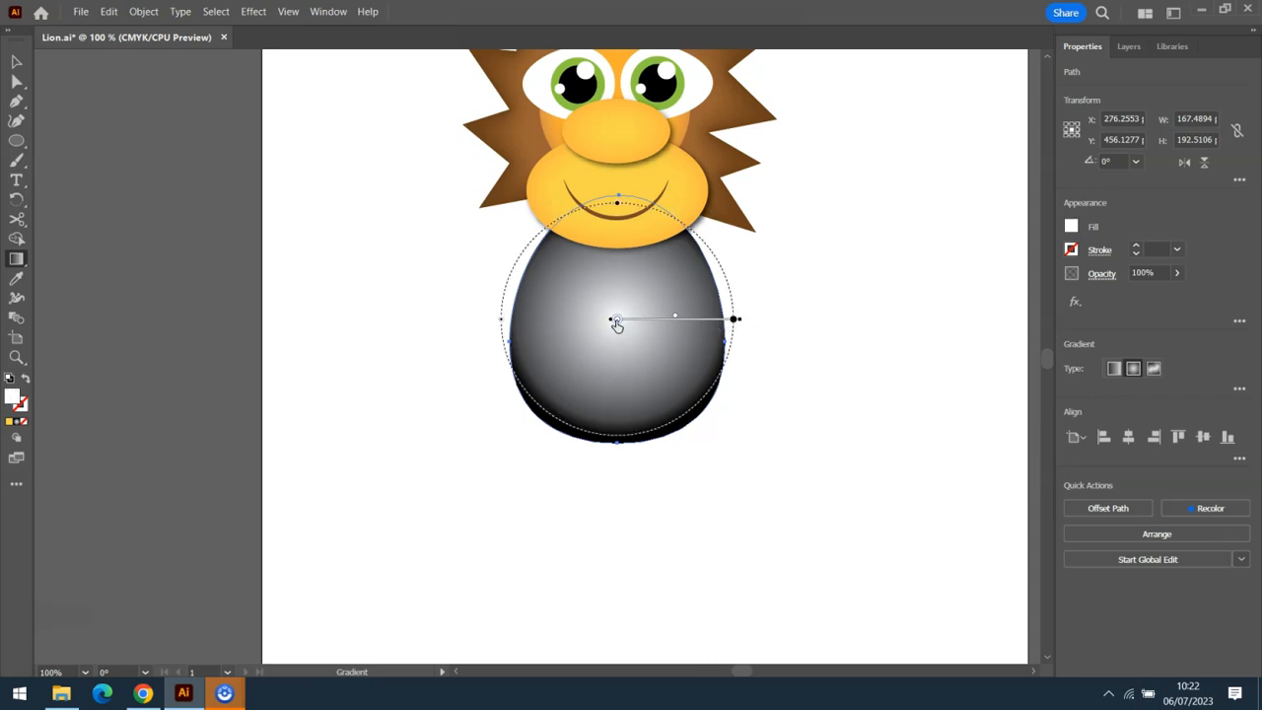
pyautogui.doubleClick(617, 324)
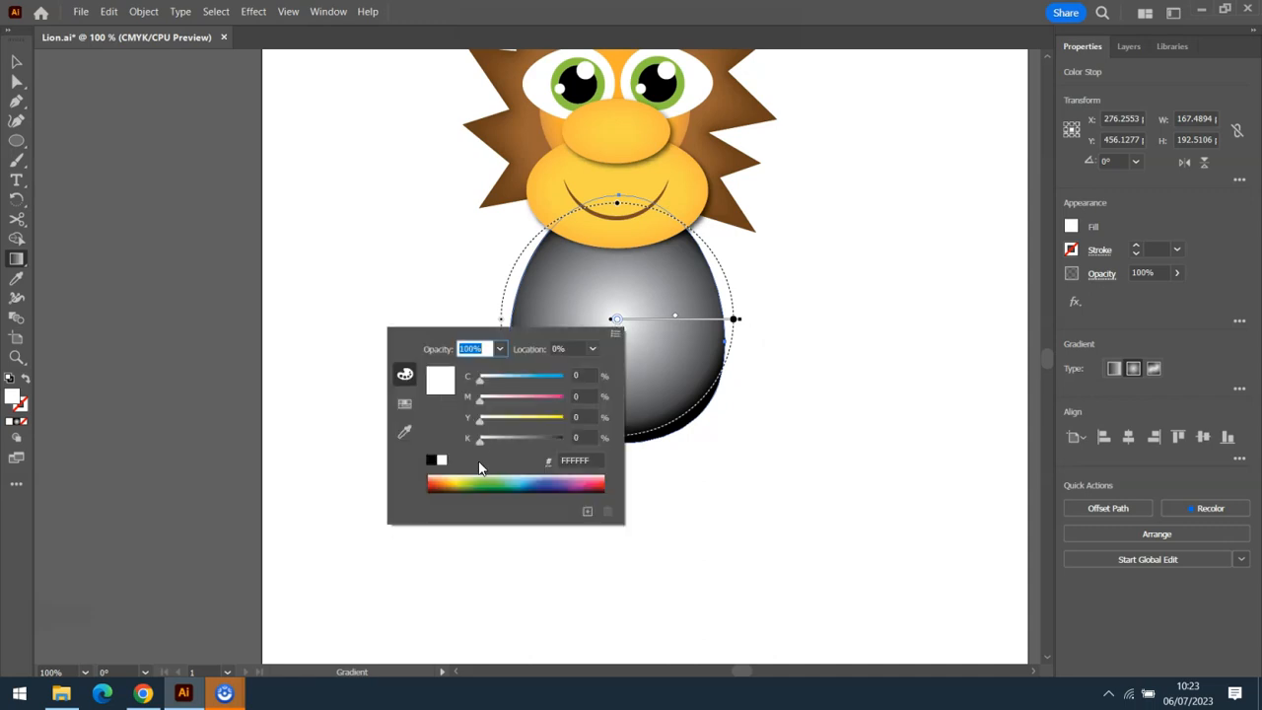
pyautogui.click(406, 432)
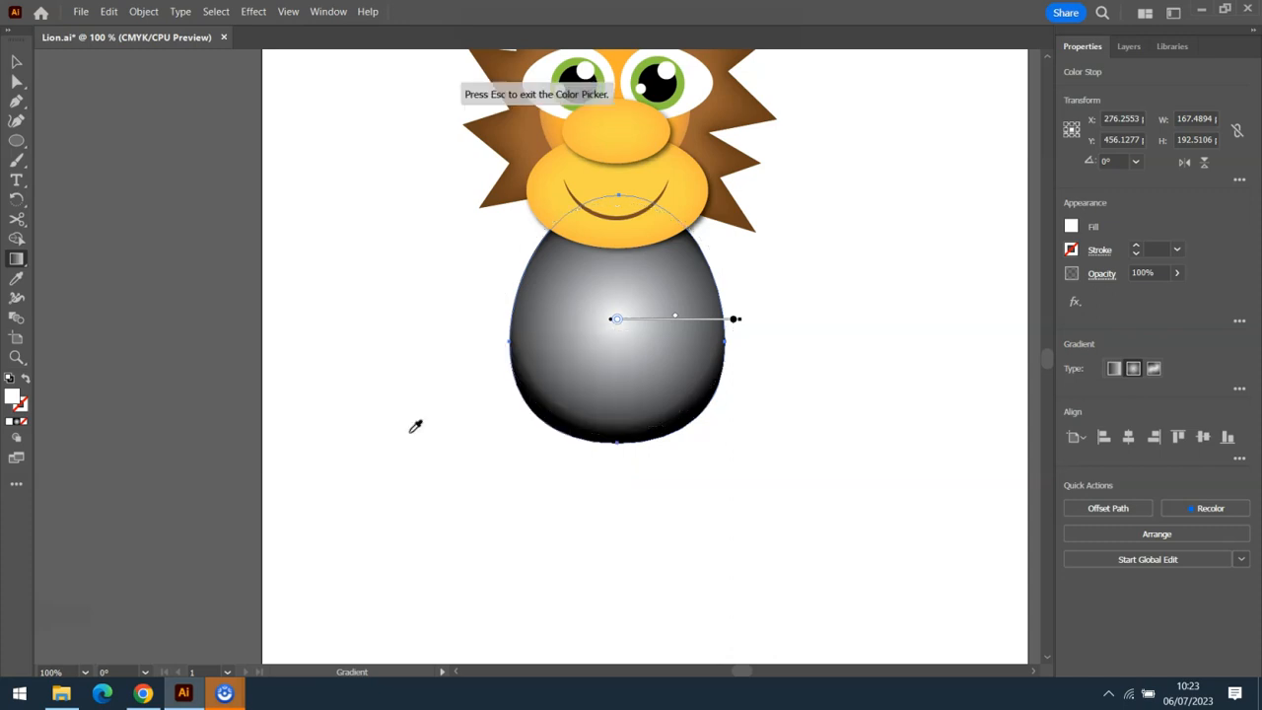
pyautogui.click(621, 183)
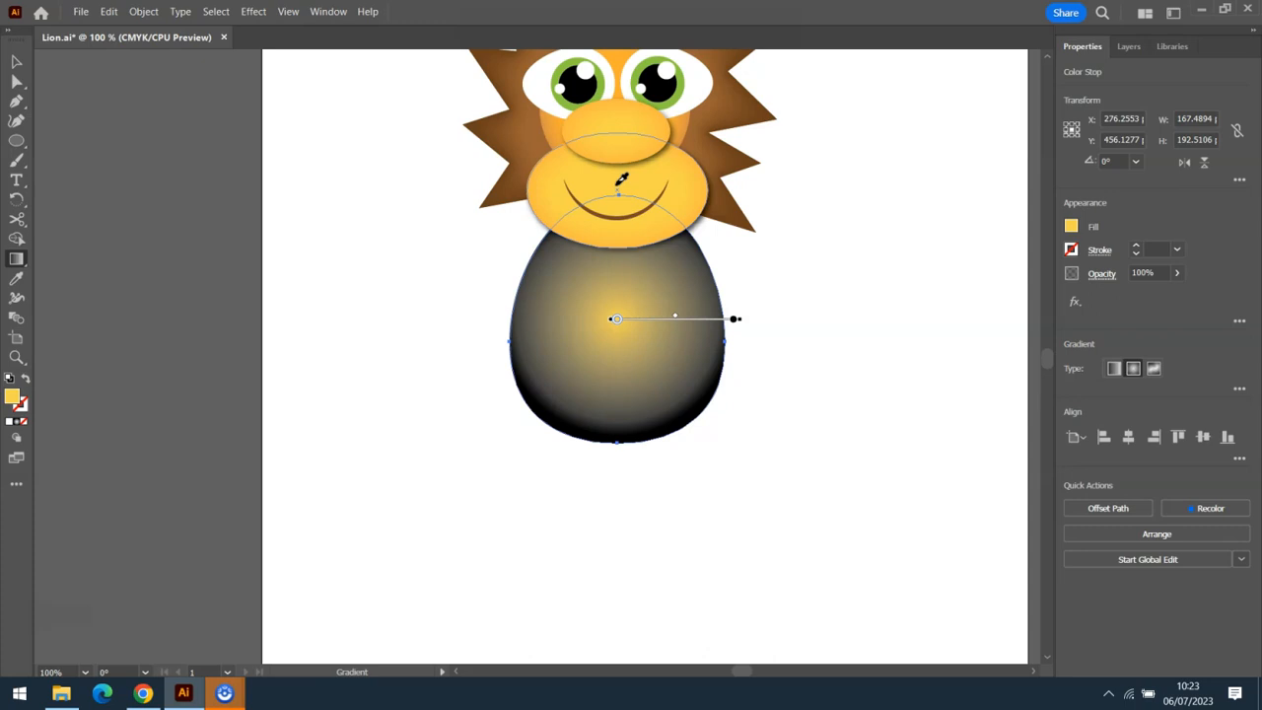
# Set the outer colour stop of the body's radial gradient to the orange sampled from the face beside the nose
pyautogui.doubleClick(736, 321)
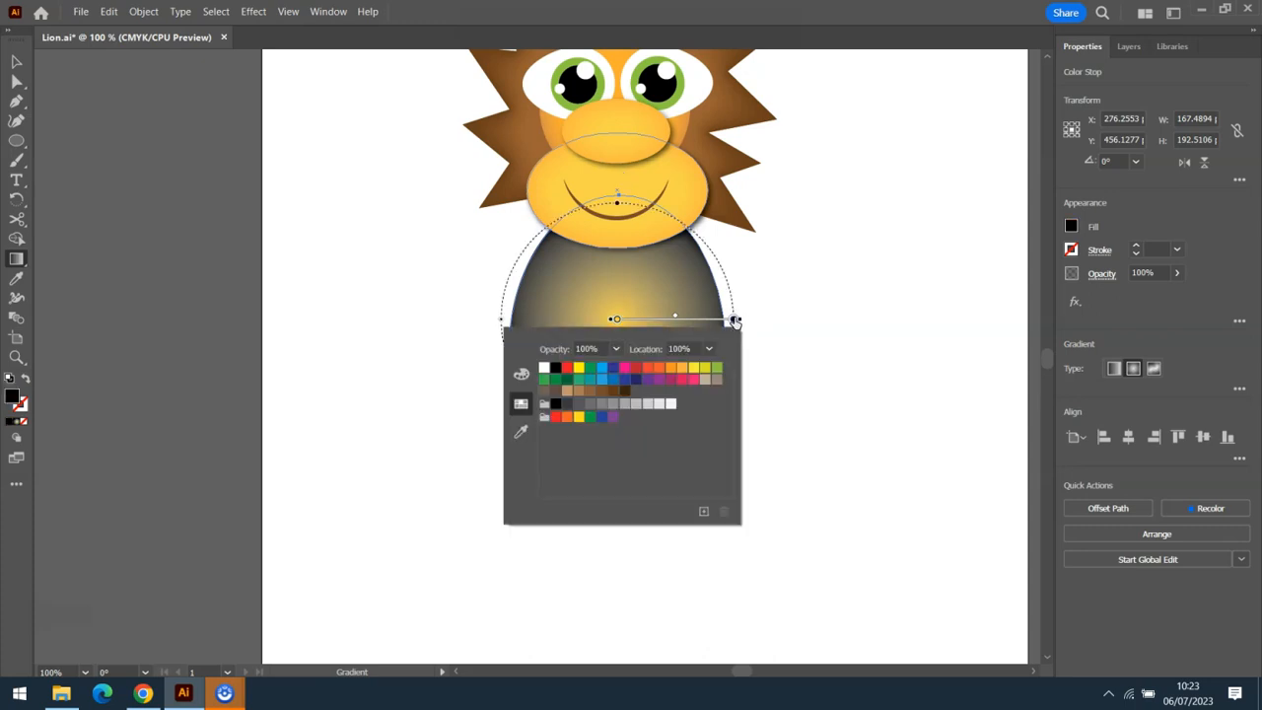
pyautogui.click(523, 432)
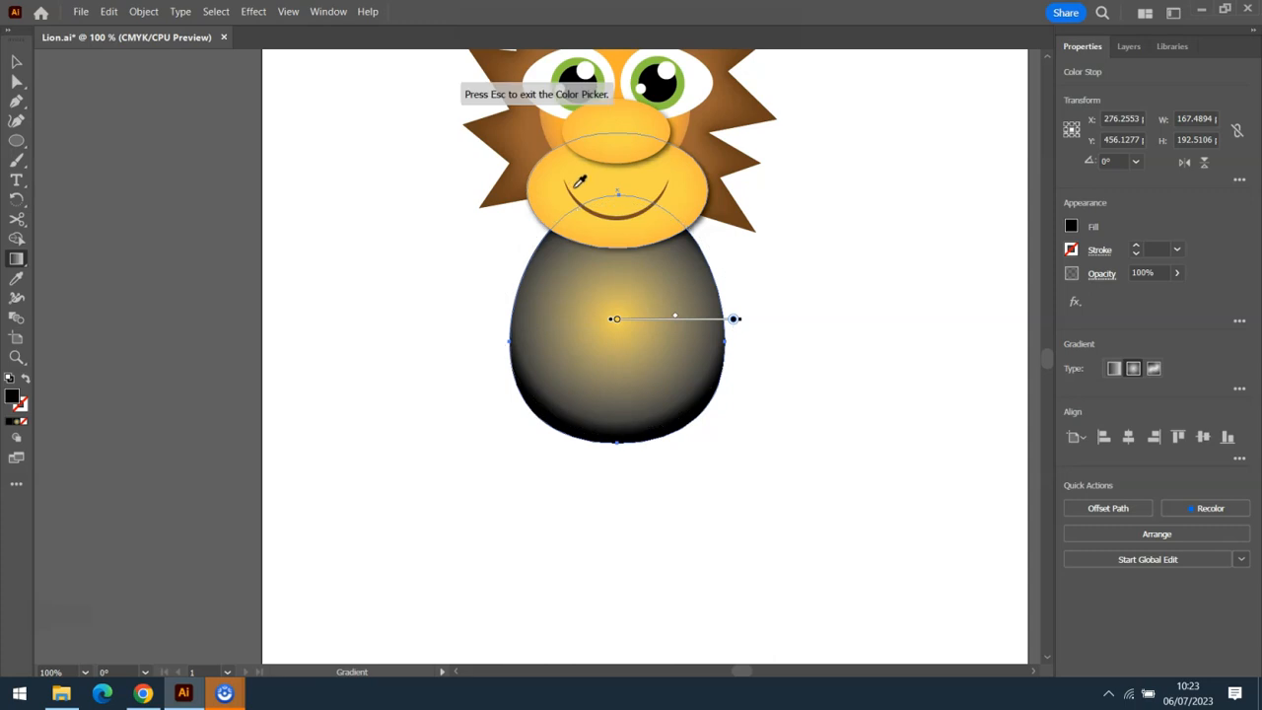
pyautogui.click(556, 121)
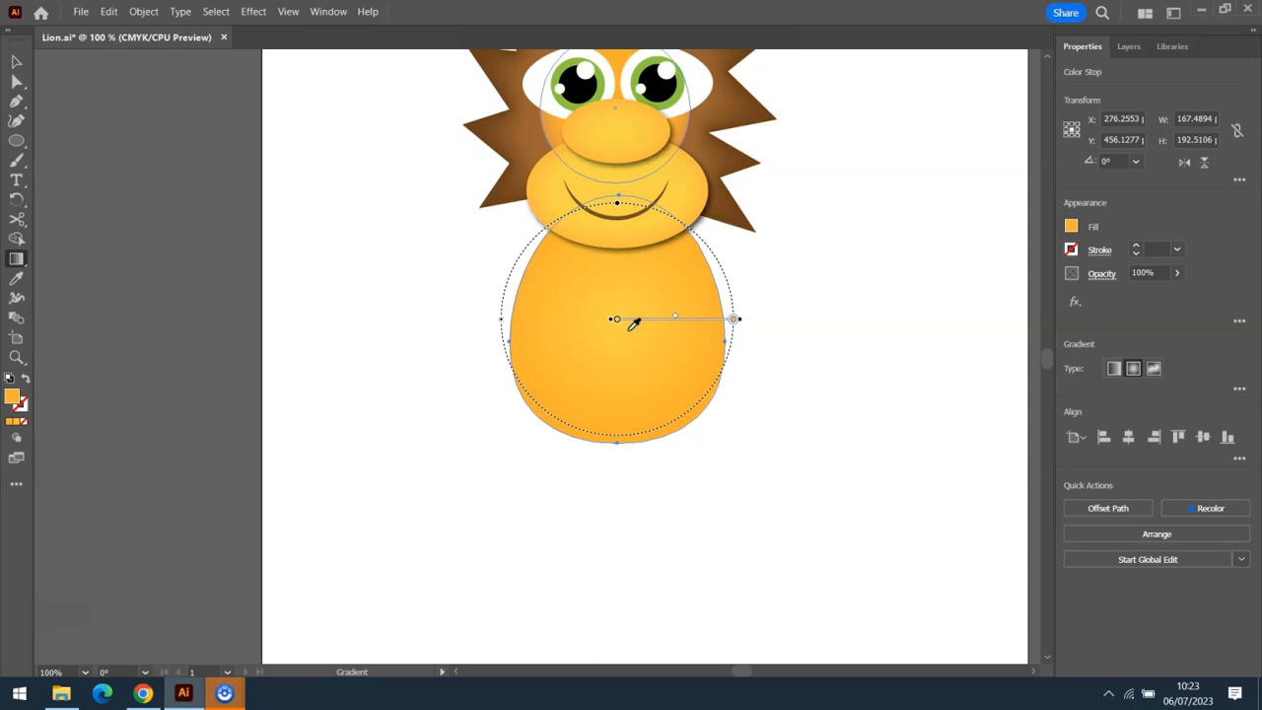
# Shift the yellow stop outward and resize the radial gradient slightly beyond the body so orange shades only its edges
pyautogui.moveTo(618, 321); pyautogui.dragTo(682, 331)
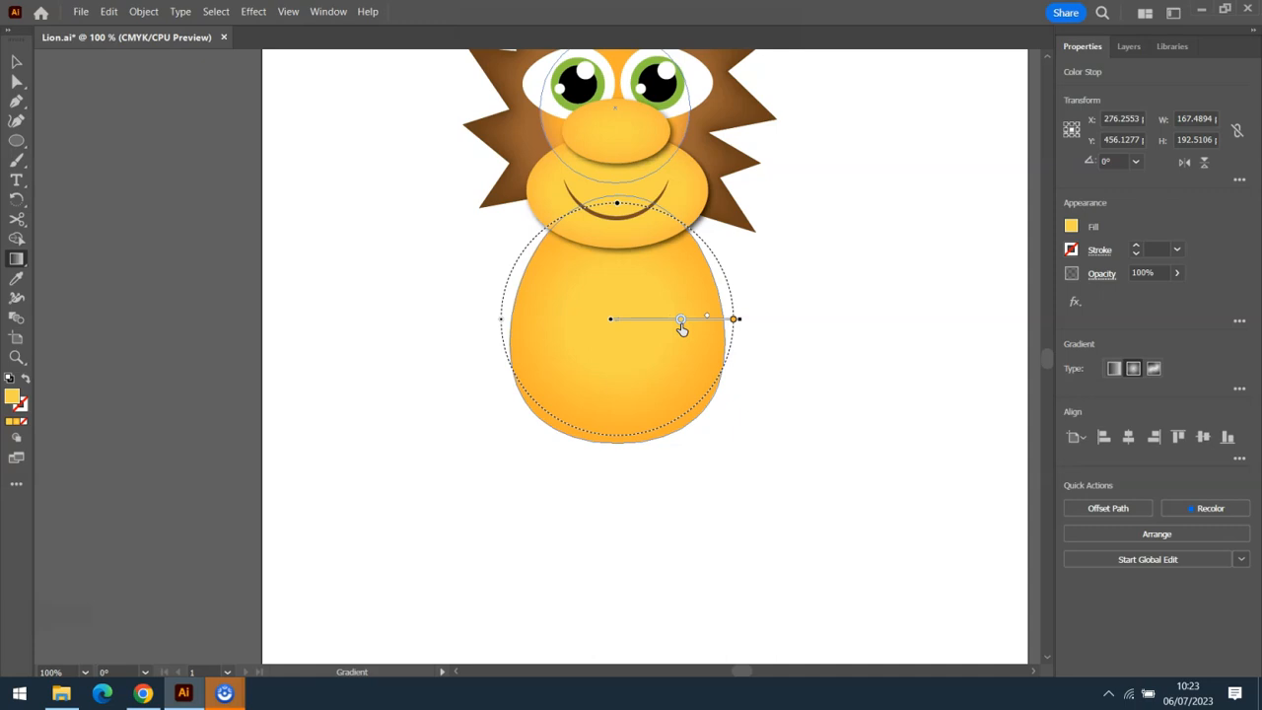
pyautogui.click(732, 322)
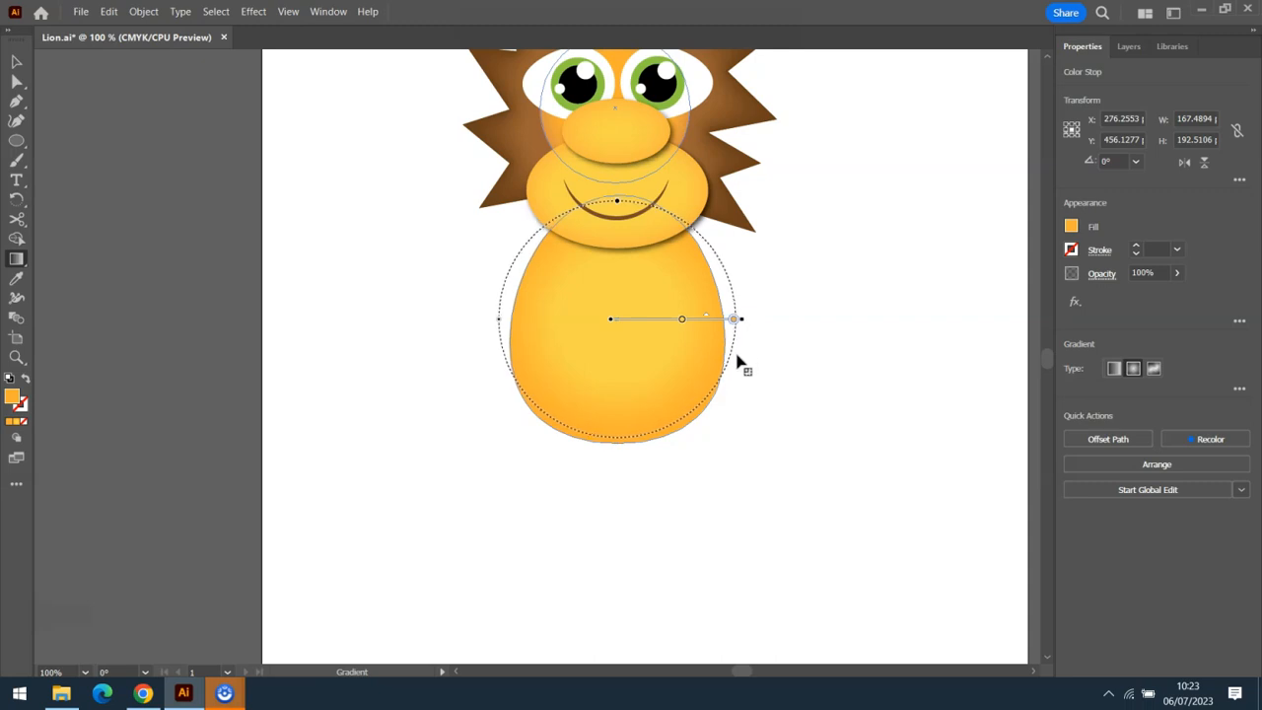
pyautogui.moveTo(721, 386); pyautogui.dragTo(663, 361)
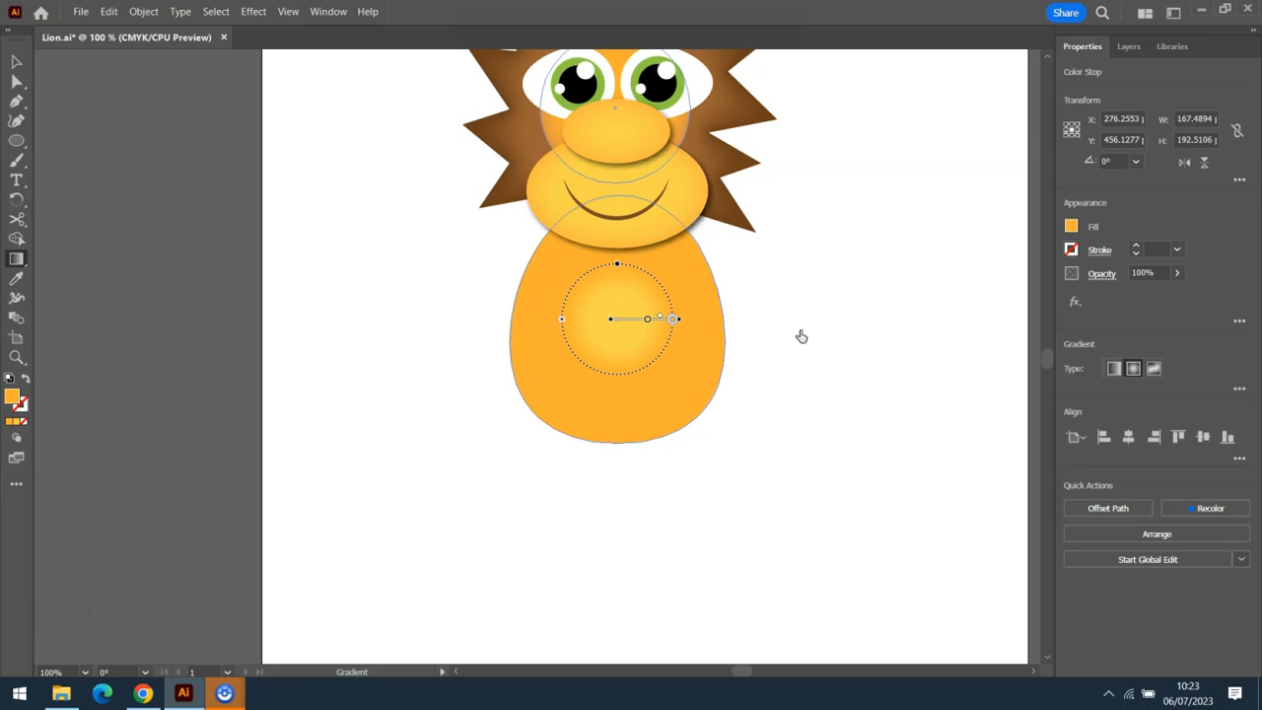
pyautogui.moveTo(680, 325); pyautogui.dragTo(772, 329)
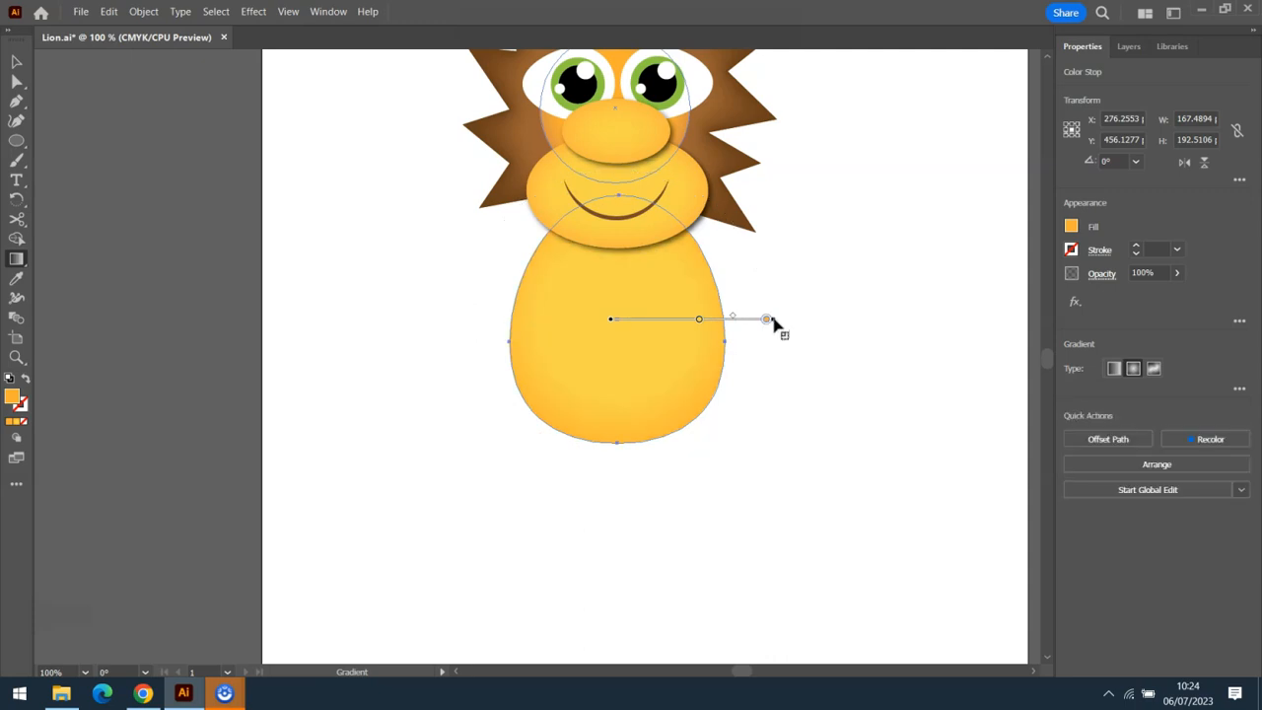
pyautogui.moveTo(767, 320); pyautogui.dragTo(752, 327)
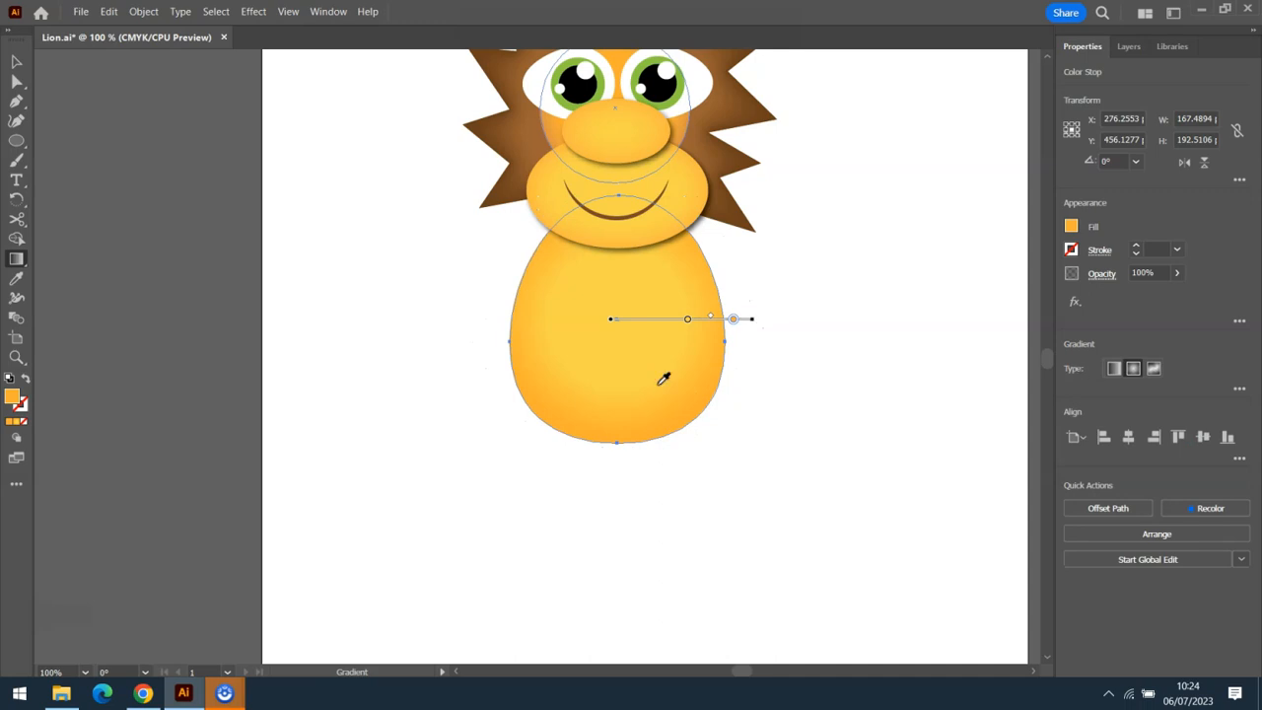
pyautogui.click(14, 63)
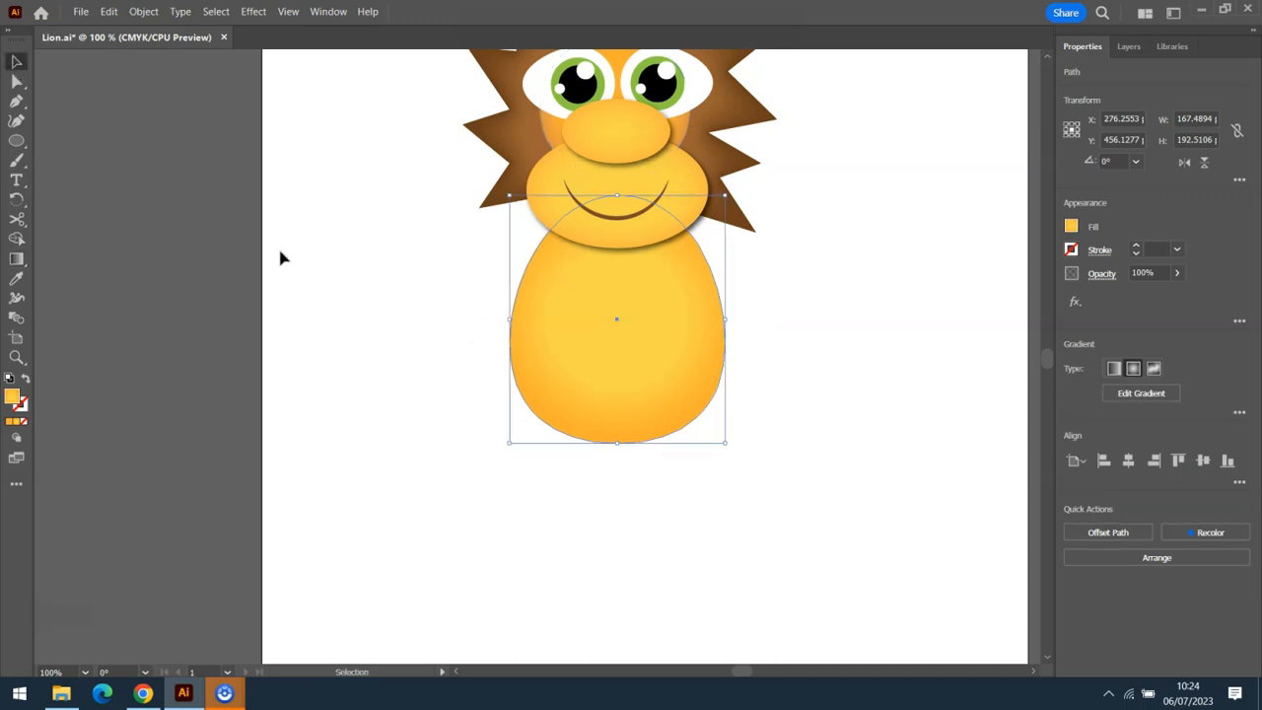
# Reselect the body to show its gradient controls, and leave gradient editing with nothing selected
pyautogui.click(277, 244)
pyautogui.click(579, 335)
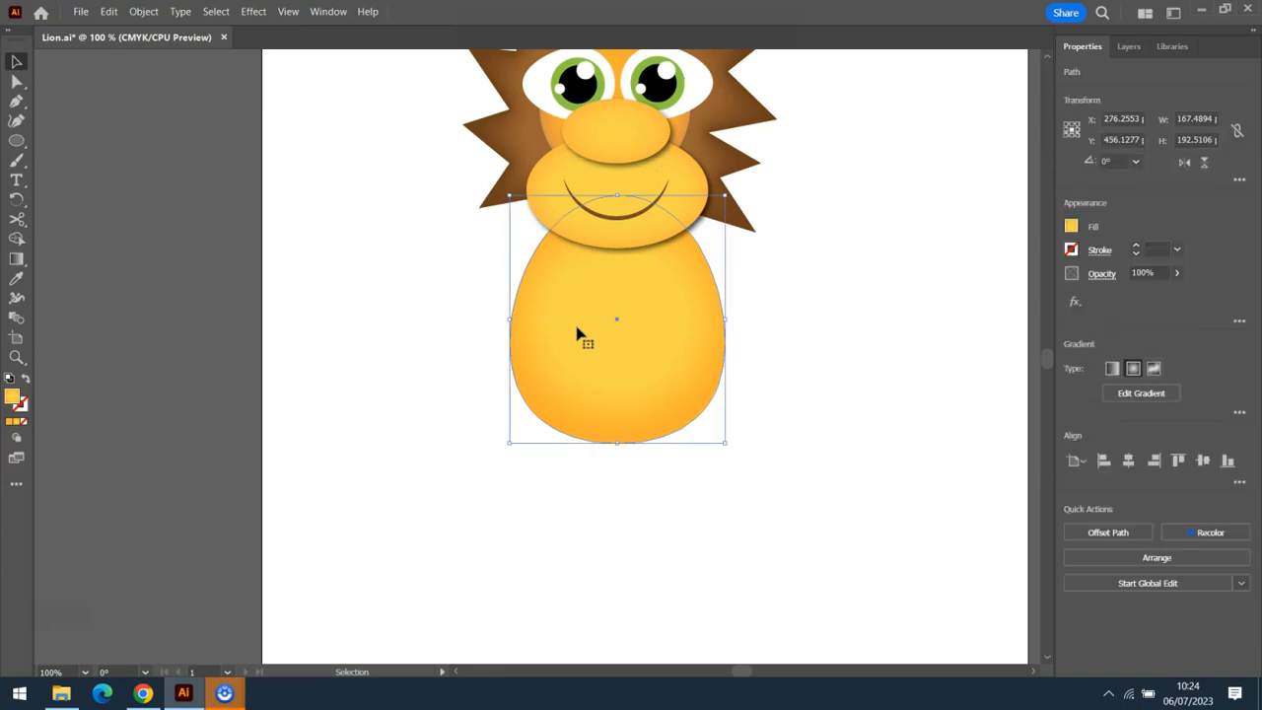
pyautogui.click(1137, 395)
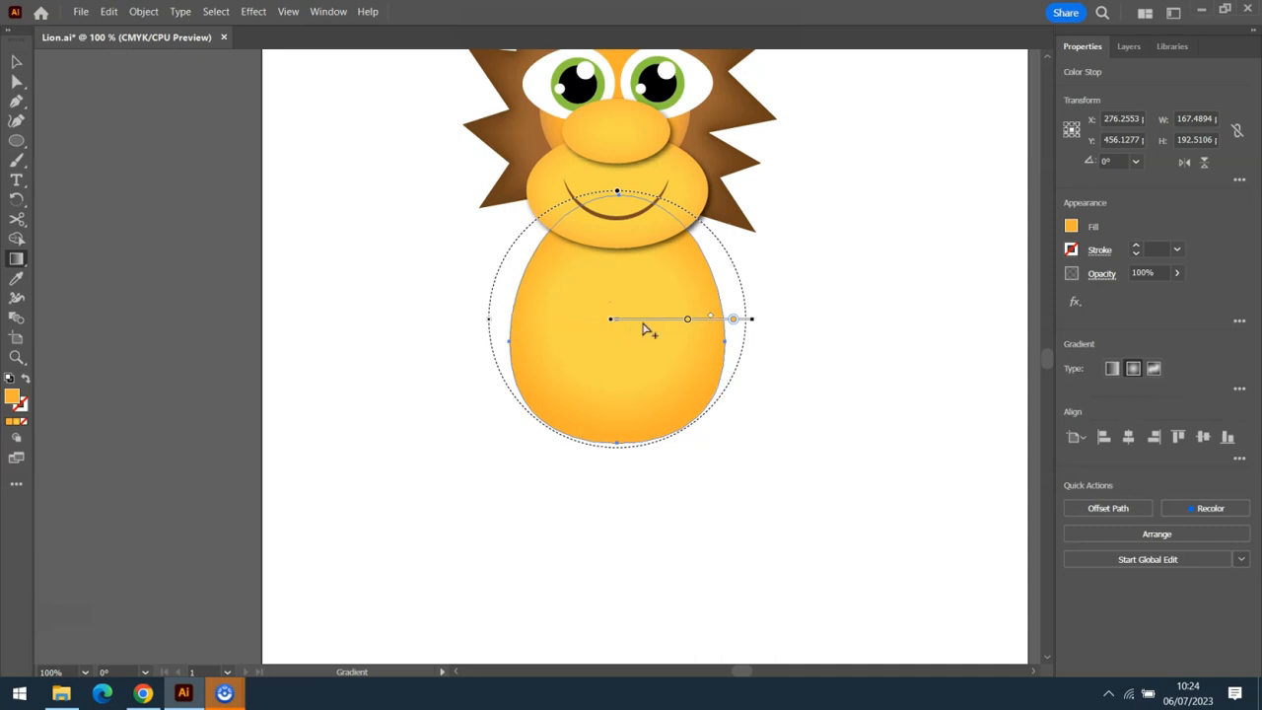
pyautogui.press('v')
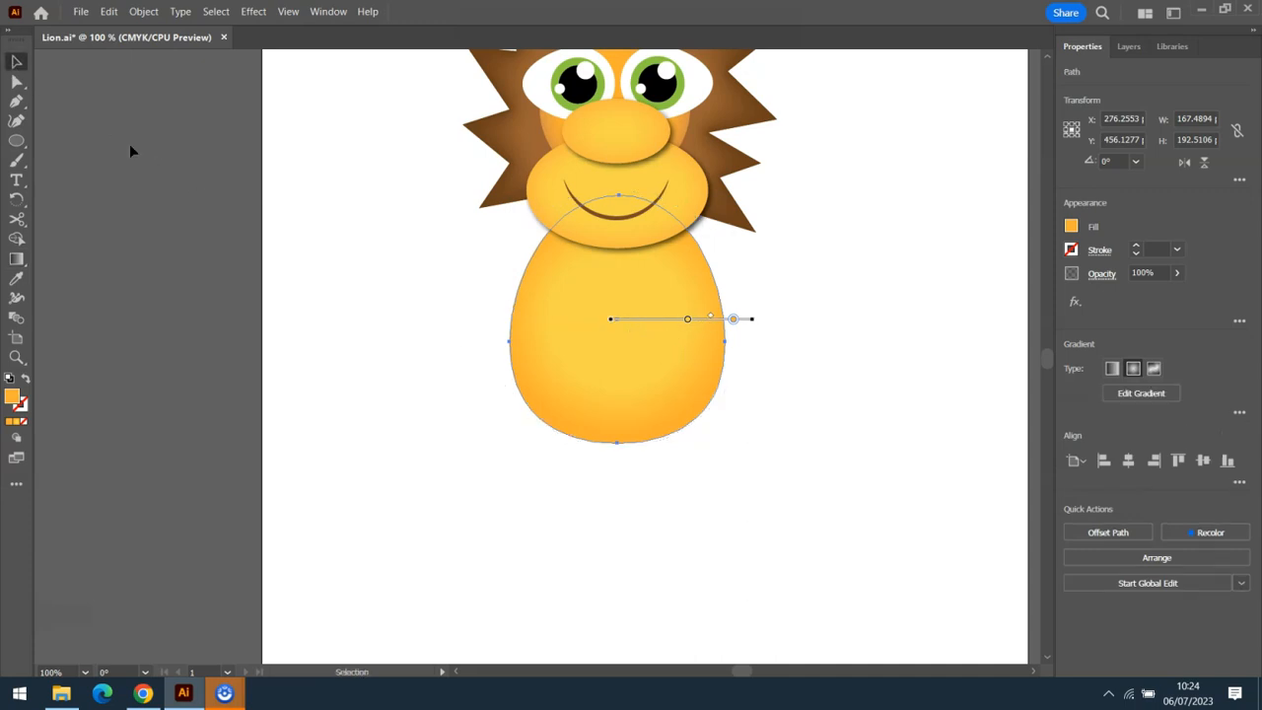
pyautogui.click(541, 458)
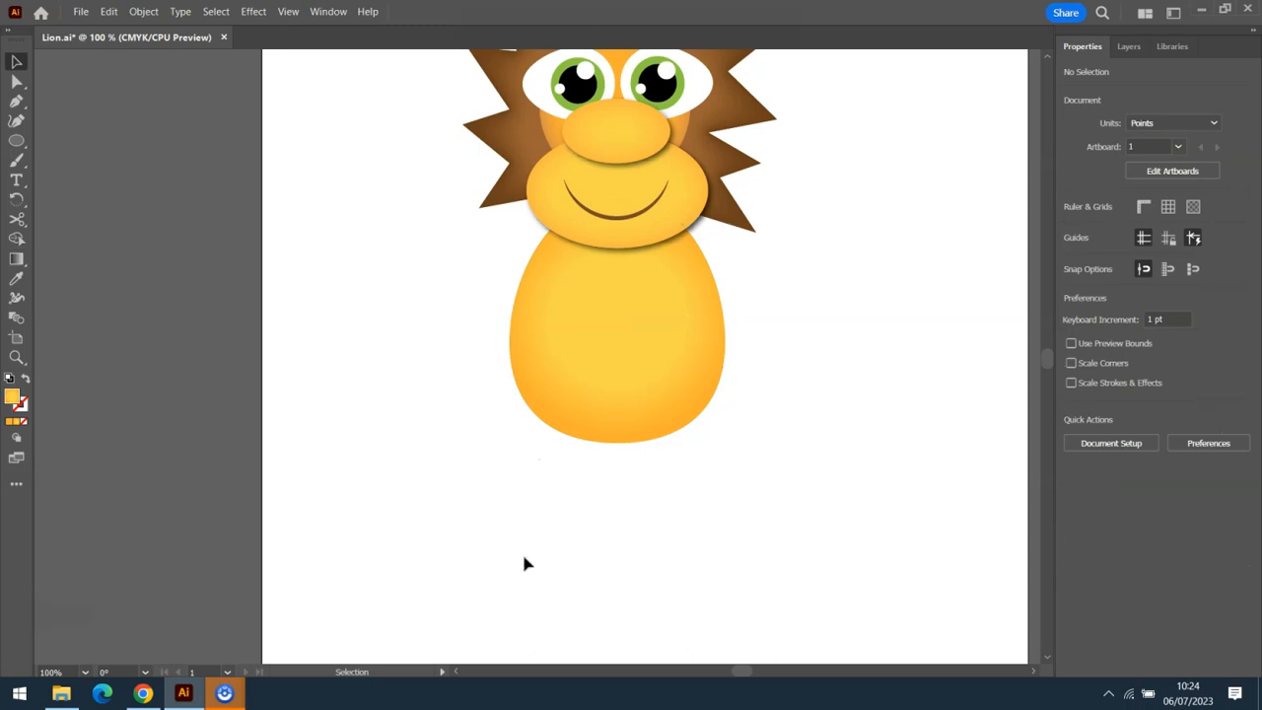
# Add the point text "Lion" with a black fill below the body using the Type tool
pyautogui.click(17, 186)
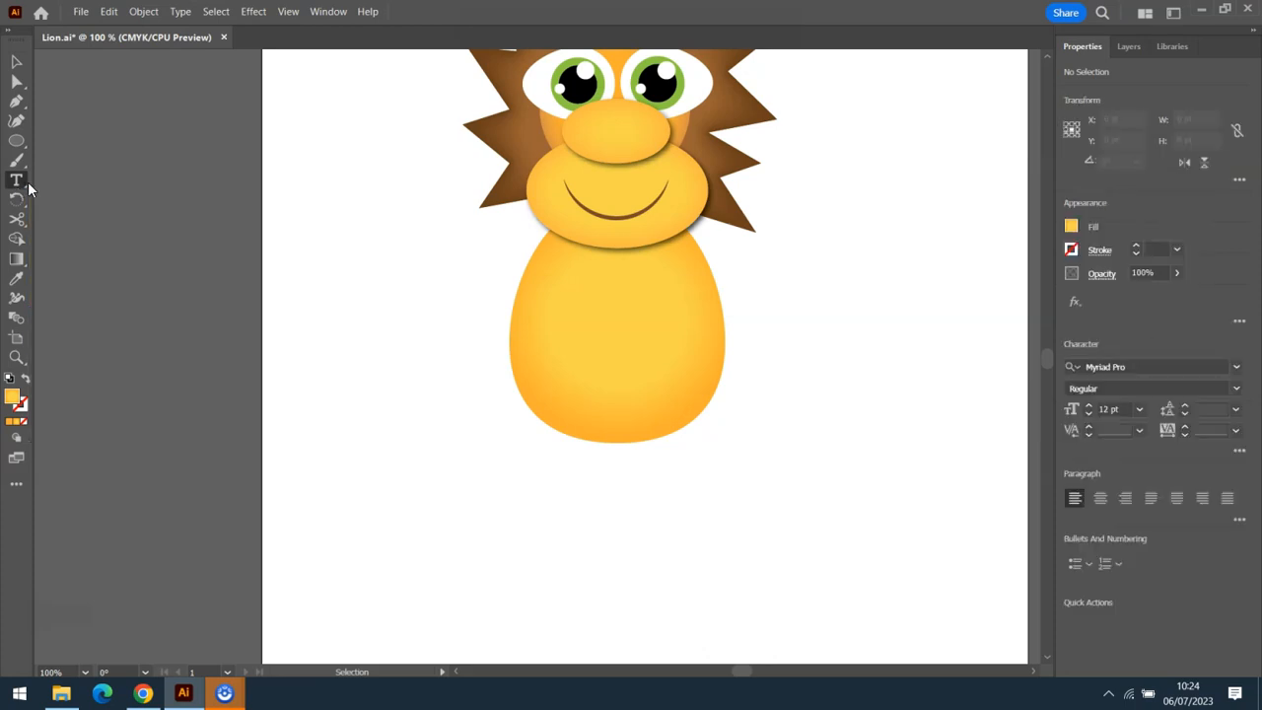
pyautogui.click(22, 184)
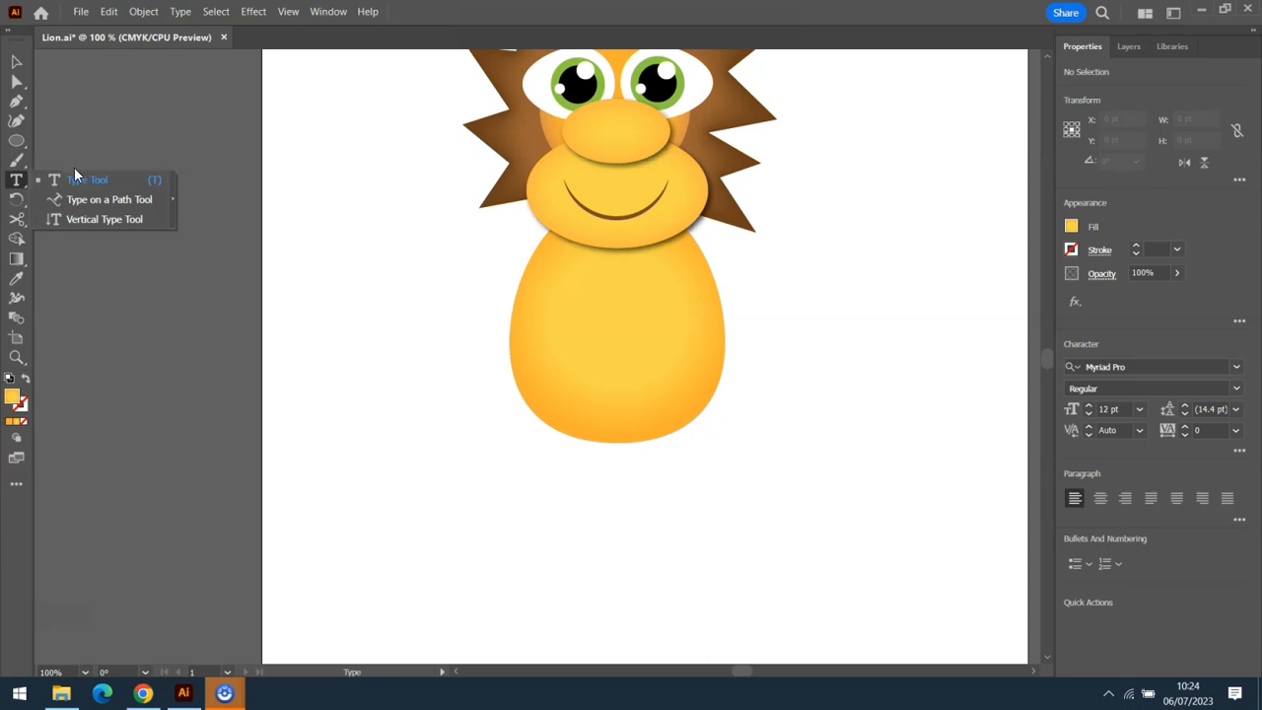
pyautogui.click(118, 185)
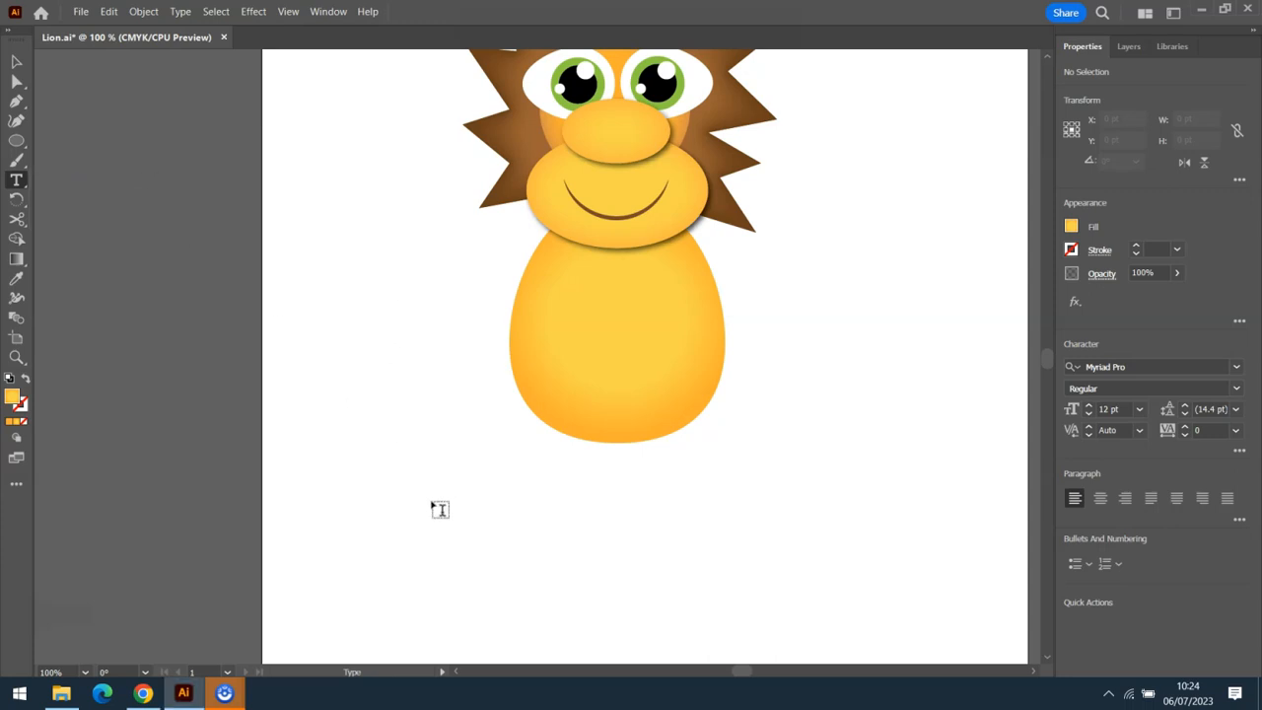
pyautogui.click(1077, 229)
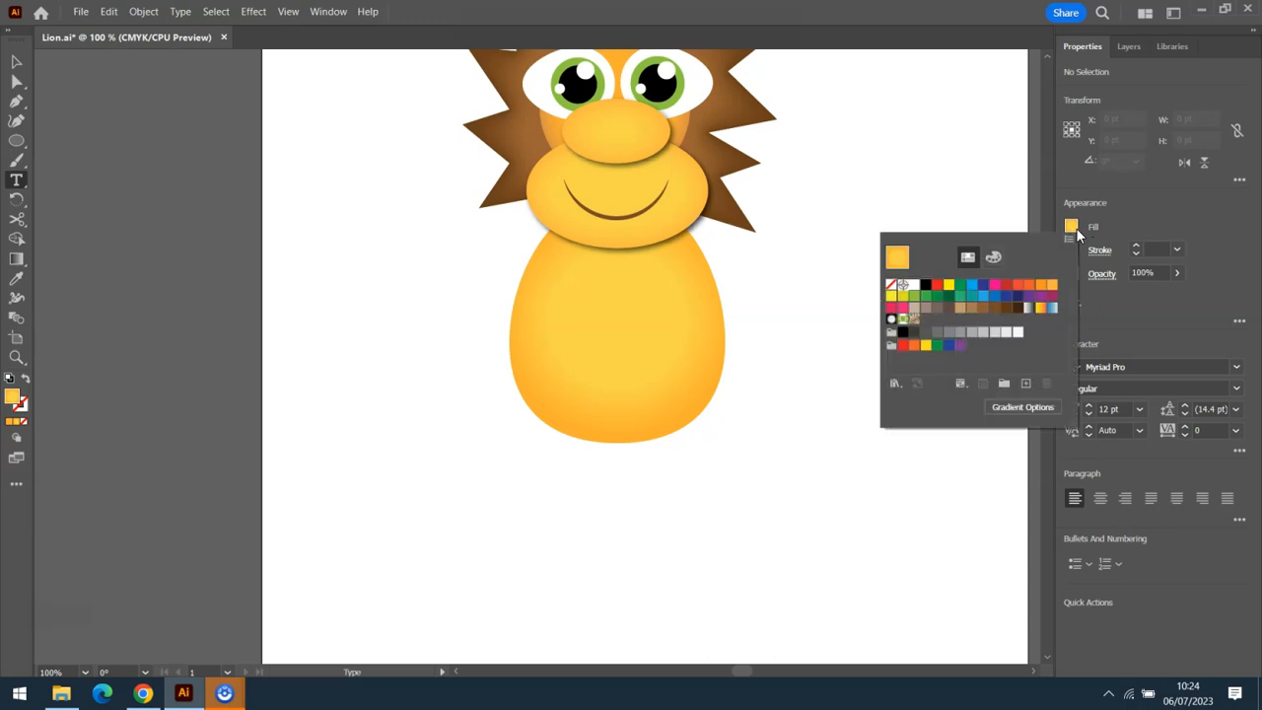
pyautogui.click(928, 288)
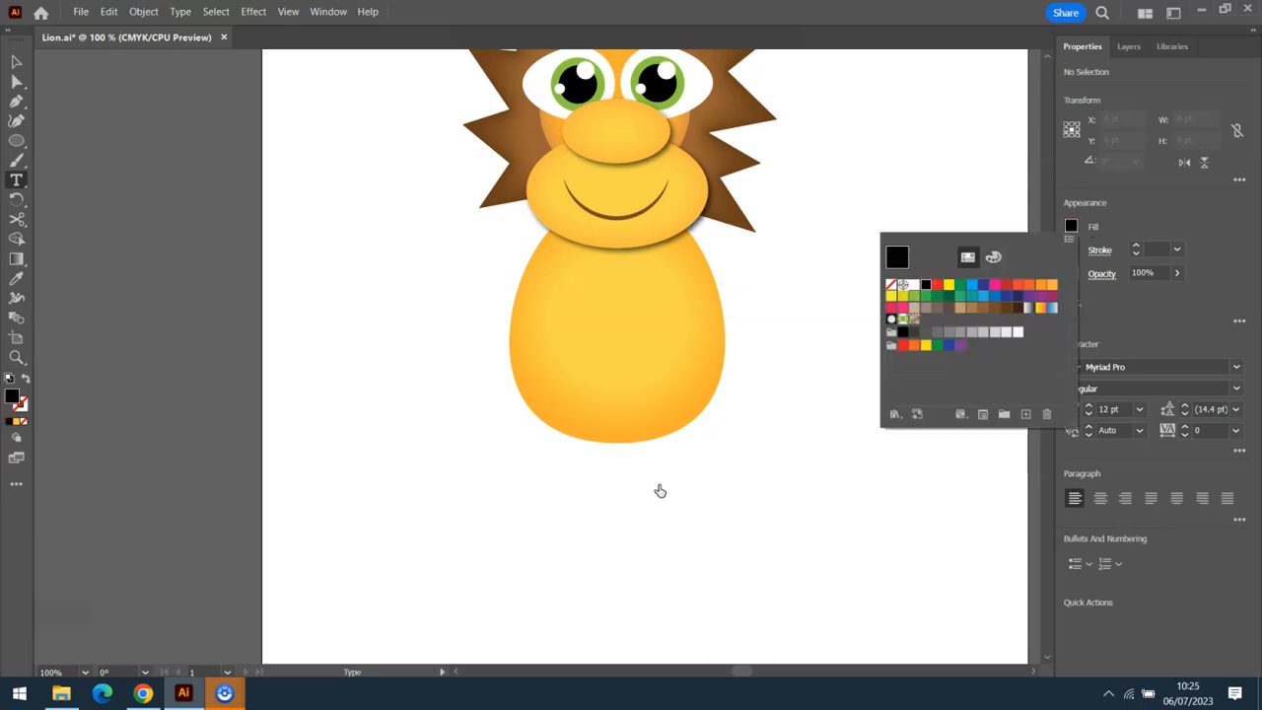
pyautogui.click(501, 548)
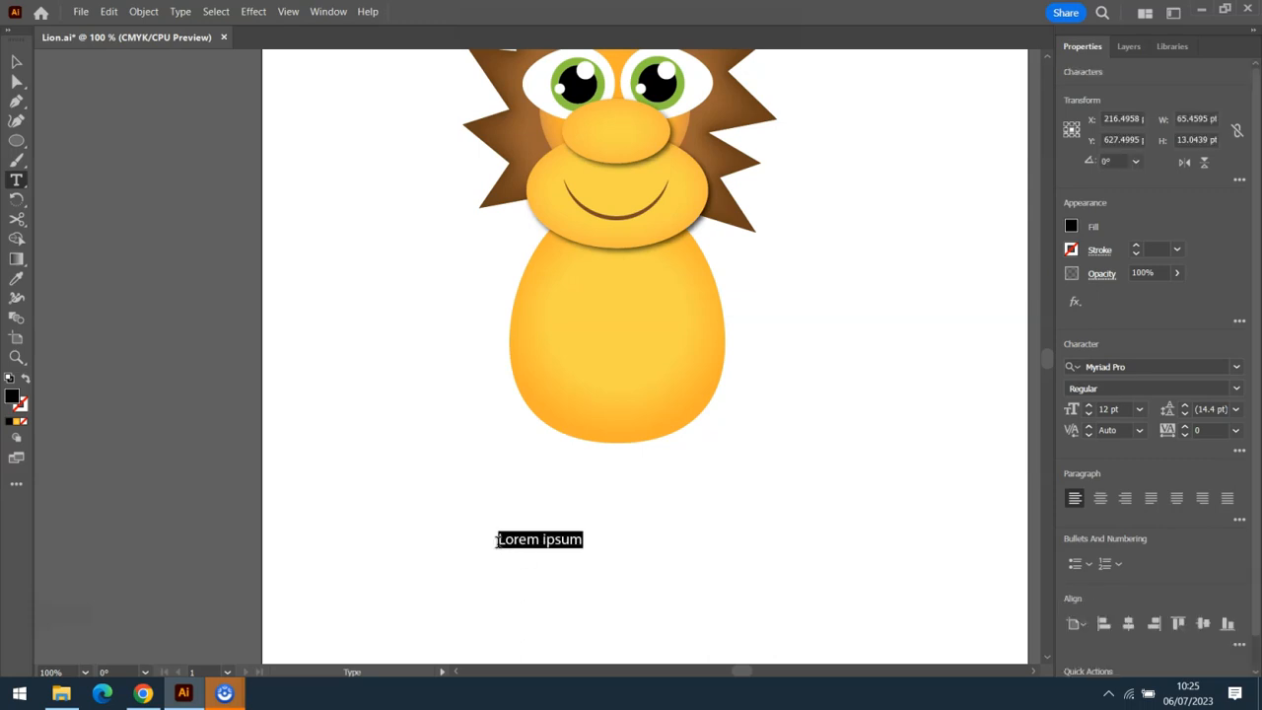
pyautogui.press('BackSpace')
pyautogui.write('Lion')
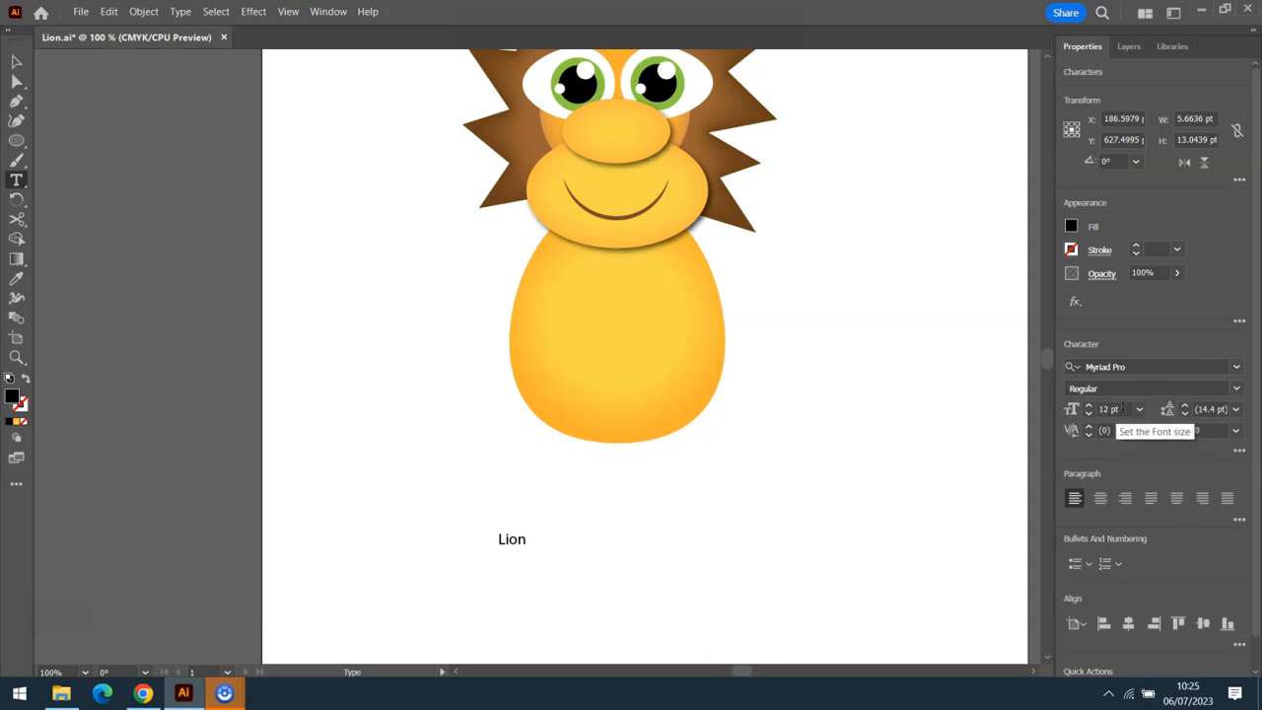
# Select the "Lion" text as an object and increase its font size to 41 pt
pyautogui.click(15, 63)
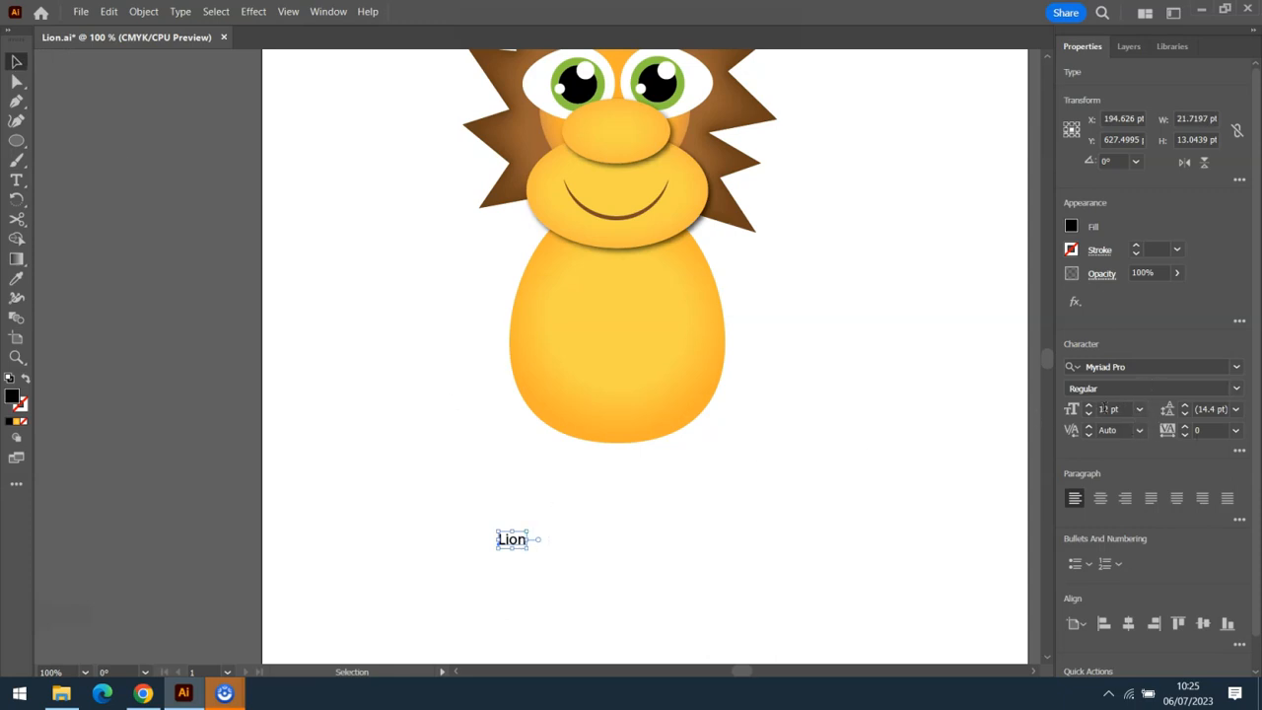
pyautogui.click(1088, 408)
pyautogui.click(1089, 408)
pyautogui.click(1089, 408)
pyautogui.click(1089, 409)
pyautogui.click(1089, 408)
pyautogui.click(1089, 409)
pyautogui.click(1089, 408)
pyautogui.click(1088, 407)
pyautogui.click(1088, 406)
pyautogui.click(1088, 407)
pyautogui.click(1087, 406)
pyautogui.click(1088, 407)
pyautogui.click(1088, 407)
pyautogui.click(1088, 406)
pyautogui.click(1088, 407)
pyautogui.click(1089, 409)
pyautogui.click(1089, 408)
pyautogui.click(1089, 408)
pyautogui.click(1089, 408)
pyautogui.click(1089, 409)
pyautogui.click(1089, 409)
pyautogui.click(1088, 409)
pyautogui.click(1089, 408)
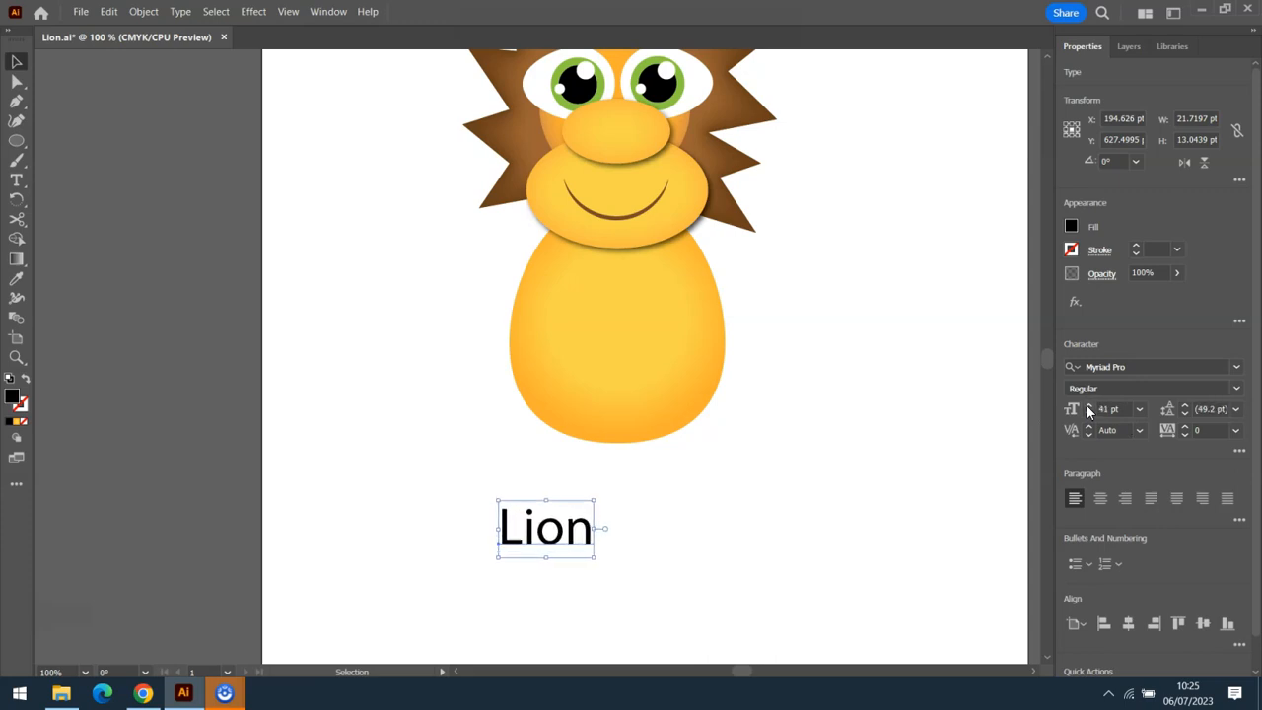
# Set the leading of the "Lion" text to 45 pt
pyautogui.click(1185, 413)
pyautogui.click(1186, 405)
pyautogui.click(1185, 405)
# Try to change the kerning of the whole "Lion" text down and up, dismissing the alerts
pyautogui.click(1091, 434)
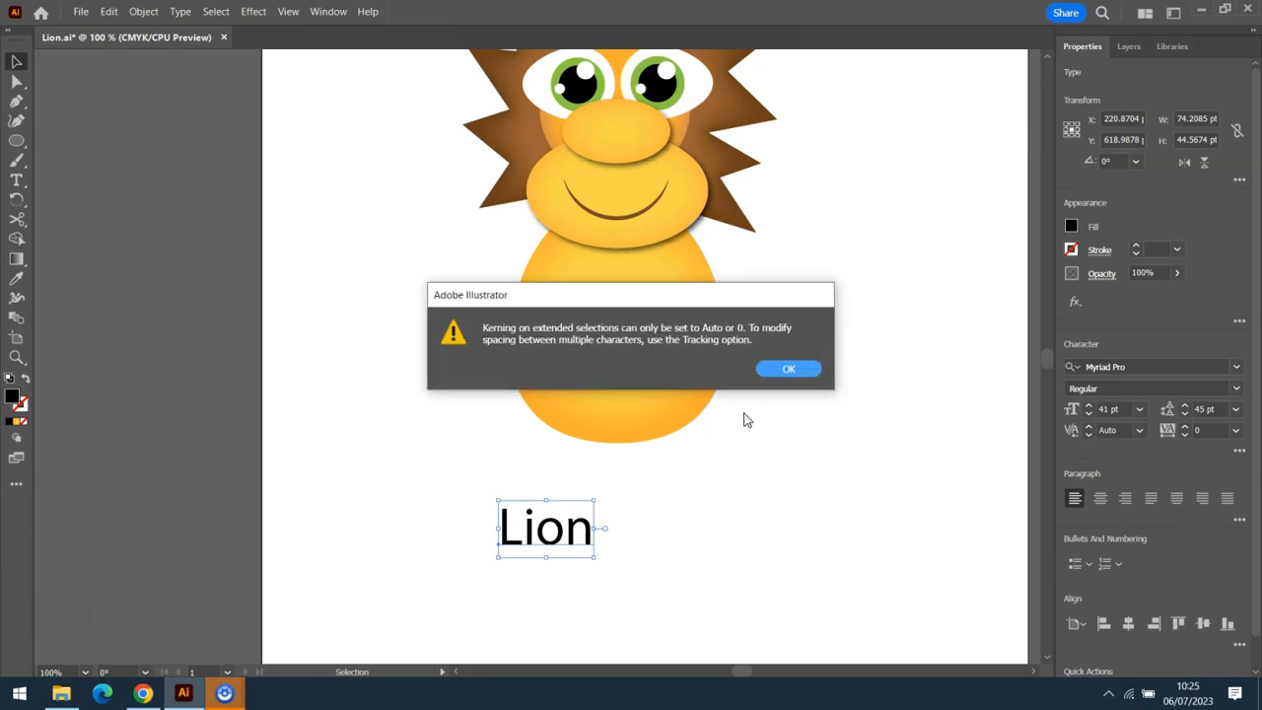
pyautogui.click(786, 371)
pyautogui.click(1091, 427)
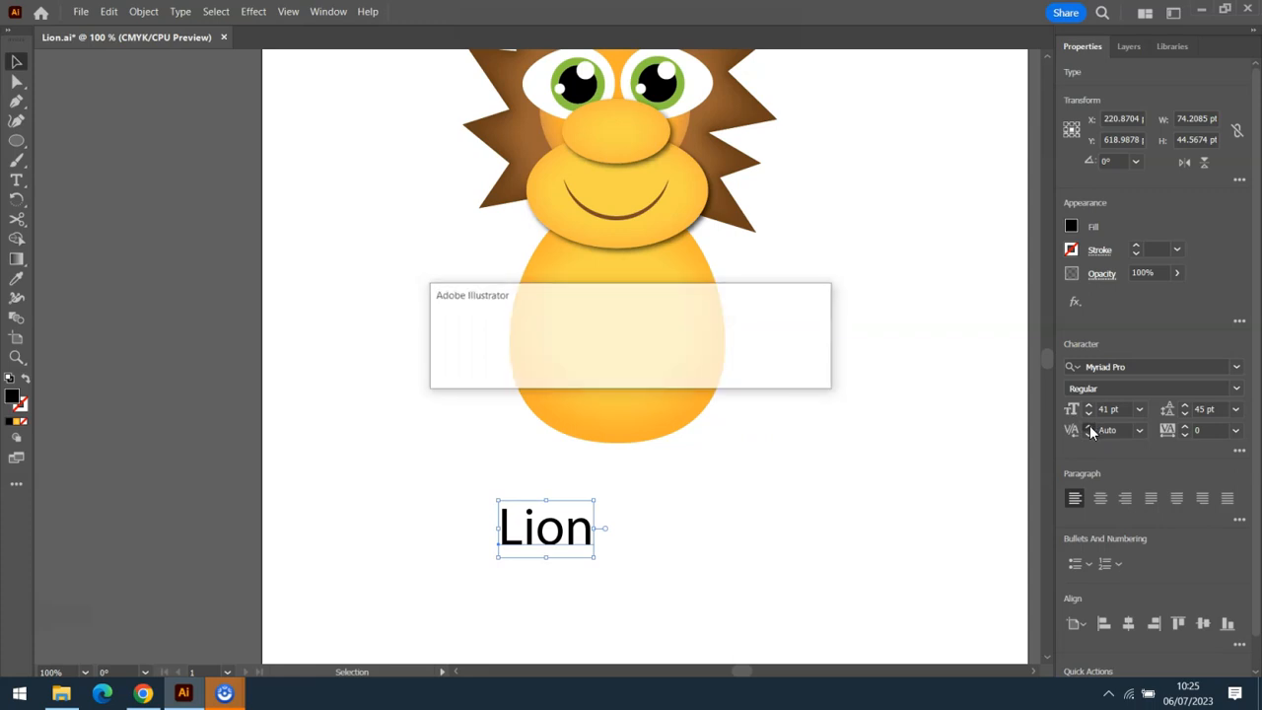
pyautogui.click(798, 367)
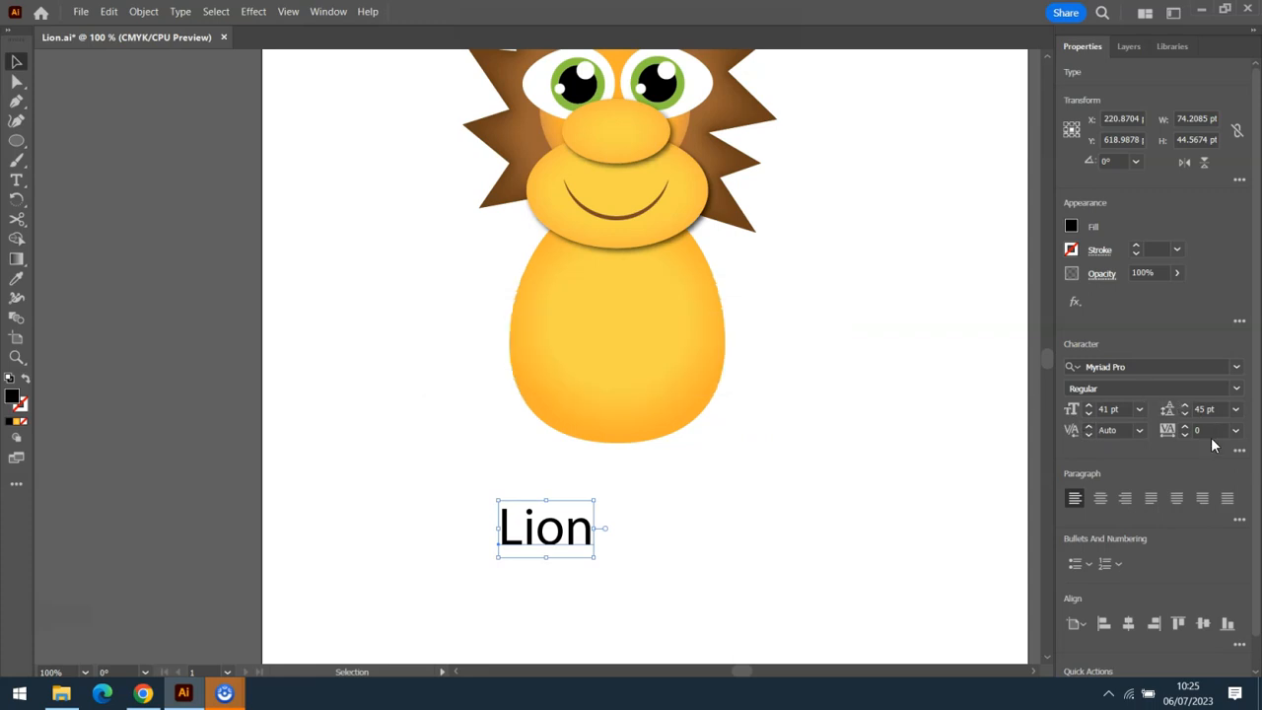
# Try wider tracking on the "Lion" text, and tighten the tracking to -44
pyautogui.click(1185, 426)
pyautogui.click(1185, 426)
pyautogui.click(1186, 427)
pyautogui.click(1186, 426)
pyautogui.click(1185, 426)
pyautogui.click(1186, 426)
pyautogui.click(1185, 426)
pyautogui.click(1185, 426)
pyautogui.click(1185, 426)
pyautogui.click(1185, 426)
pyautogui.click(1185, 426)
pyautogui.click(1186, 426)
pyautogui.click(1185, 426)
pyautogui.click(1186, 426)
pyautogui.click(1186, 434)
pyautogui.click(1186, 434)
pyautogui.click(1185, 434)
pyautogui.click(1186, 434)
pyautogui.click(1185, 434)
pyautogui.click(1186, 434)
pyautogui.click(1186, 434)
pyautogui.click(1186, 434)
pyautogui.click(1185, 434)
pyautogui.click(1186, 434)
pyautogui.click(1186, 434)
pyautogui.click(1185, 434)
pyautogui.click(1185, 433)
pyautogui.click(1186, 434)
pyautogui.click(1186, 434)
pyautogui.click(1185, 434)
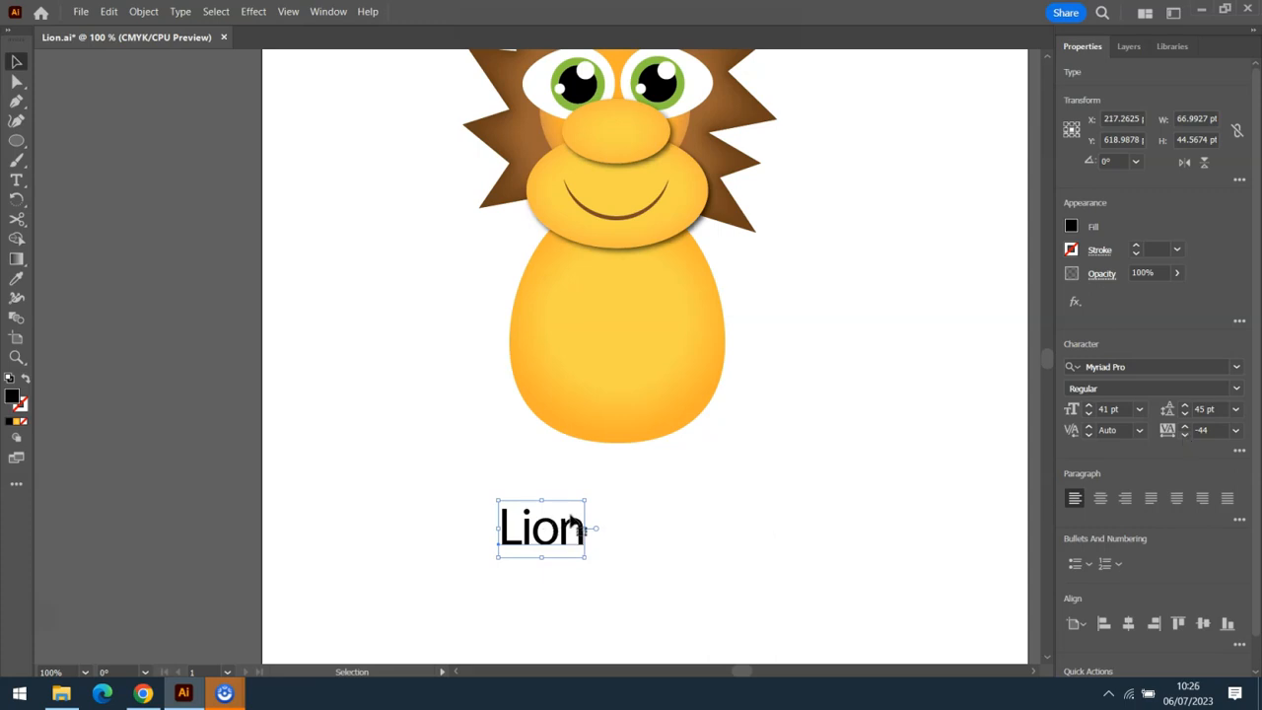
# Show the additional character options and the additional paragraph options for the "Lion" text
pyautogui.click(1240, 451)
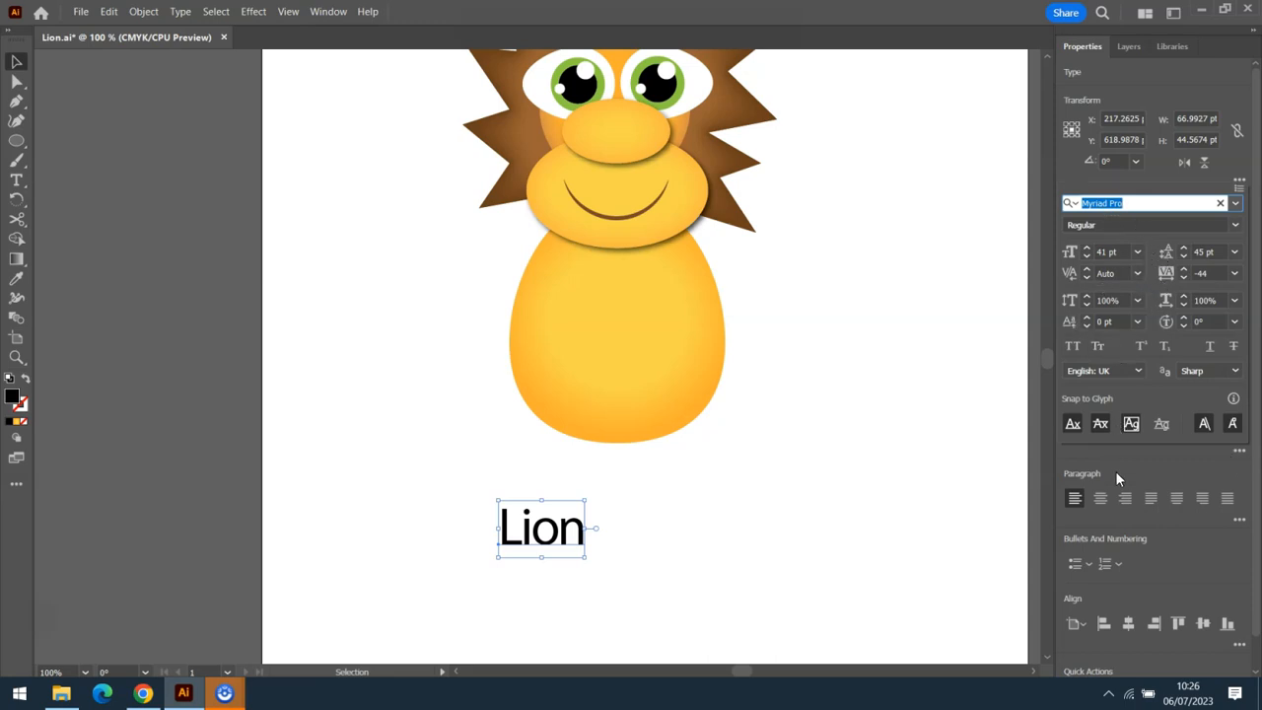
pyautogui.click(1240, 525)
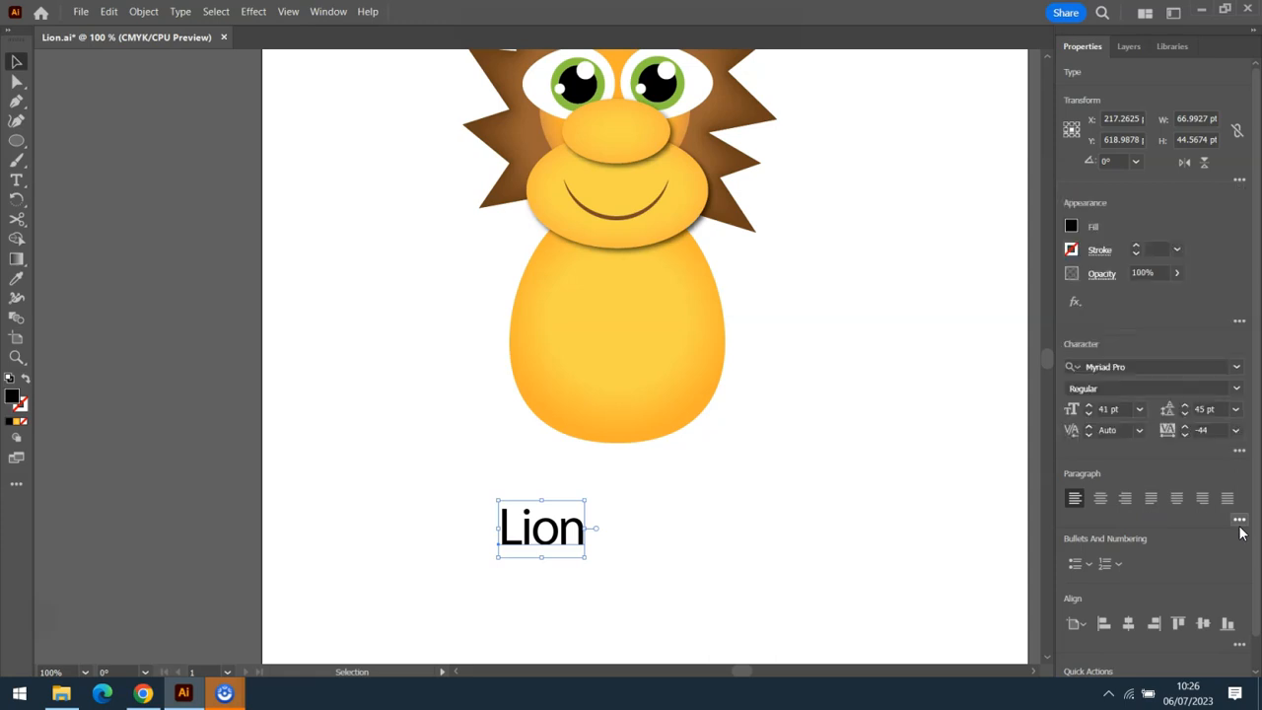
pyautogui.click(1241, 528)
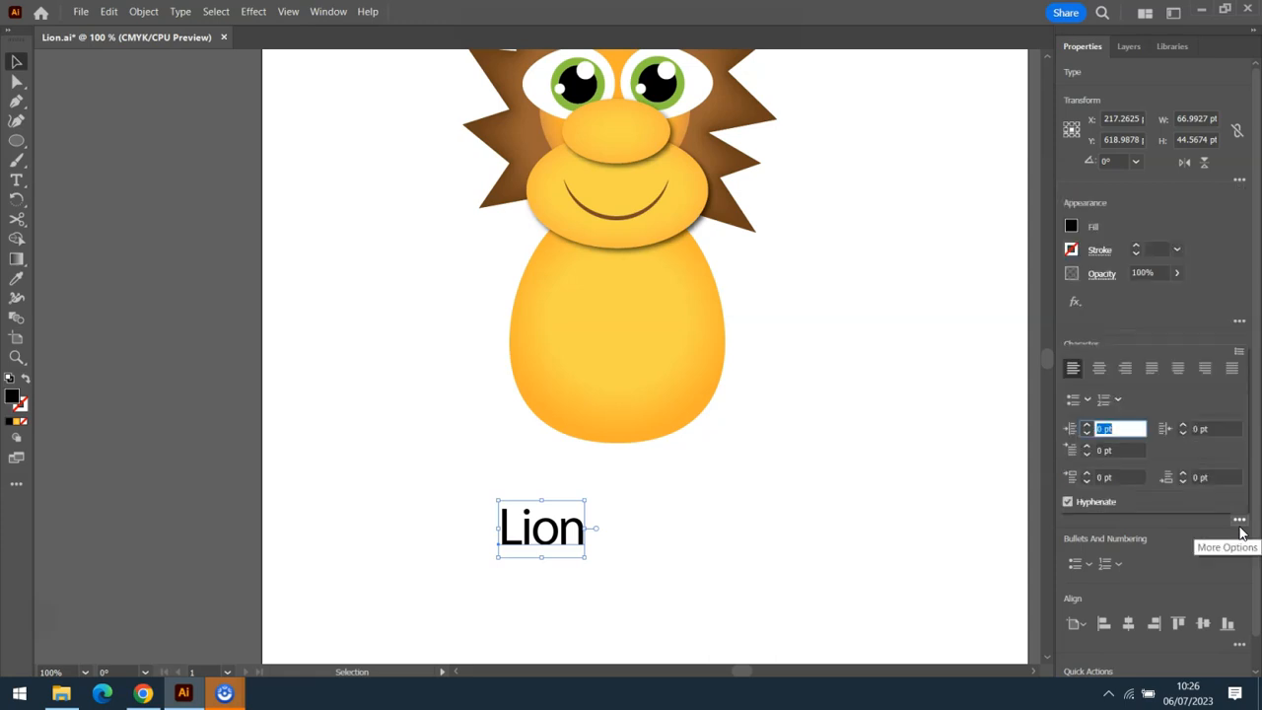
# Close the paragraph options and set the "Lion" text's font style to Bold Condensed
pyautogui.click(1241, 528)
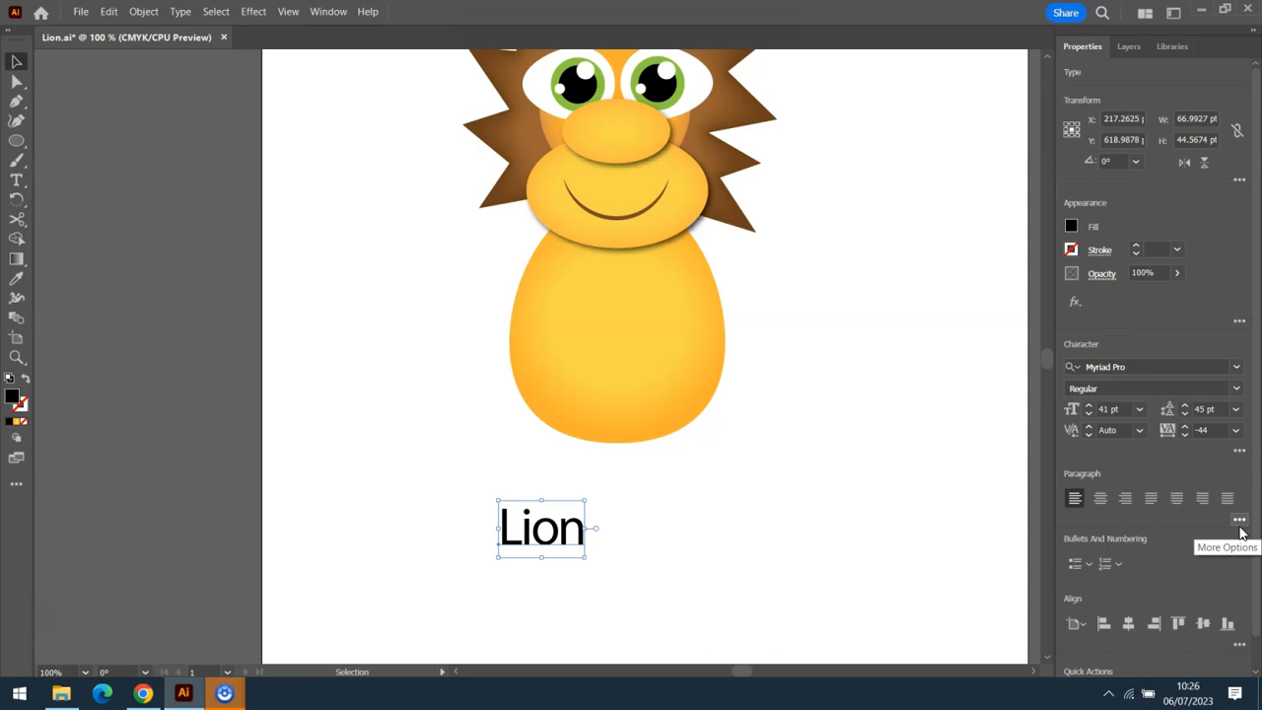
pyautogui.click(1238, 391)
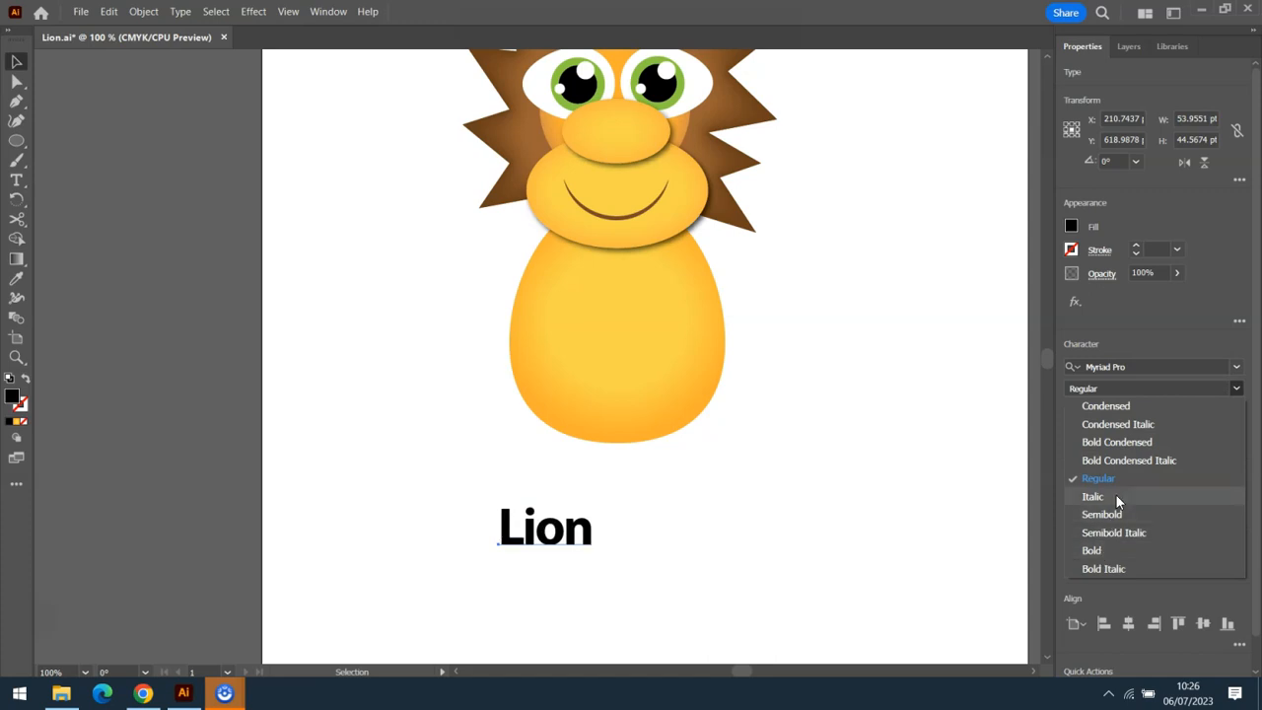
pyautogui.click(1120, 443)
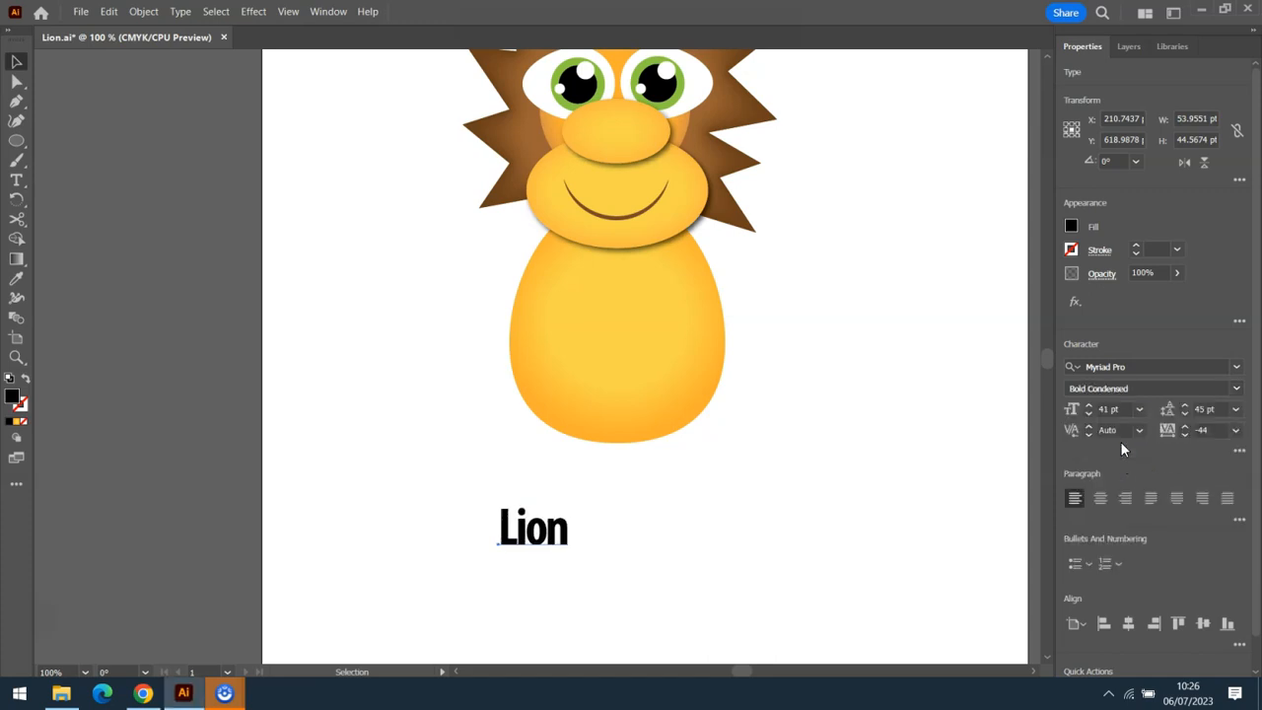
pyautogui.press('a')
pyautogui.hotkey('ctrl', '+')
pyautogui.hotkey('ctrl', '+')
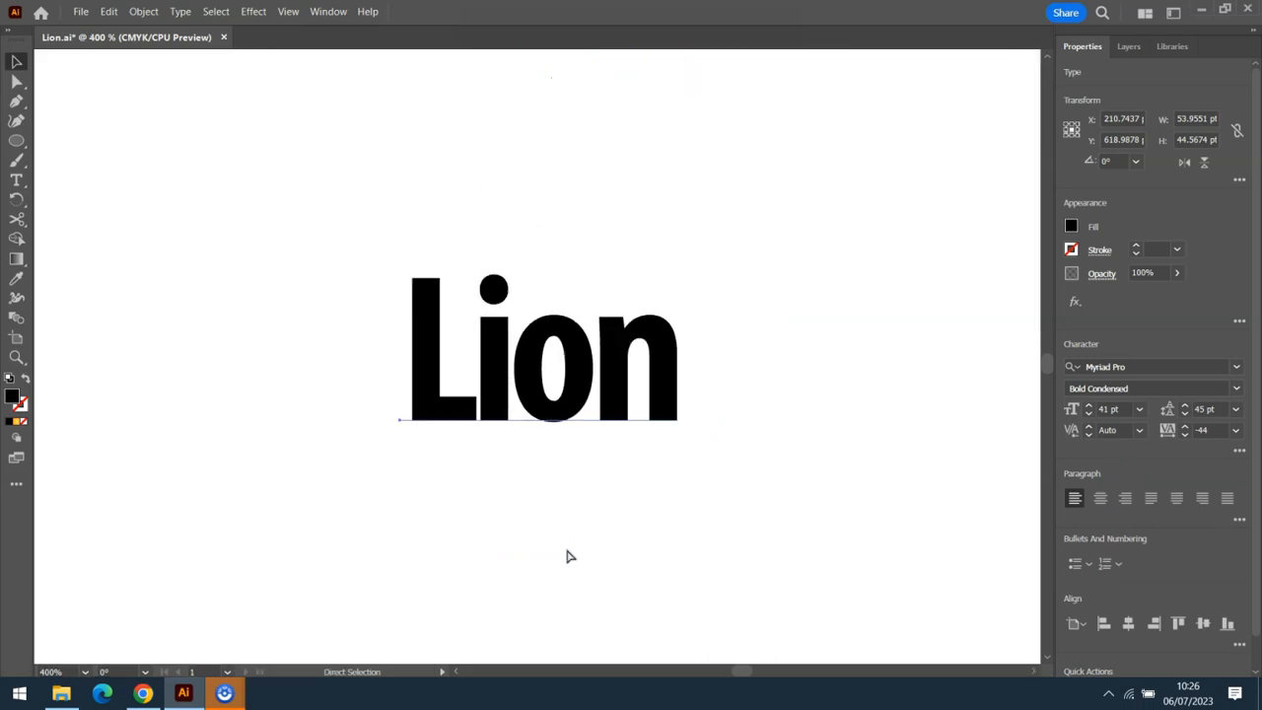
pyautogui.hotkey('ctrl', '+')
pyautogui.press('v')
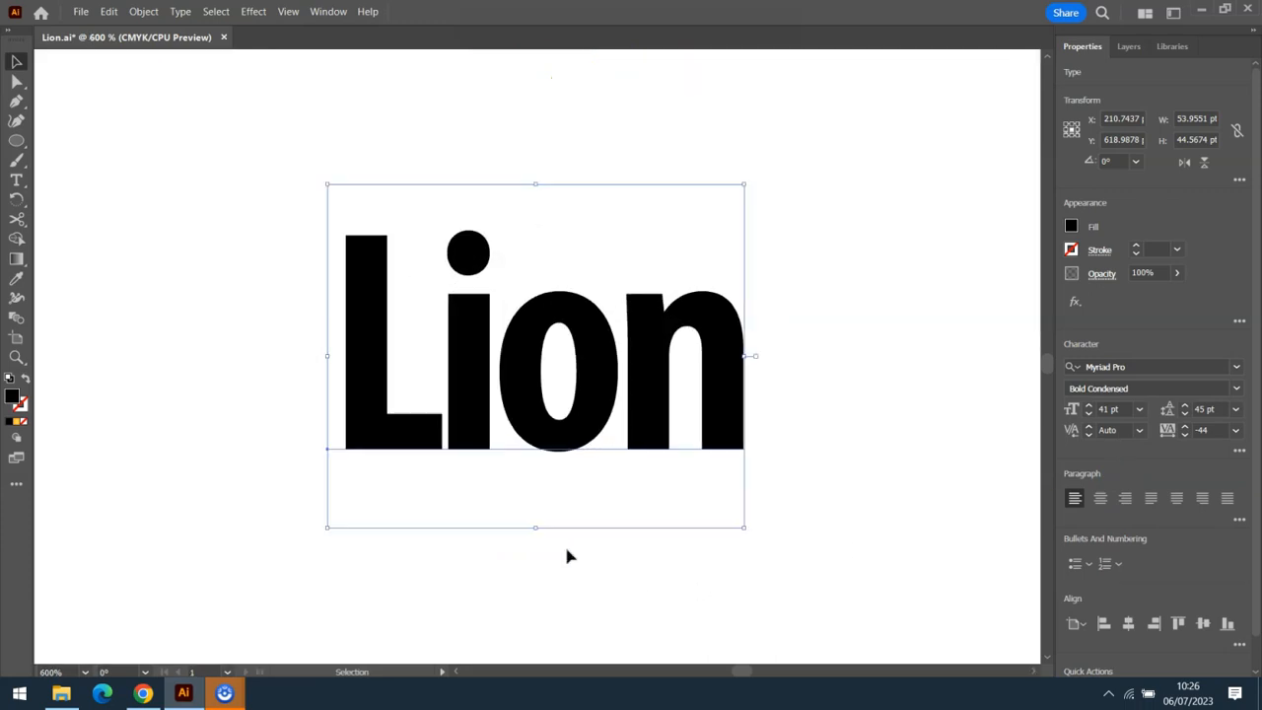
# Show the additional character options and try shifting the "Lion" text's baseline up and down, returning it to 0 pt
pyautogui.click(1240, 452)
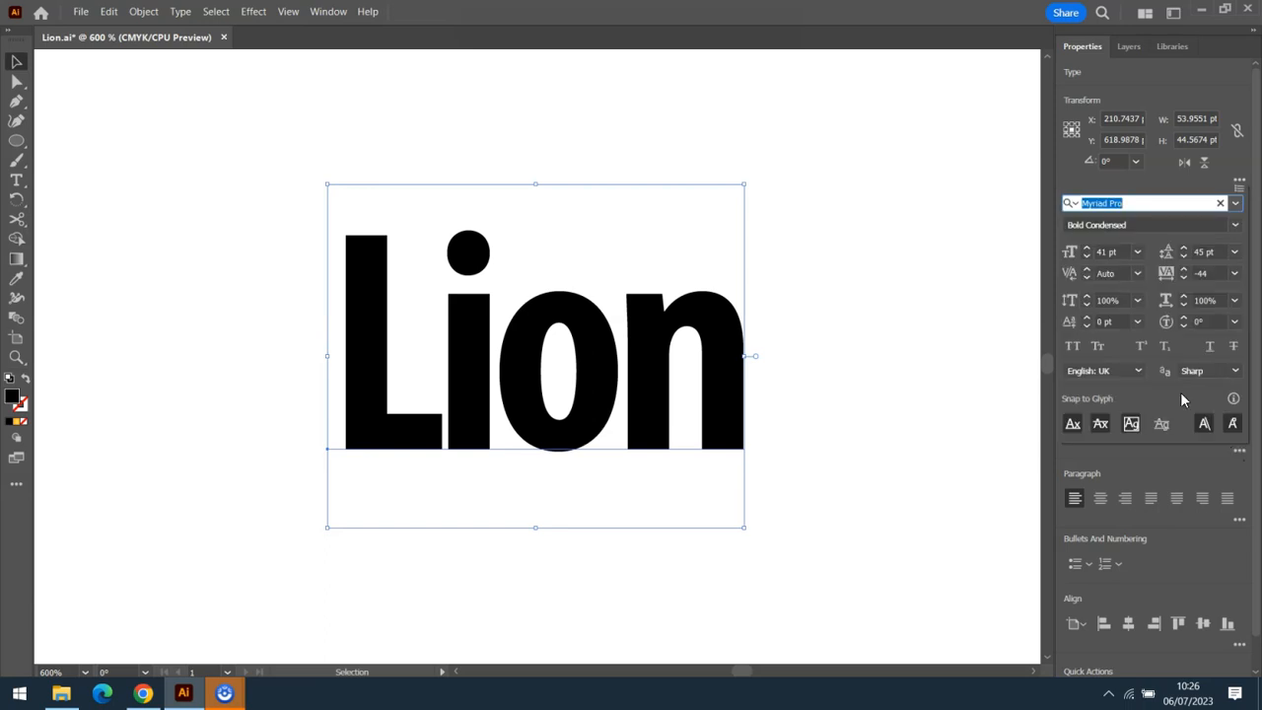
pyautogui.click(1088, 319)
pyautogui.click(1088, 318)
pyautogui.click(1085, 324)
pyautogui.click(1086, 324)
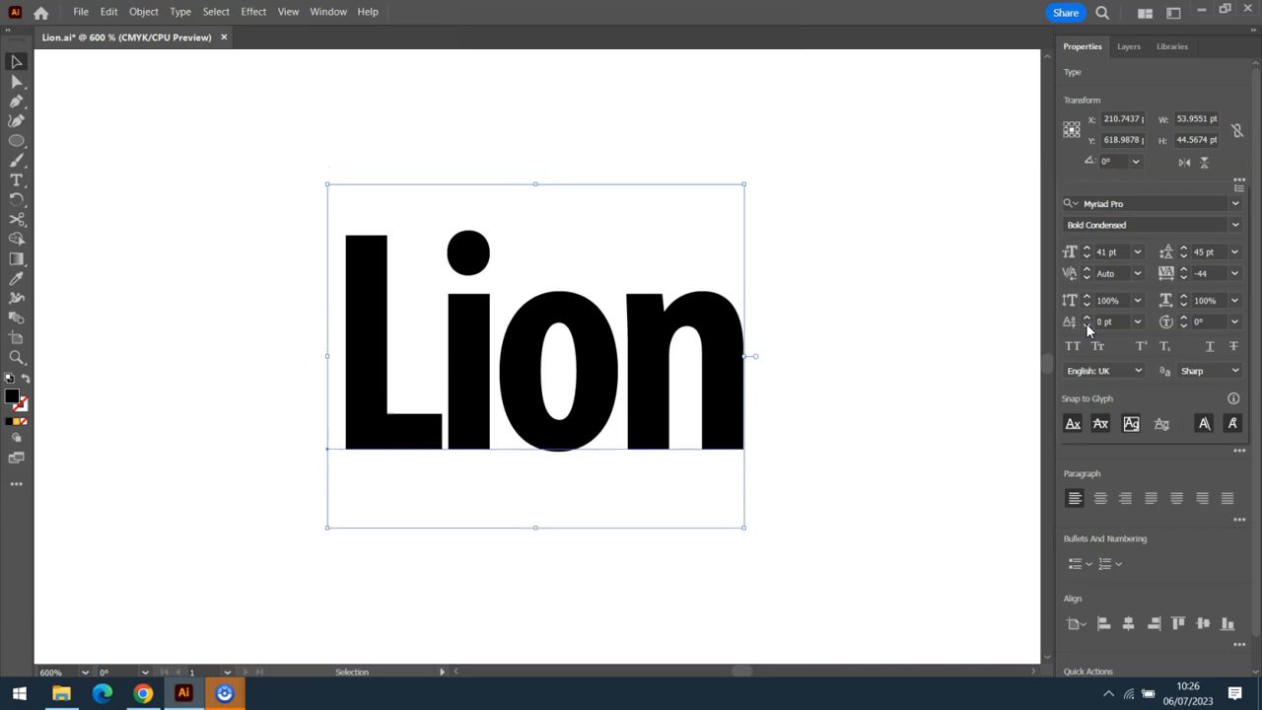
# Try shorter and taller vertical scaling on the "Lion" text, and return it to 100%
pyautogui.click(1088, 305)
pyautogui.click(1088, 304)
pyautogui.click(1089, 305)
pyautogui.click(1089, 305)
pyautogui.click(1088, 304)
pyautogui.click(1089, 305)
pyautogui.click(1088, 305)
pyautogui.click(1088, 304)
pyautogui.click(1089, 305)
pyautogui.click(1089, 305)
pyautogui.click(1089, 305)
pyautogui.click(1088, 304)
pyautogui.click(1089, 305)
pyautogui.click(1089, 305)
pyautogui.click(1089, 305)
pyautogui.click(1089, 304)
pyautogui.click(1089, 300)
pyautogui.click(1089, 300)
pyautogui.click(1089, 300)
pyautogui.click(1089, 299)
pyautogui.click(1088, 300)
pyautogui.click(1089, 300)
pyautogui.click(1089, 300)
pyautogui.click(1089, 300)
pyautogui.click(1089, 300)
pyautogui.click(1089, 300)
pyautogui.click(1088, 300)
pyautogui.click(1089, 300)
pyautogui.click(1089, 300)
pyautogui.click(1089, 300)
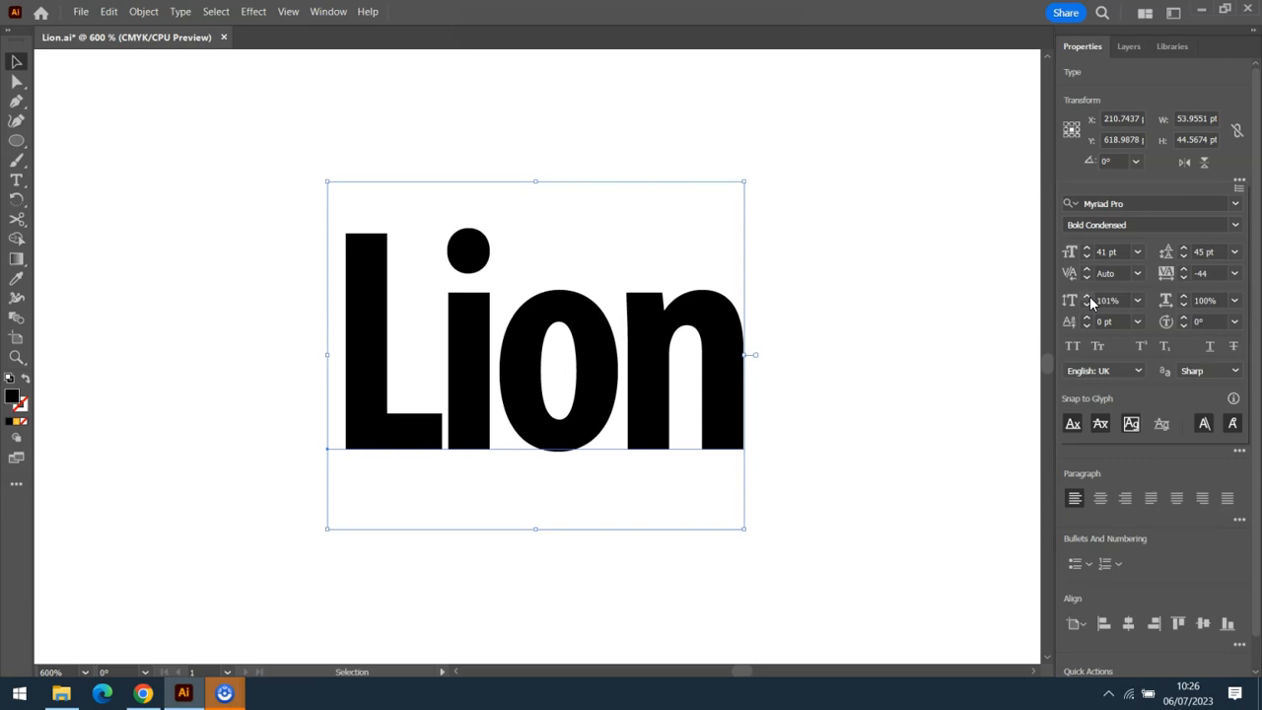
pyautogui.click(1088, 304)
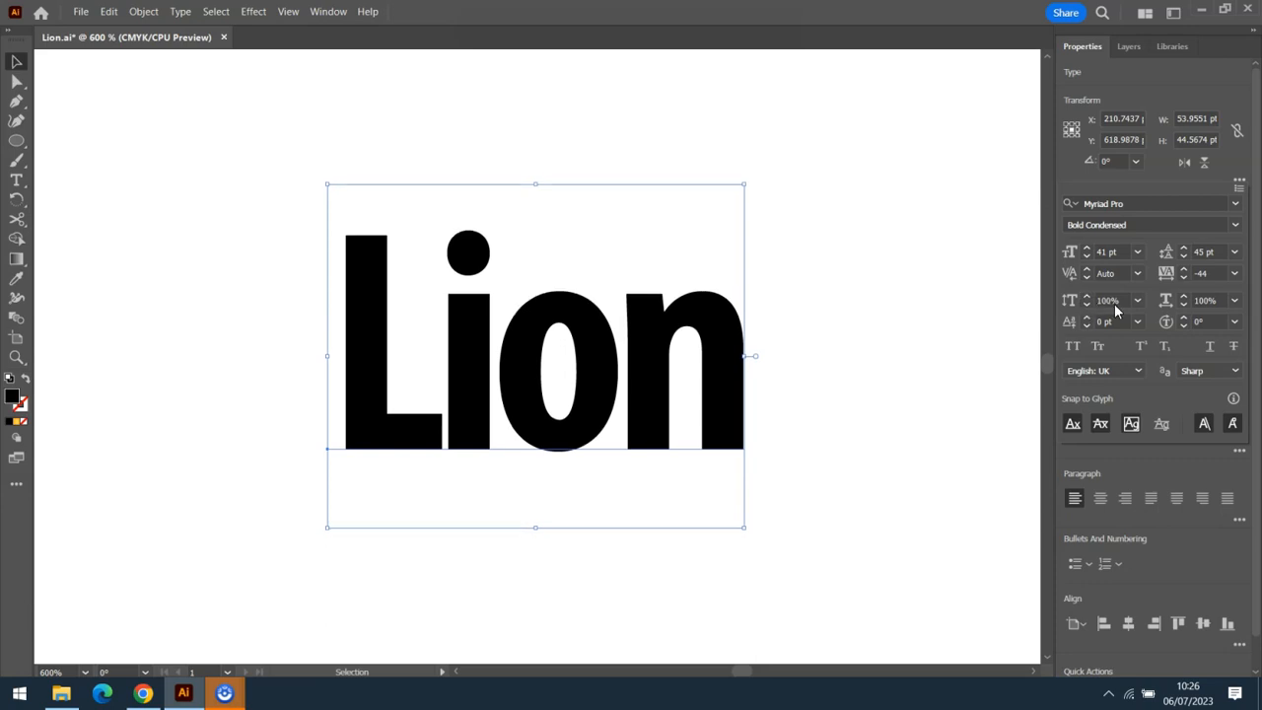
# Try narrower and wider horizontal scaling on the "Lion" text, and return it to 100%
pyautogui.click(1185, 305)
pyautogui.click(1186, 306)
pyautogui.click(1186, 306)
pyautogui.click(1186, 305)
pyautogui.click(1184, 295)
pyautogui.click(1184, 296)
pyautogui.click(1184, 296)
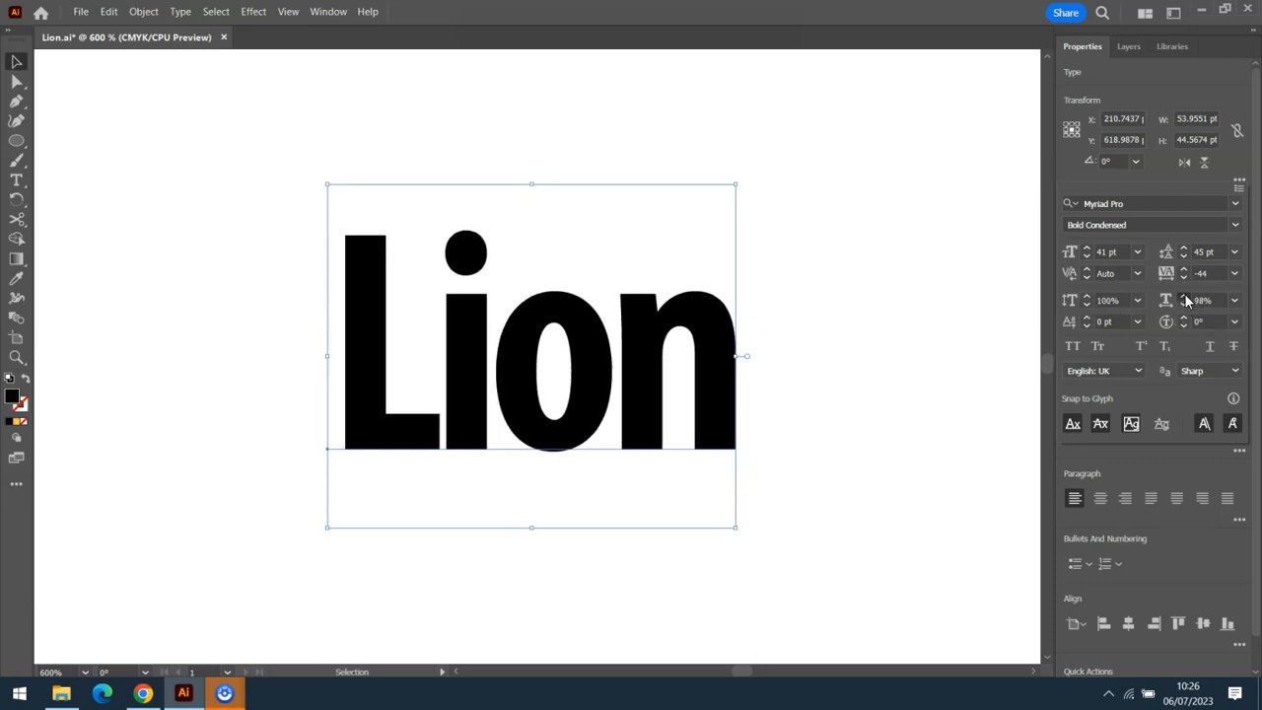
pyautogui.click(1184, 296)
pyautogui.click(1185, 296)
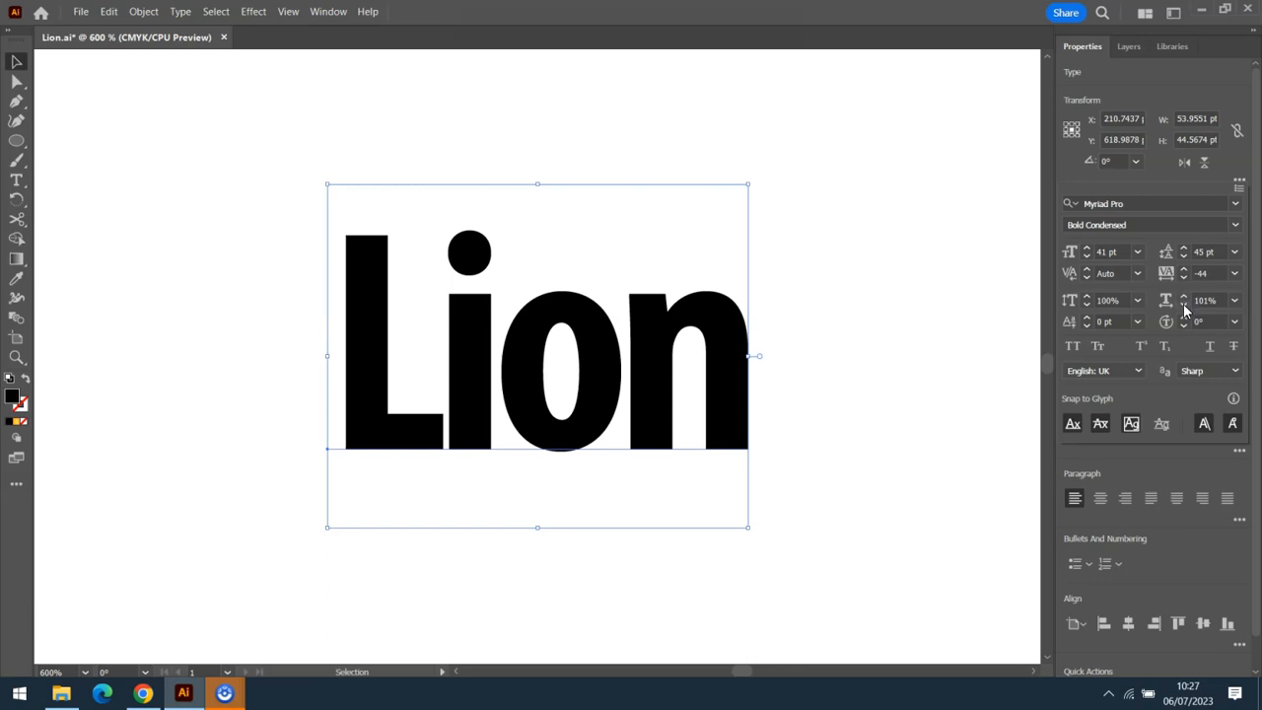
pyautogui.click(1185, 305)
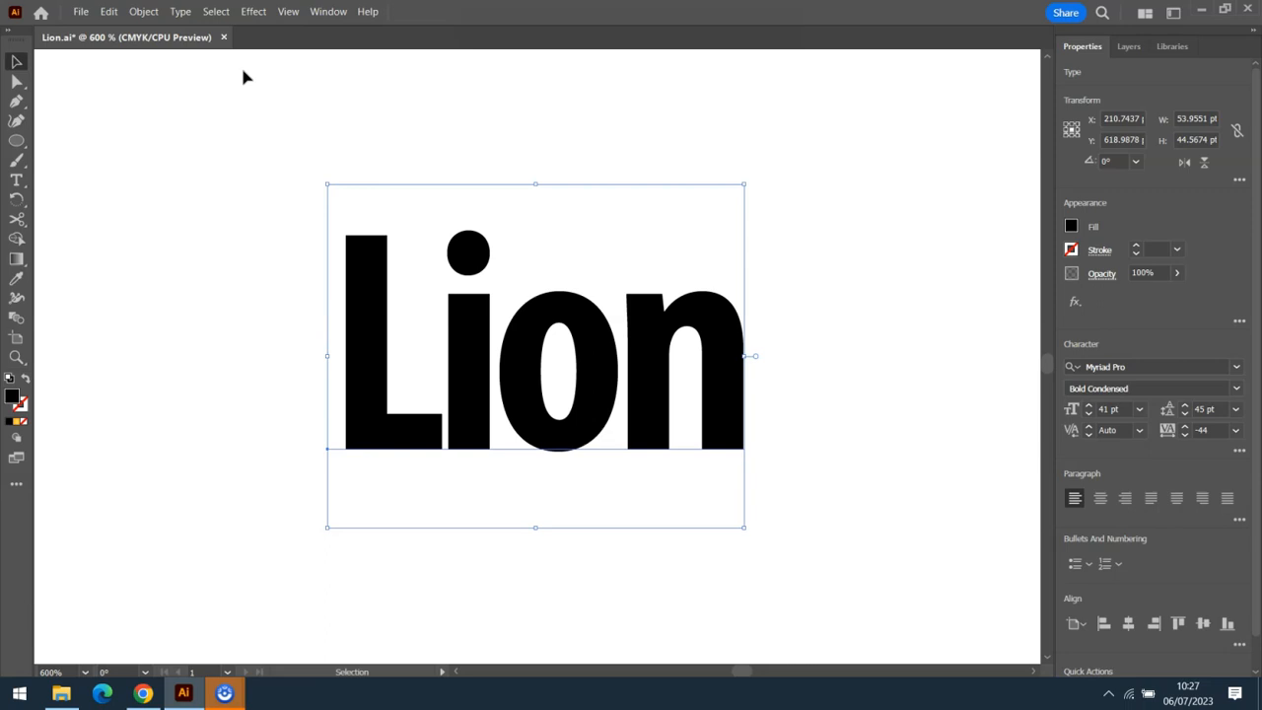
# Convert the "Lion" text to outlines and ungroup it into separate letter shapes
pyautogui.click(182, 13)
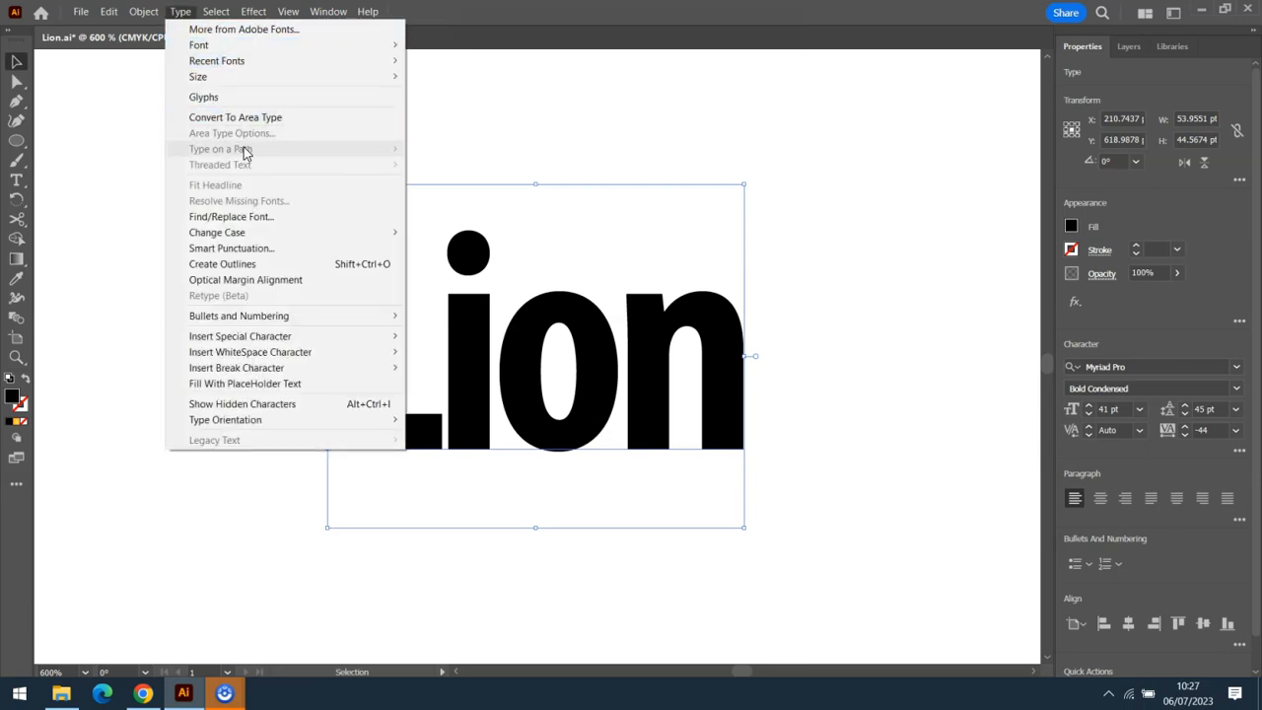
pyautogui.click(266, 266)
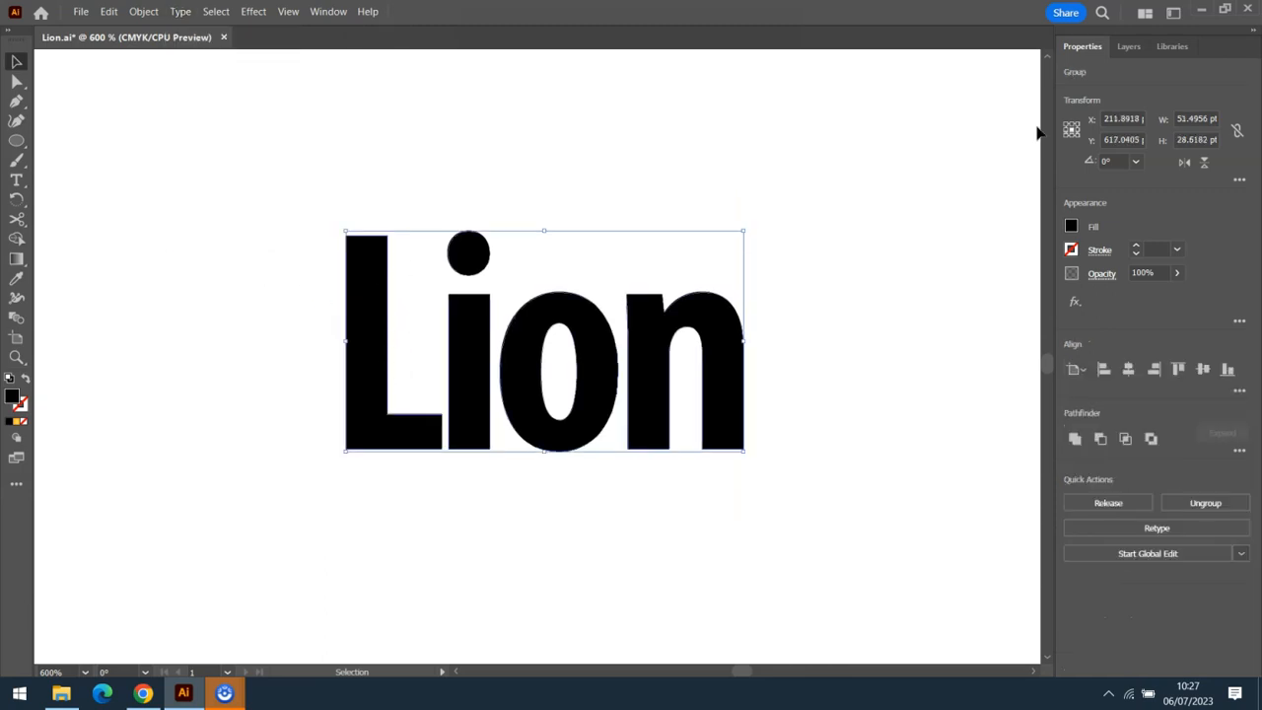
pyautogui.click(1130, 46)
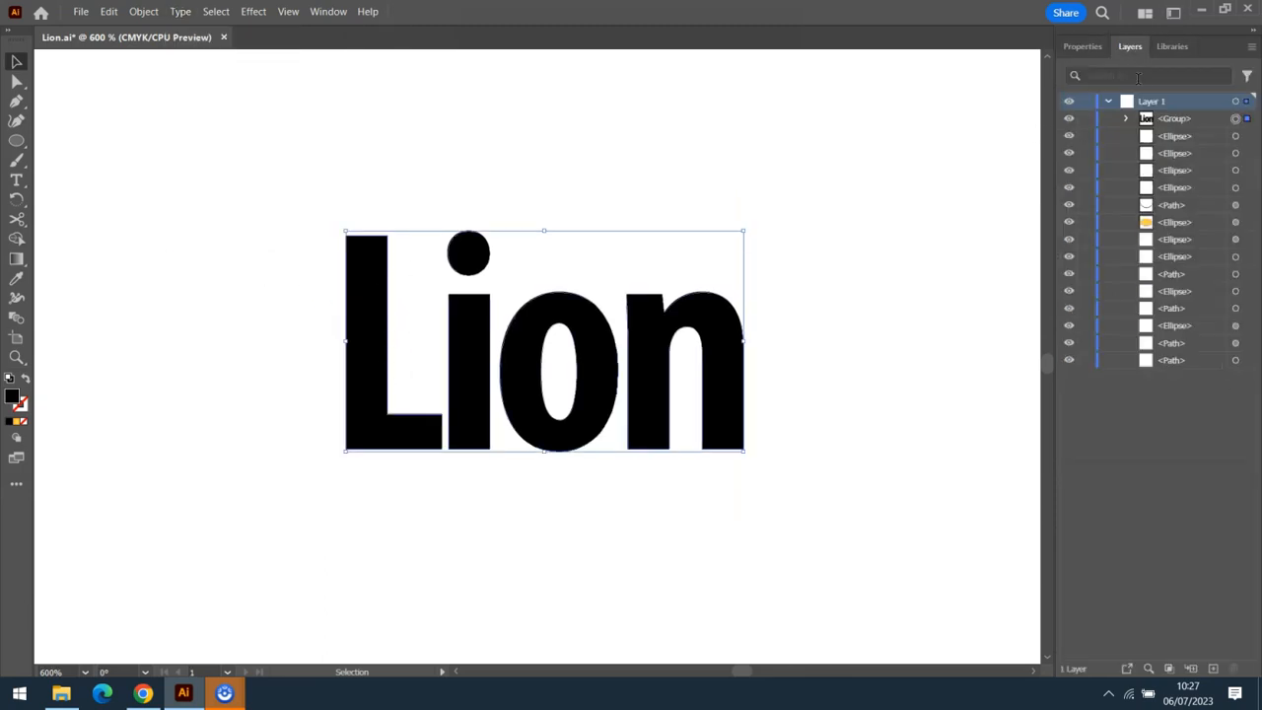
pyautogui.click(1165, 116)
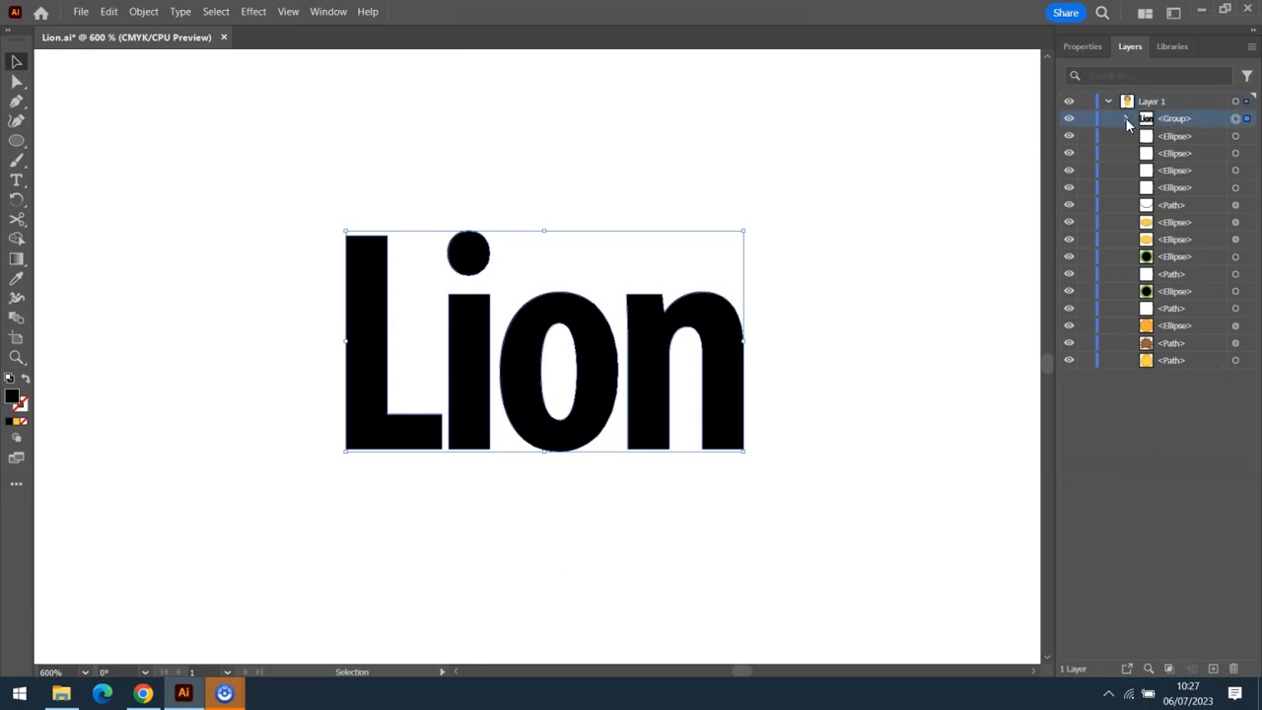
pyautogui.click(1125, 119)
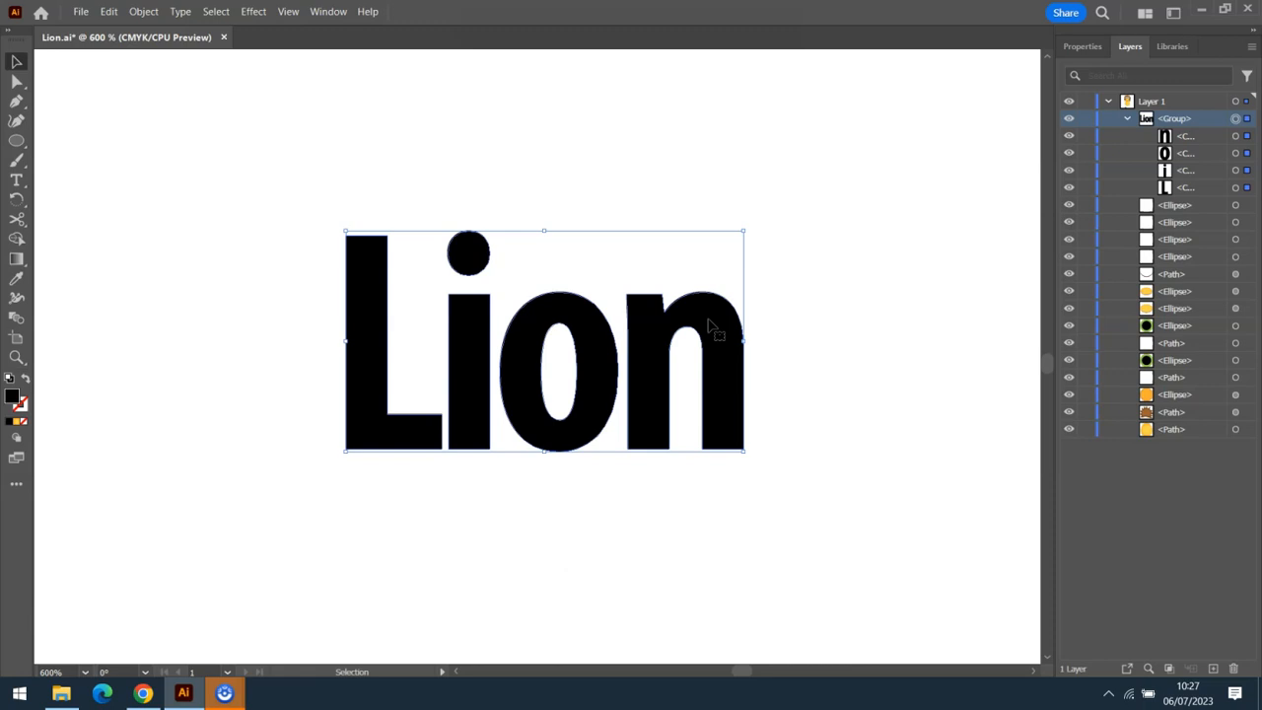
pyautogui.hotkey('ctrl', 'shift', 'g')
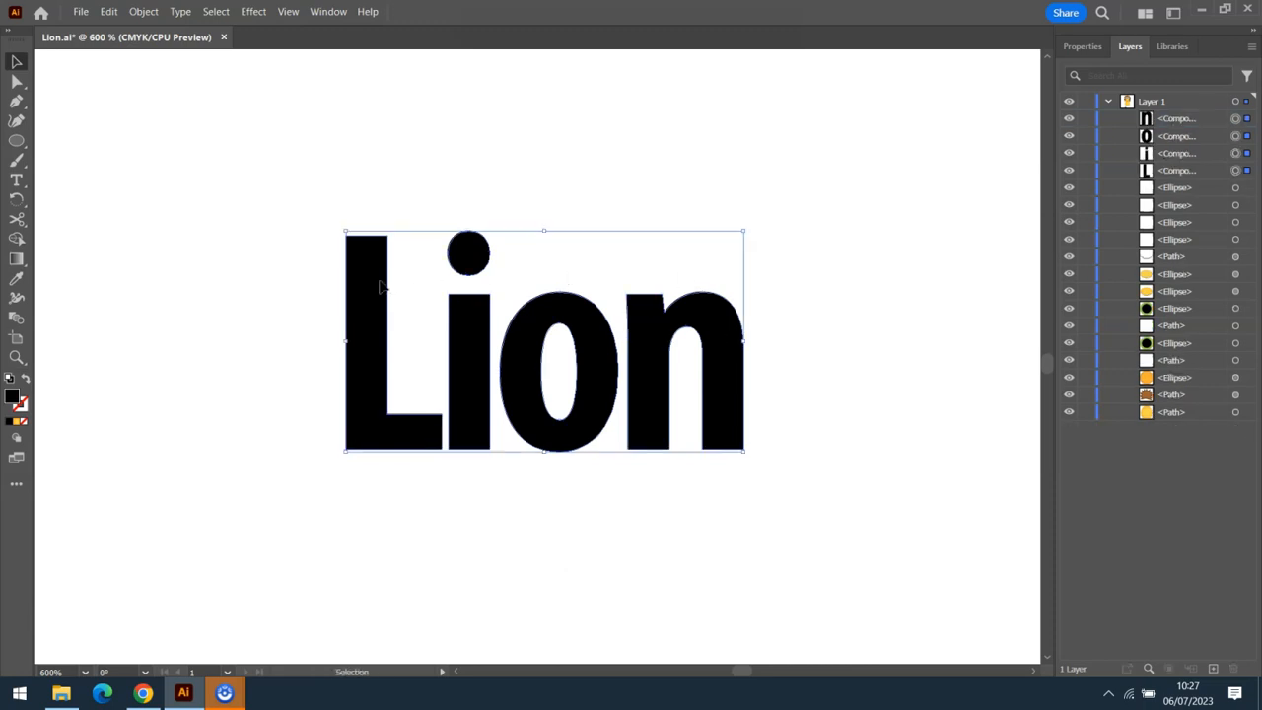
pyautogui.click(302, 284)
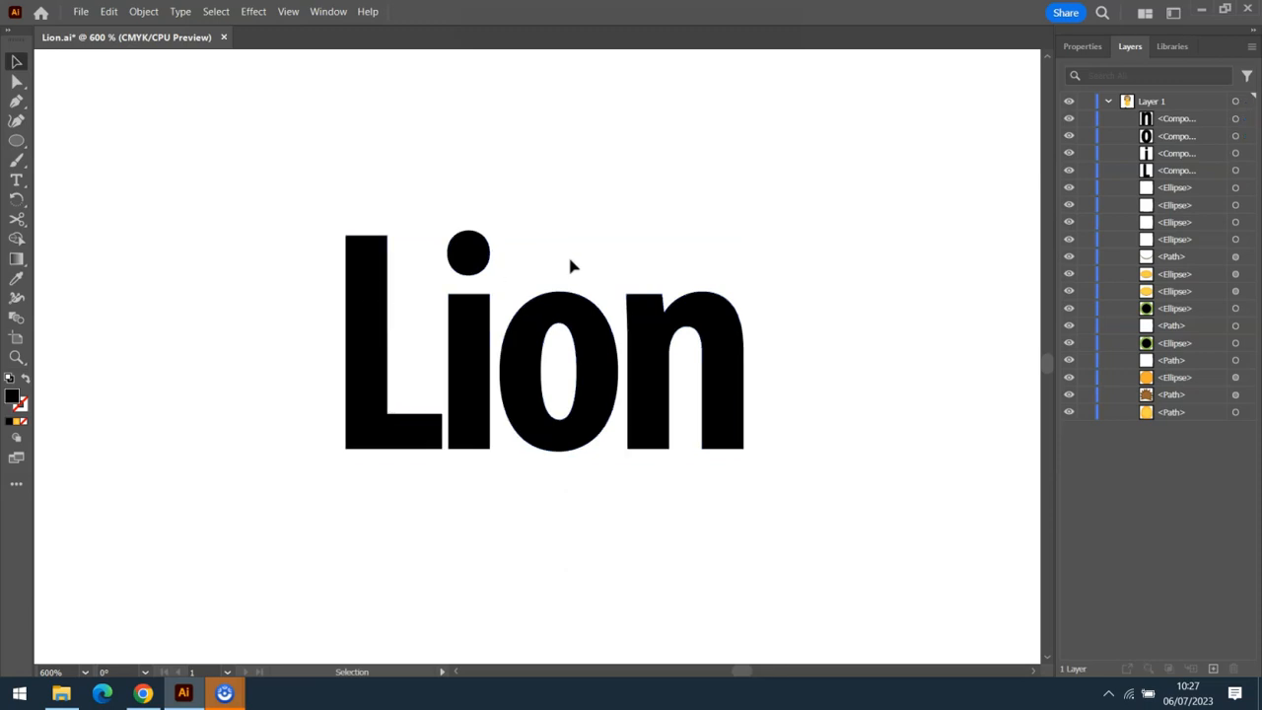
# Reshape the letter L by moving its upper corner points and lower-left corner outward and the top of its foot slightly up
pyautogui.click(380, 309)
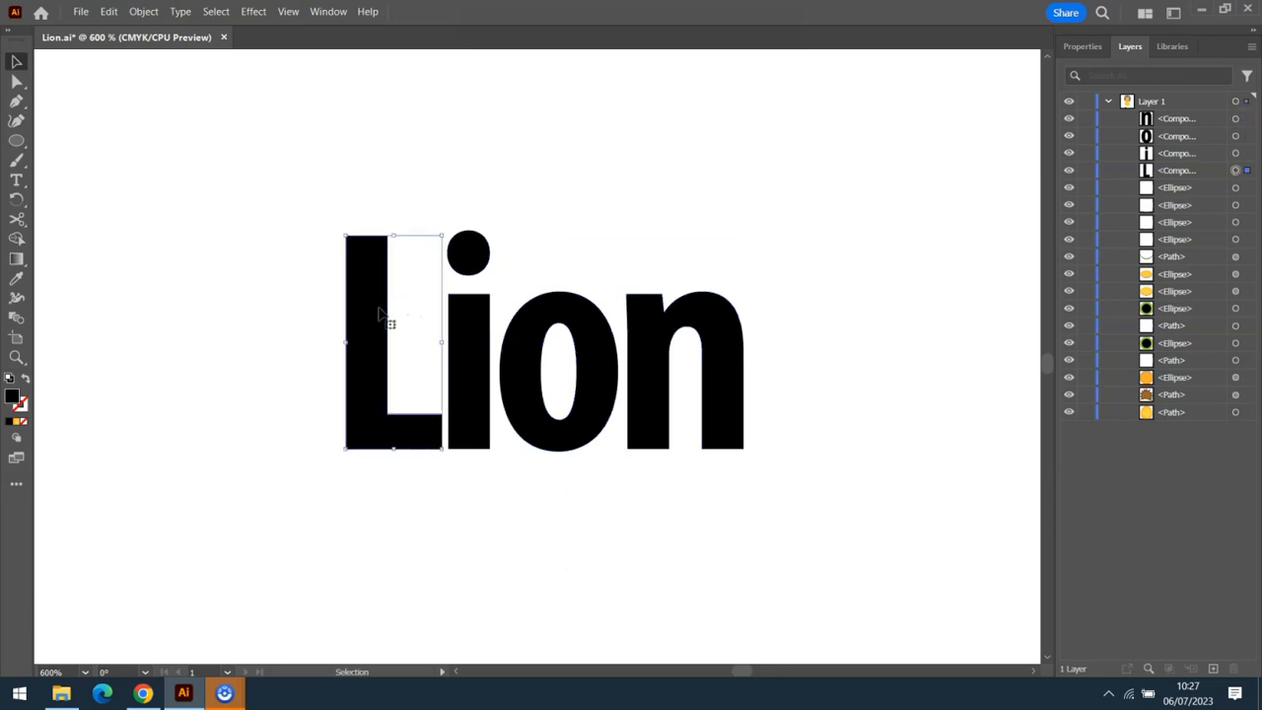
pyautogui.click(16, 87)
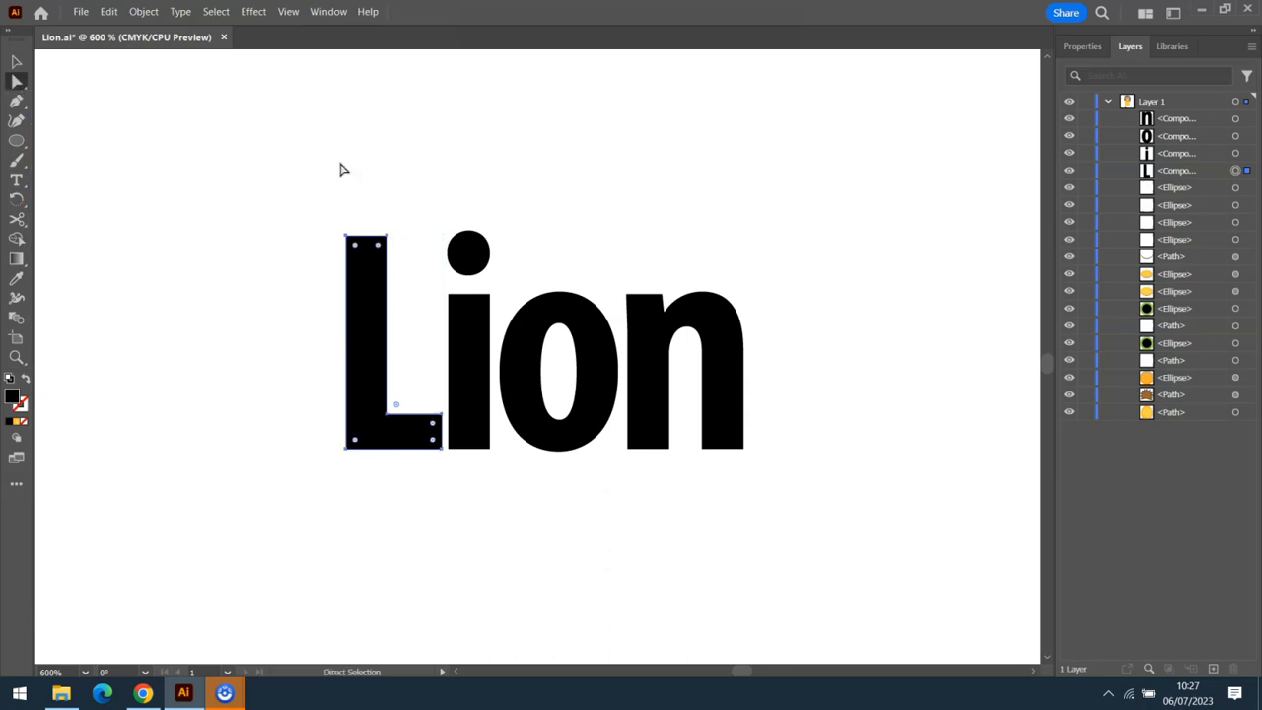
pyautogui.moveTo(350, 242); pyautogui.dragTo(400, 240)
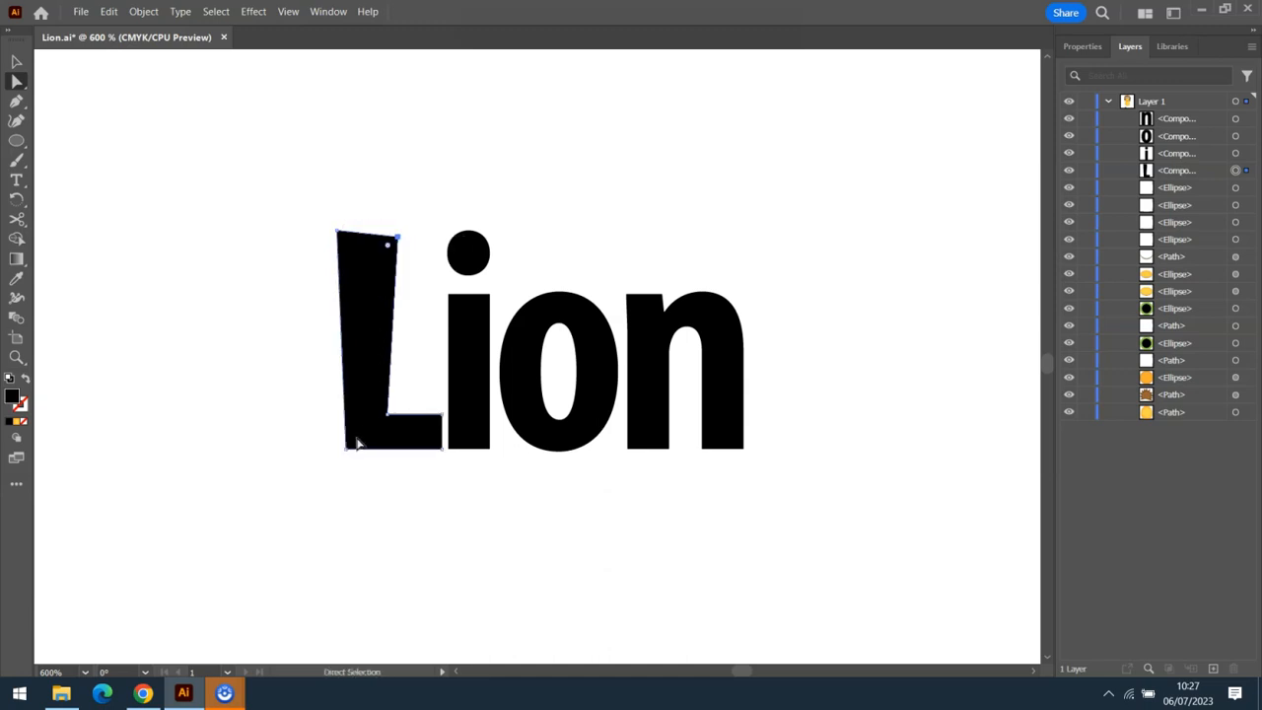
pyautogui.moveTo(347, 452); pyautogui.dragTo(336, 457)
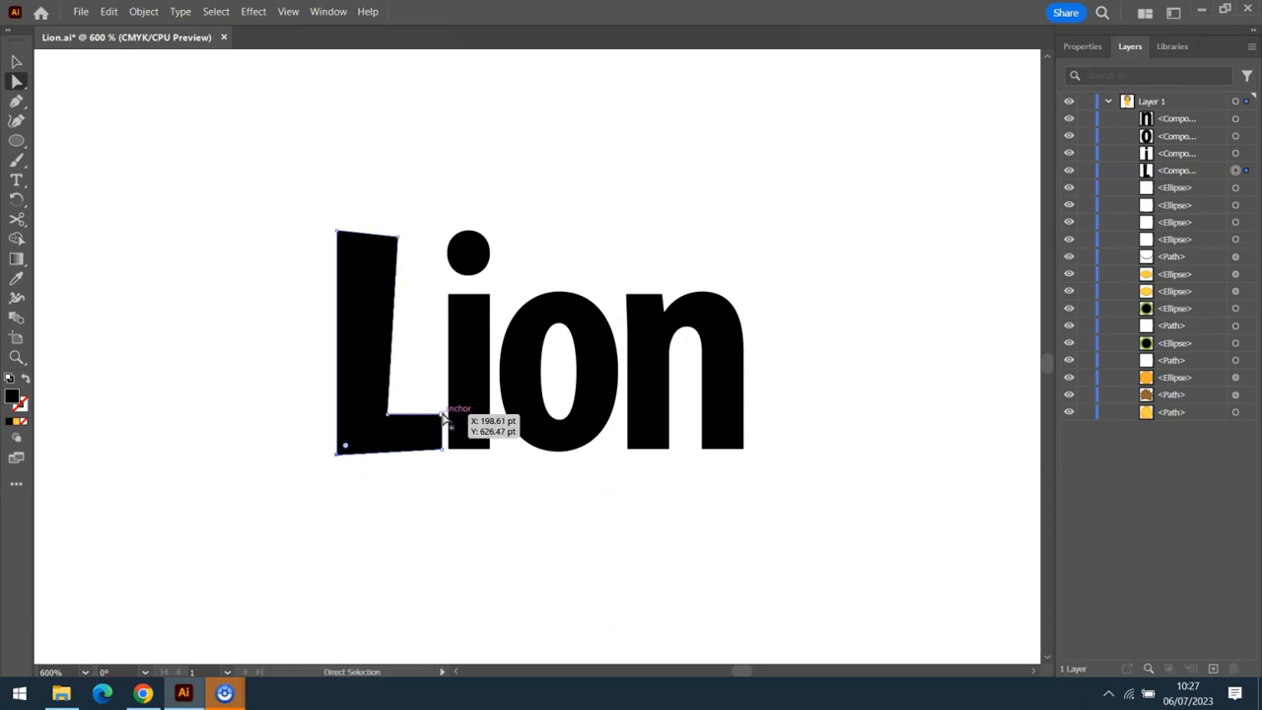
pyautogui.moveTo(443, 415); pyautogui.dragTo(442, 412)
# Shorten the hole of the letter o by moving its top anchor point down and its bottom anchor point up
pyautogui.click(479, 363)
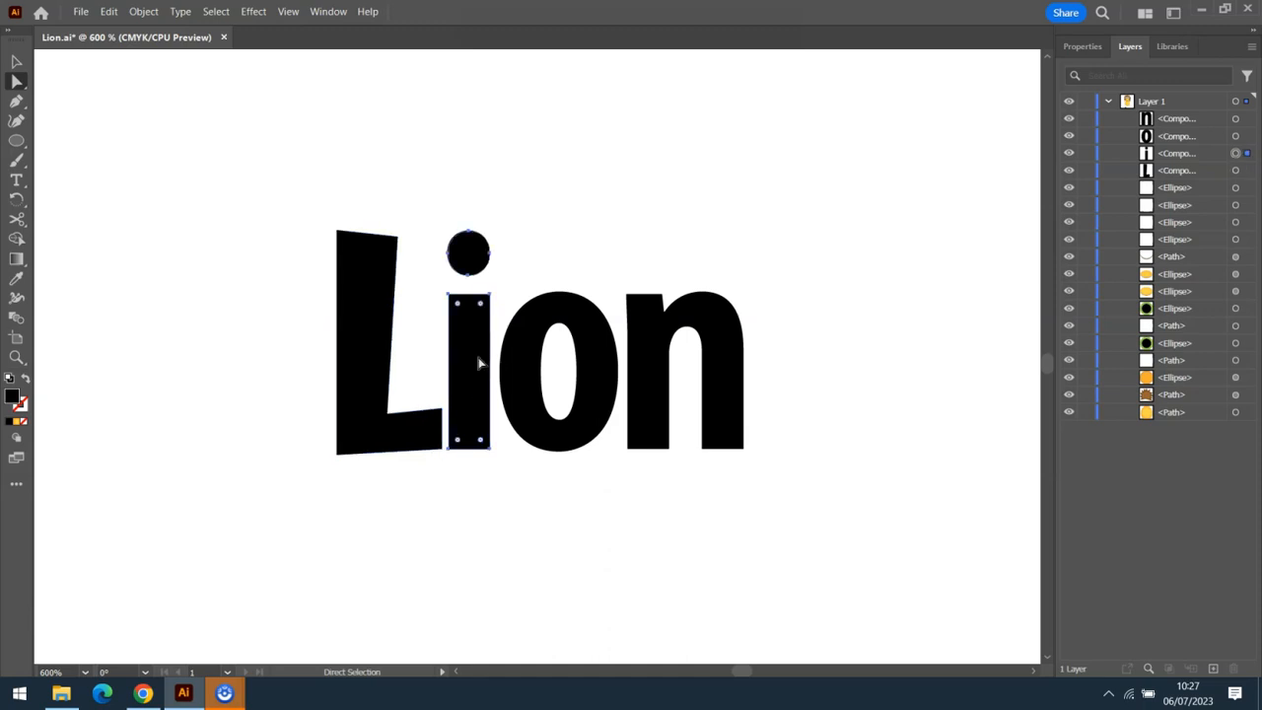
pyautogui.click(540, 361)
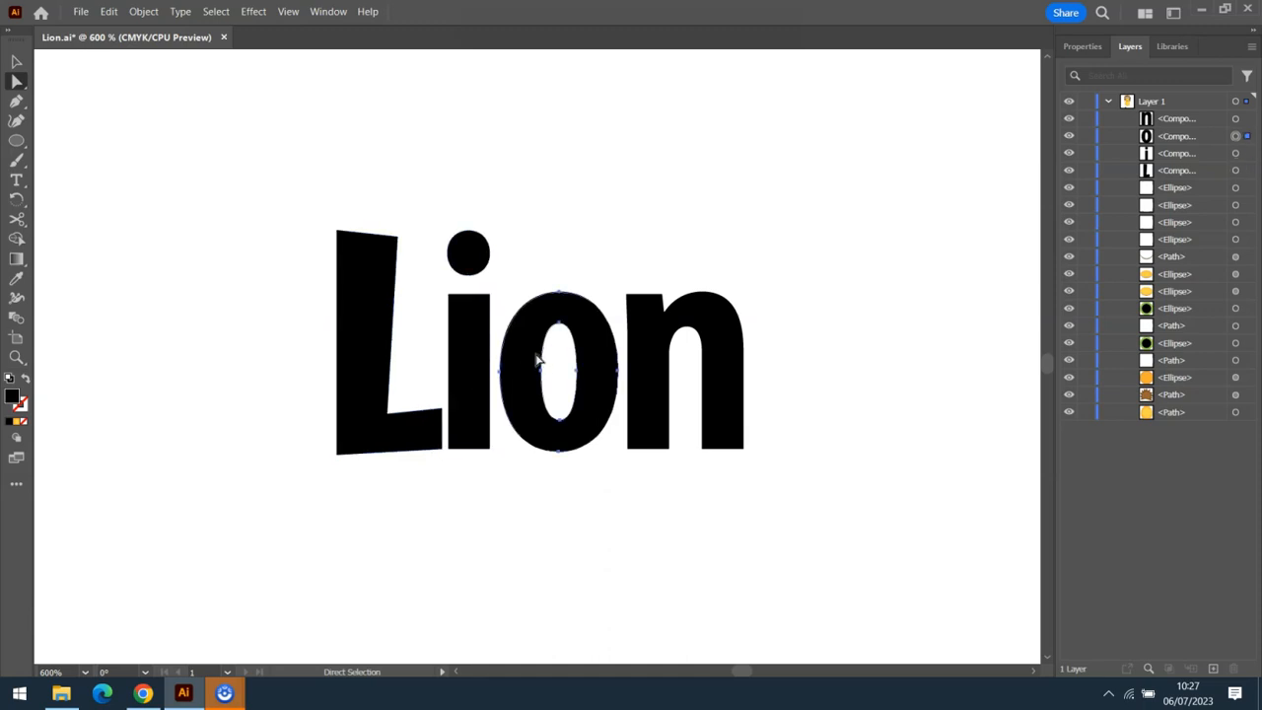
pyautogui.moveTo(558, 323); pyautogui.dragTo(560, 411)
pyautogui.click(559, 421)
# Try rounding the corners of the letter n, and undo the rounding
pyautogui.click(641, 328)
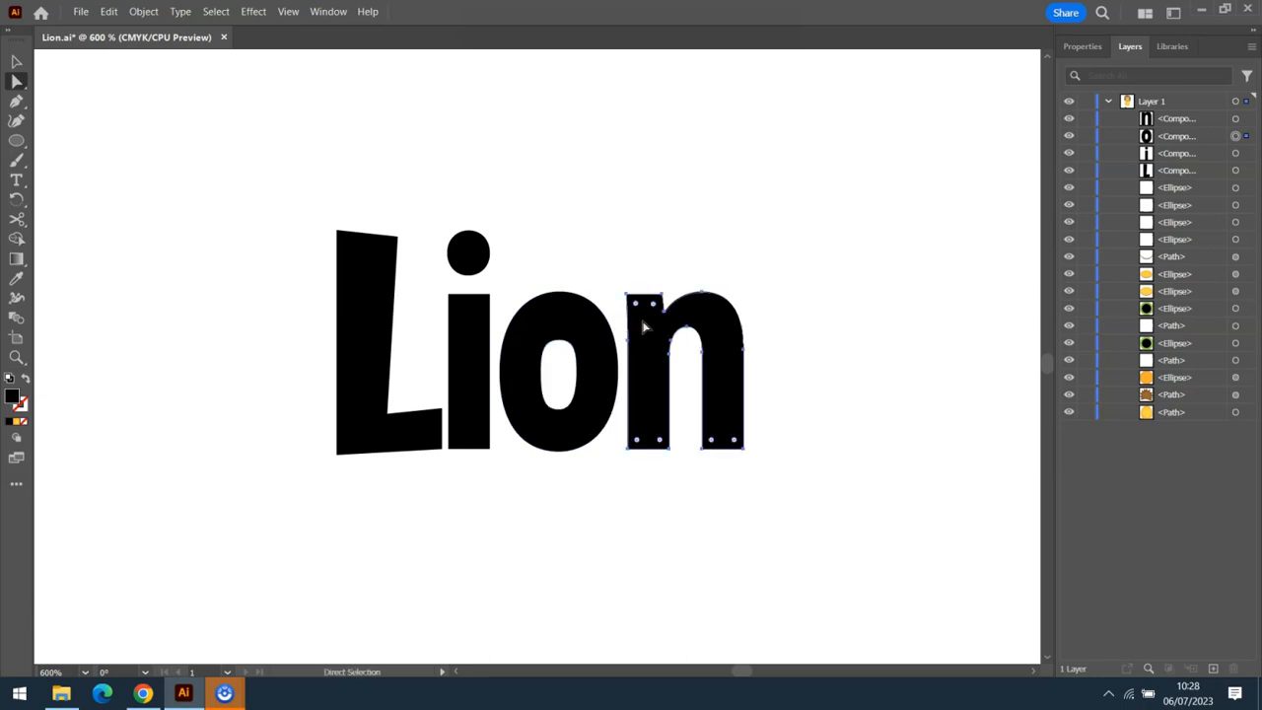
pyautogui.hotkey('ctrl', '=')
pyautogui.hotkey('ctrl', '=')
pyautogui.hotkey('ctrl', '=')
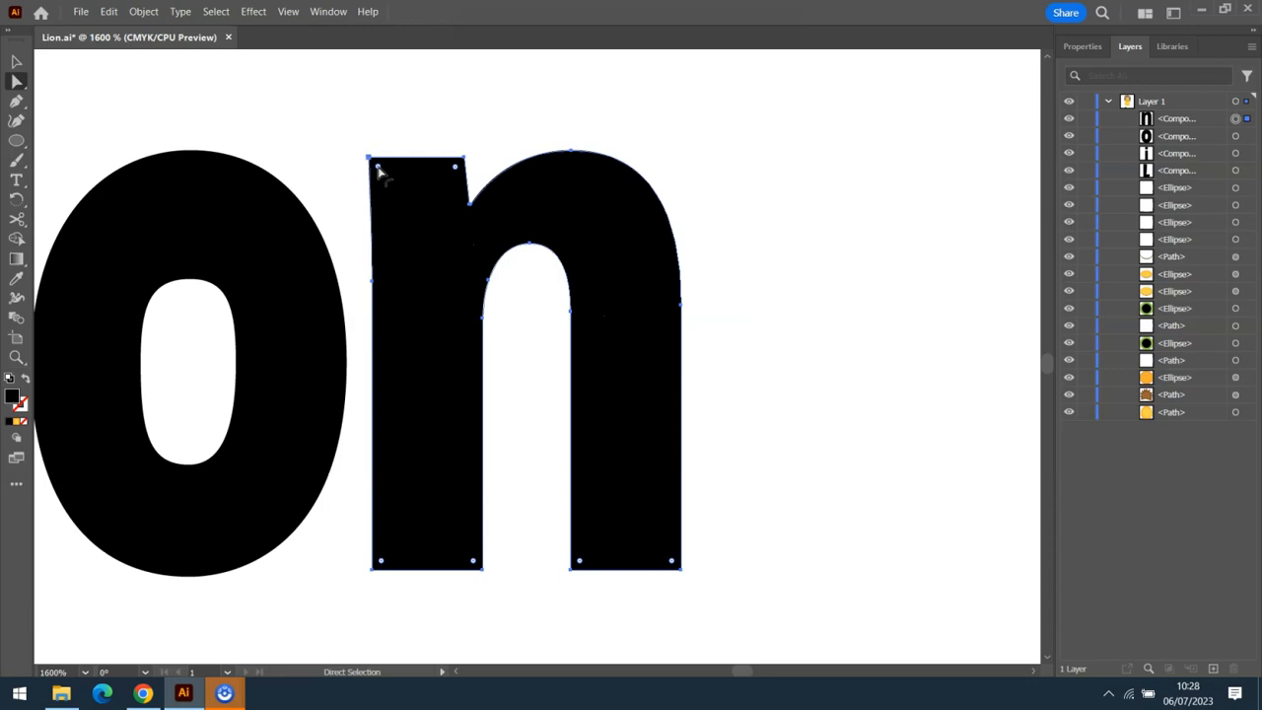
pyautogui.moveTo(377, 170); pyautogui.dragTo(416, 195)
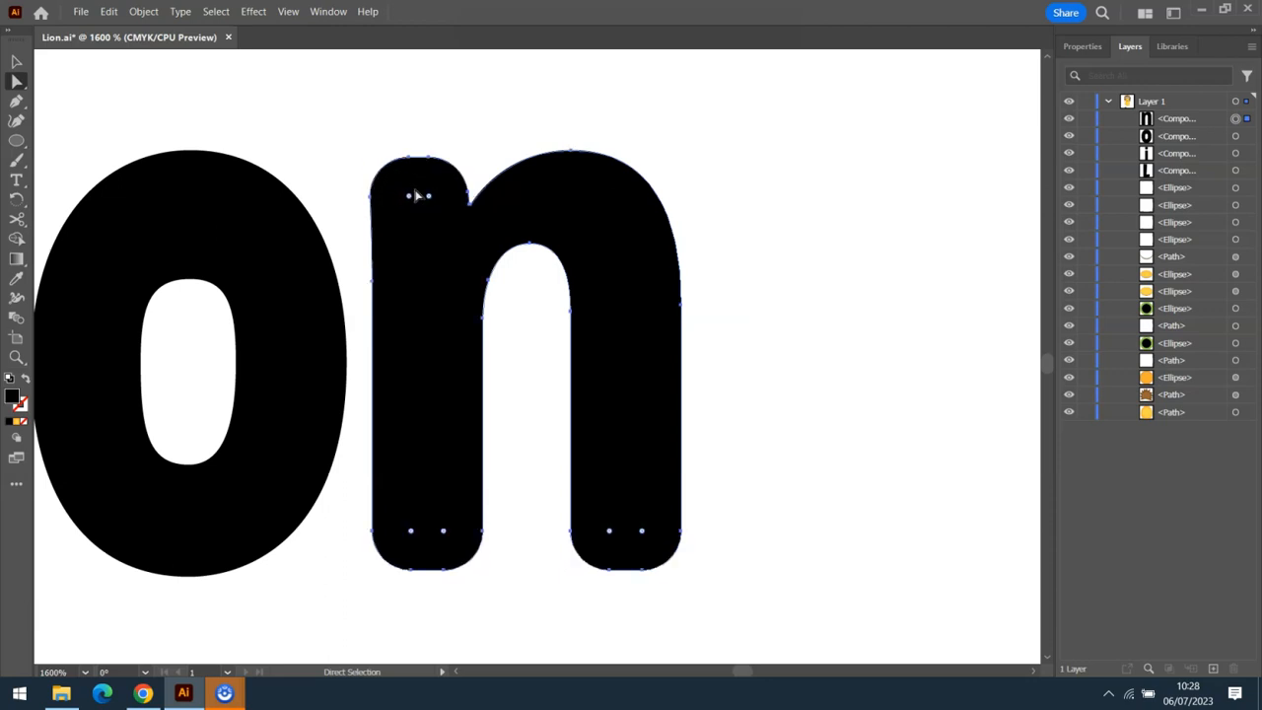
pyautogui.hotkey('ctrl', 'z')
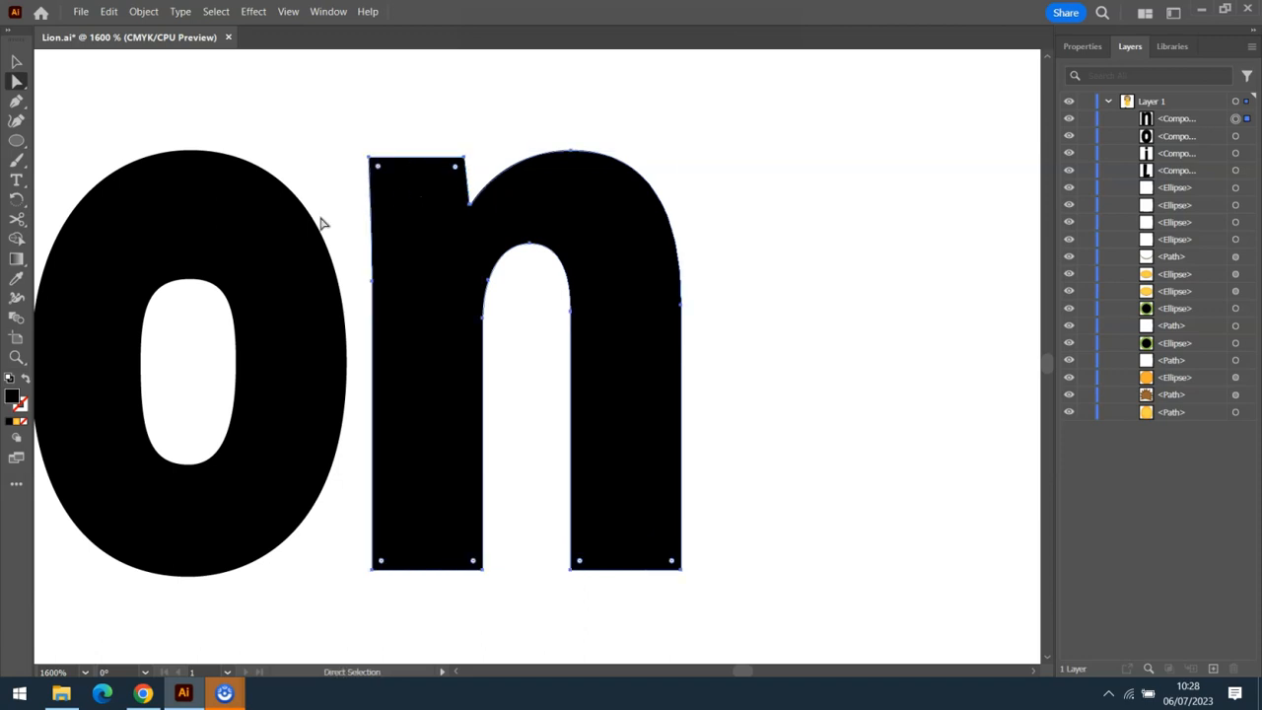
# Stagger the letters by moving the i slightly up, the o slightly down and the n slightly up, and clear the selection
pyautogui.press('v')
pyautogui.hotkey('ctrl', '-')
pyautogui.press('a')
pyautogui.click(260, 370)
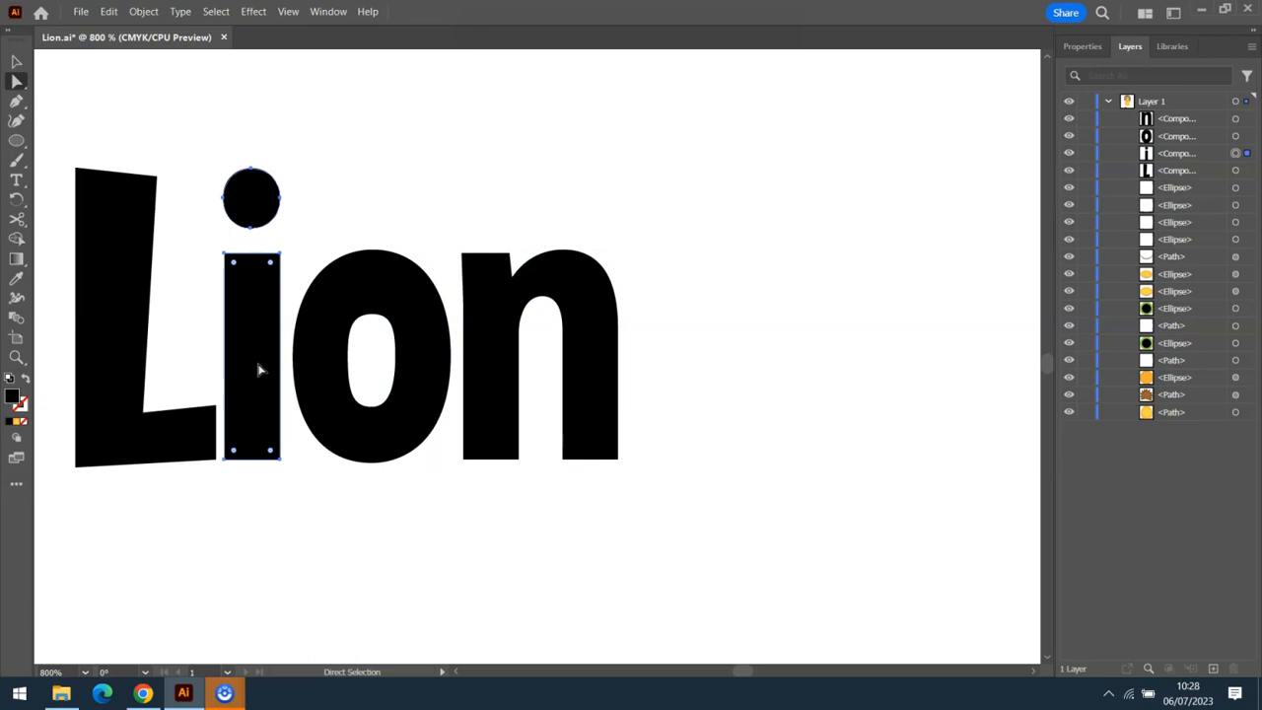
pyautogui.click(17, 63)
pyautogui.moveTo(237, 286); pyautogui.dragTo(237, 265)
pyautogui.moveTo(313, 311); pyautogui.dragTo(312, 334)
pyautogui.moveTo(480, 309); pyautogui.dragTo(474, 288)
pyautogui.press('a')
pyautogui.hotkey('ctrl', '-')
pyautogui.hotkey('ctrl', '-')
pyautogui.hotkey('ctrl', '-')
pyautogui.hotkey('ctrl', '-')
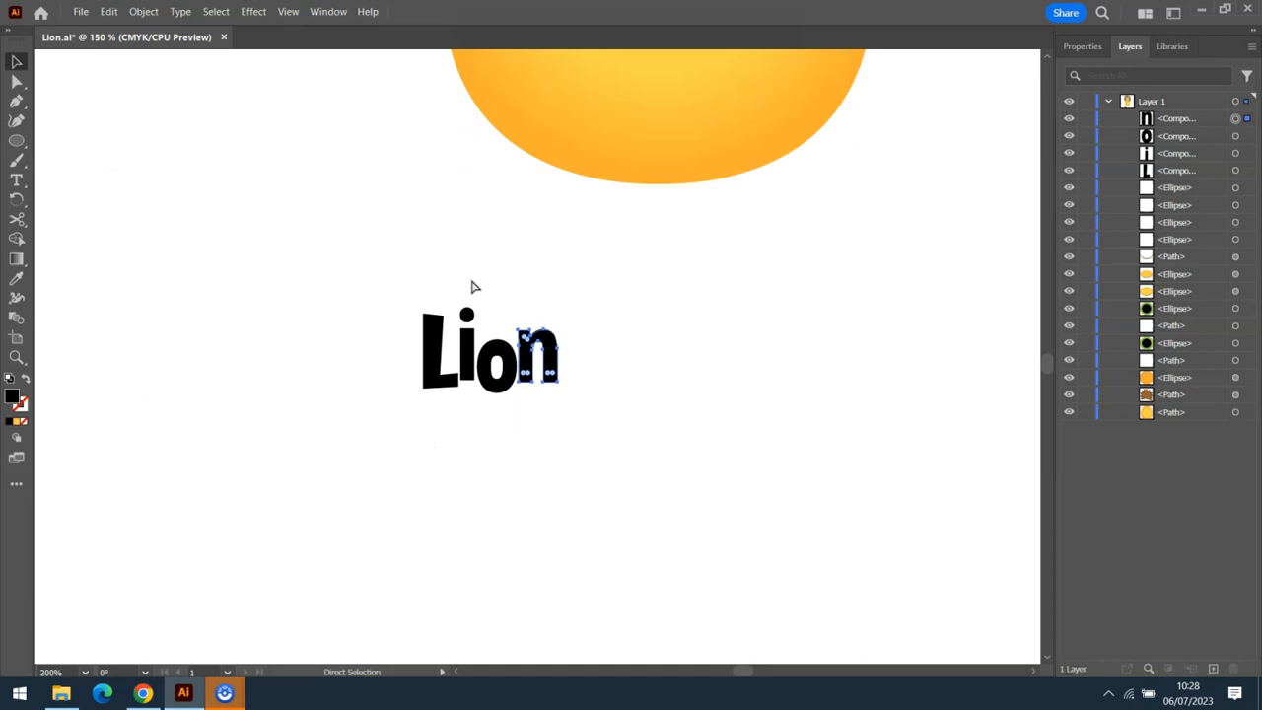
pyautogui.hotkey('ctrl', '-')
pyautogui.hotkey('ctrl', '-')
pyautogui.press('v')
pyautogui.click(720, 377)
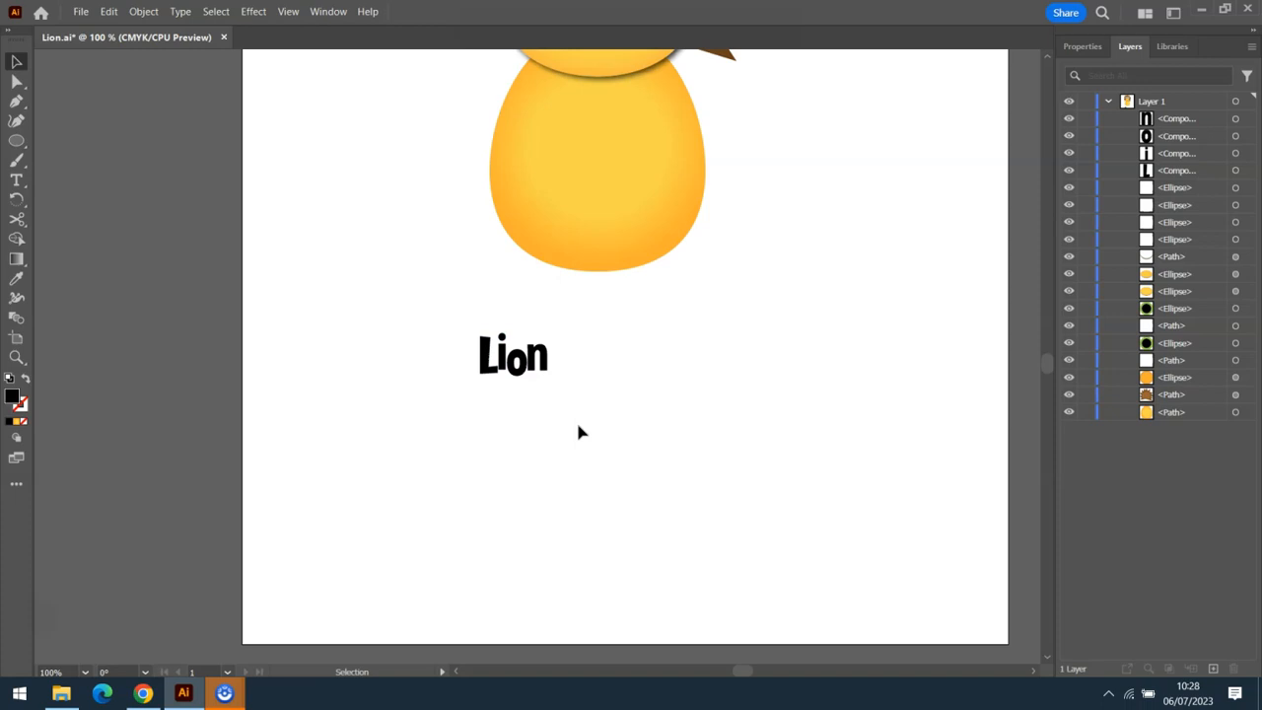
pyautogui.click(225, 693)
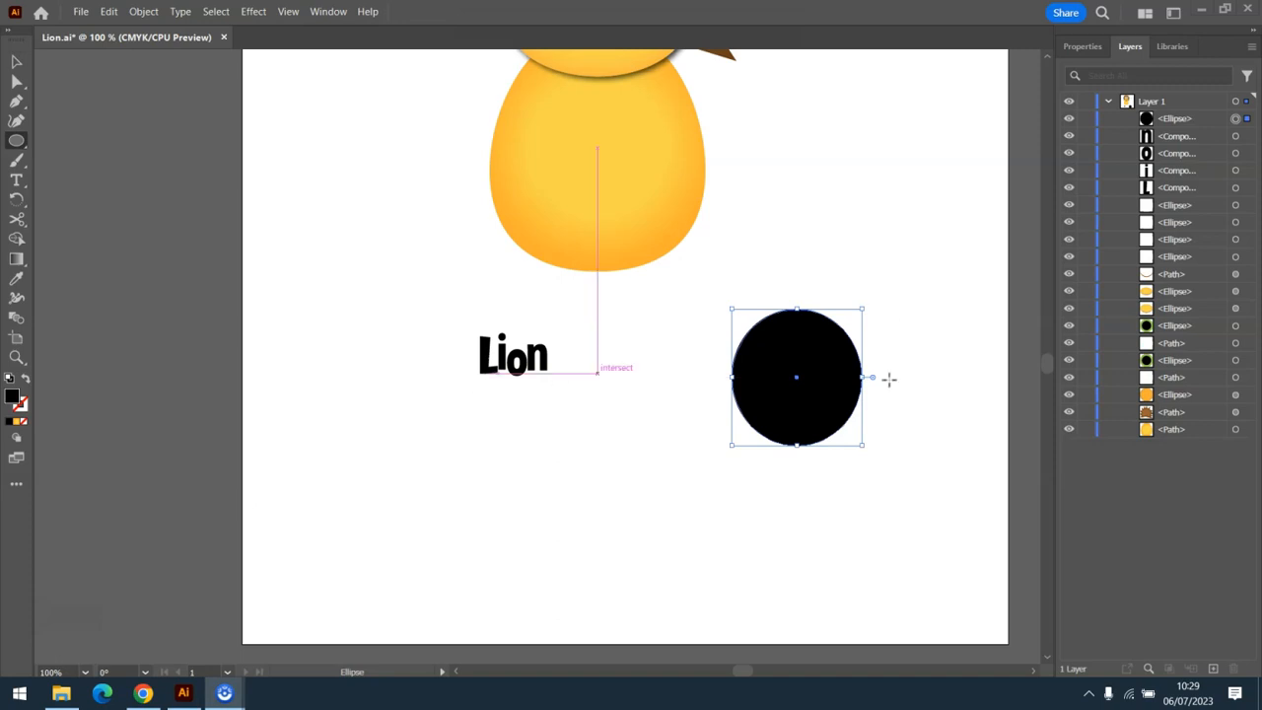
# Draw a circle about 71 pt in diameter overlapping the upper-right part of the black ellipse beside the "Lion" caption
pyautogui.click(1082, 47)
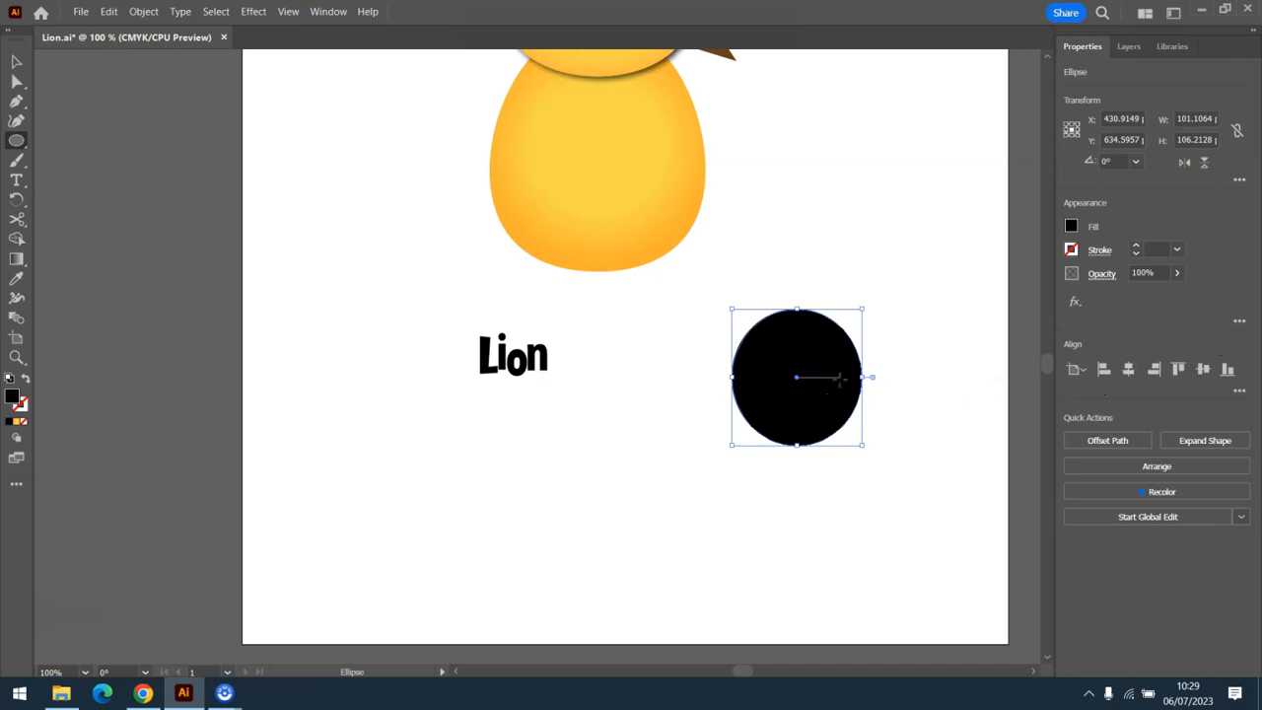
pyautogui.click(15, 142)
pyautogui.moveTo(809, 290); pyautogui.dragTo(905, 383)
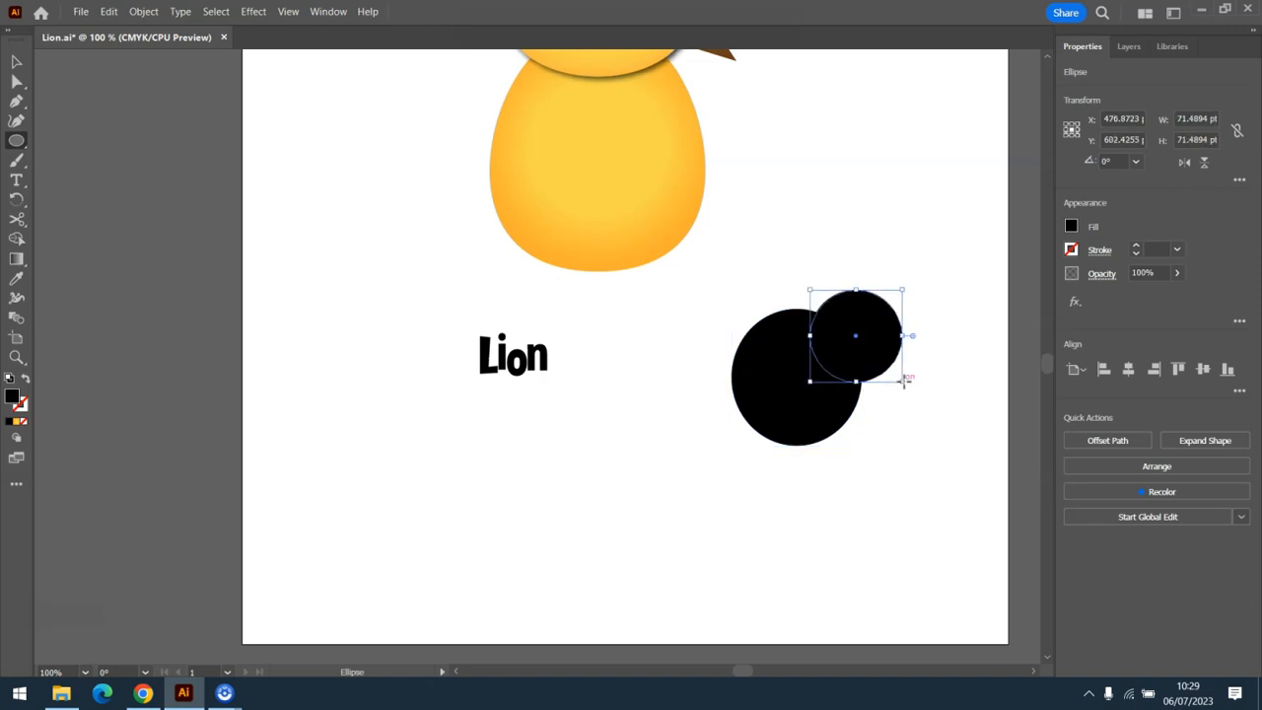
# Try uniting the two overlapping black circles into one shape, check the merged path, and undo the union
pyautogui.click(16, 62)
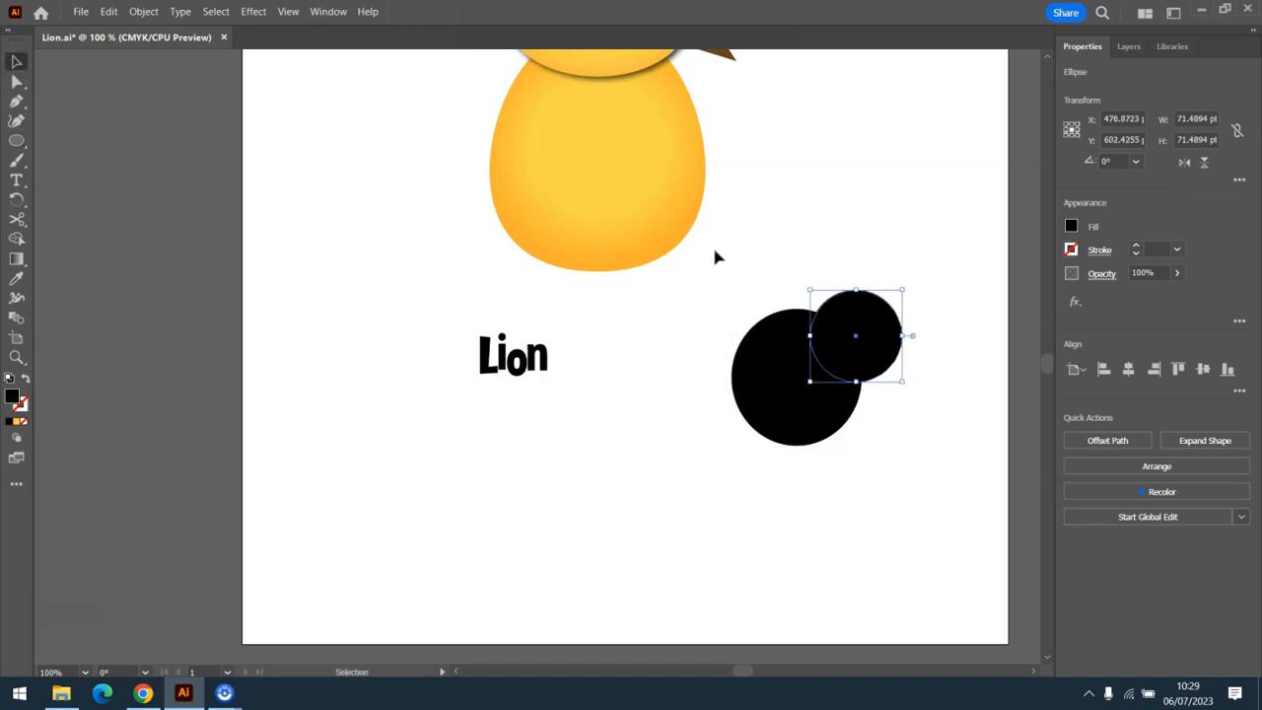
pyautogui.moveTo(743, 282); pyautogui.dragTo(916, 451)
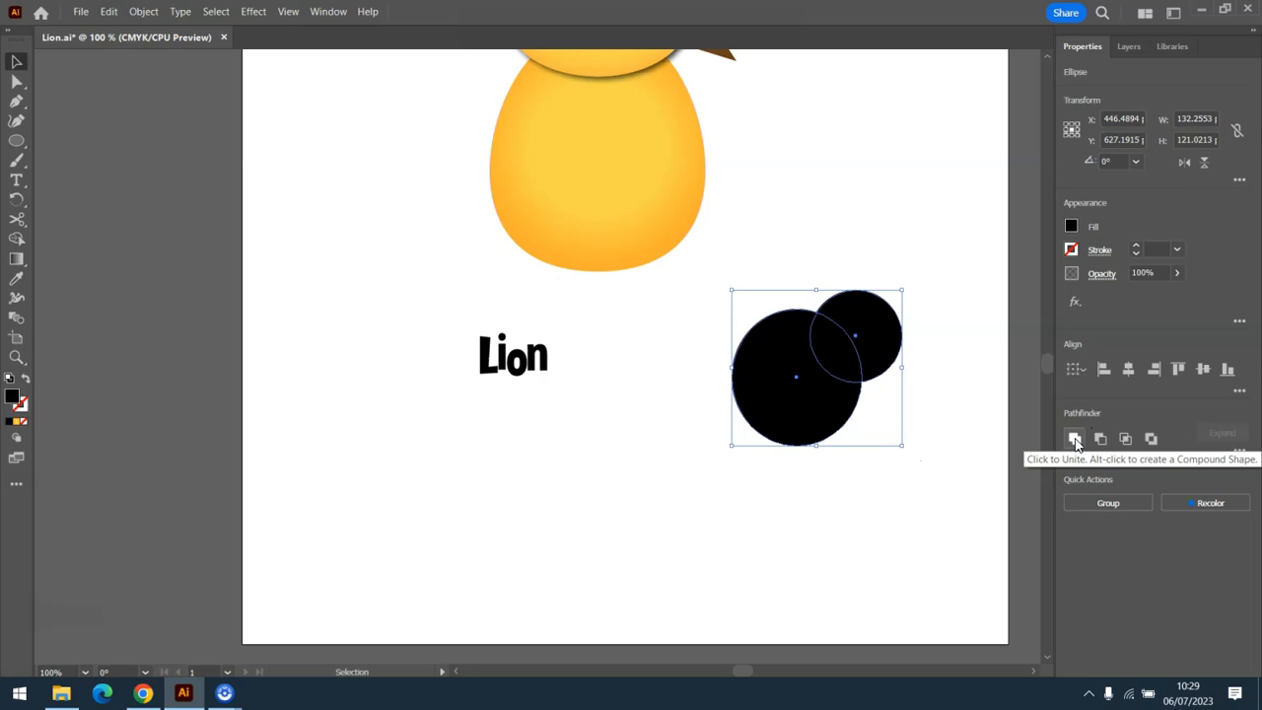
pyautogui.click(1075, 442)
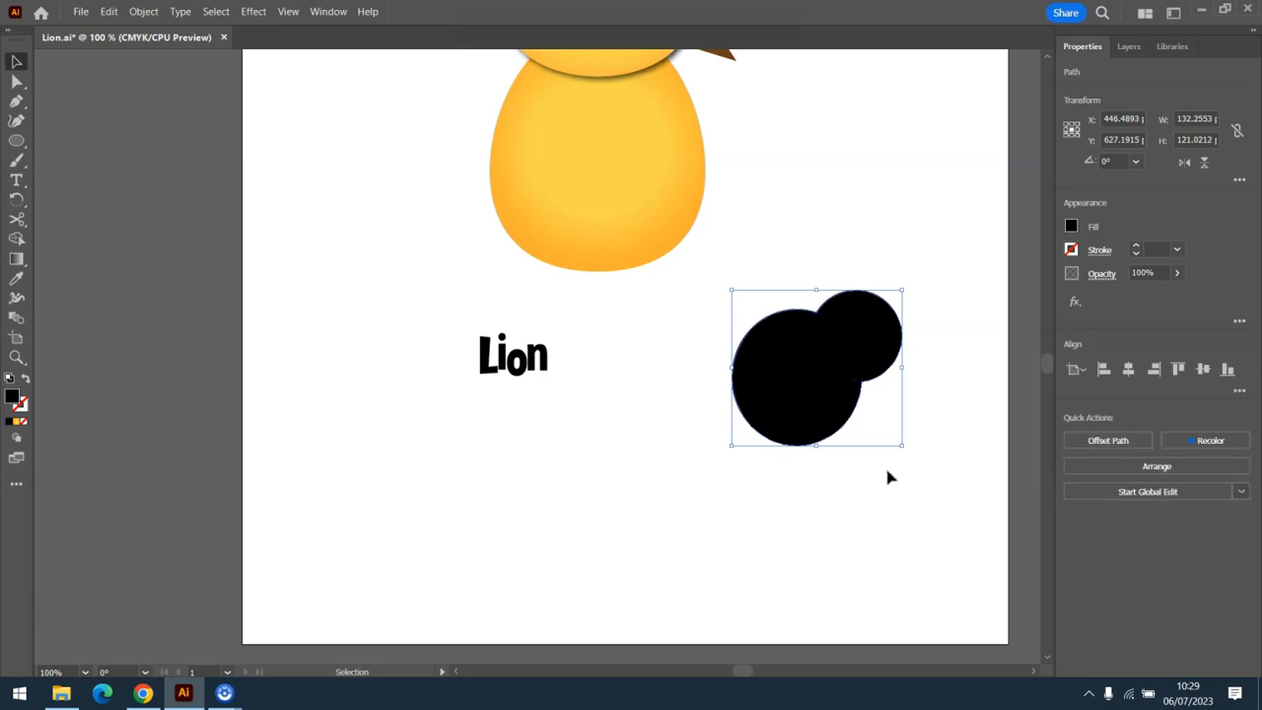
pyautogui.click(874, 467)
pyautogui.click(833, 416)
pyautogui.press('a')
pyautogui.click(834, 416)
pyautogui.press('v')
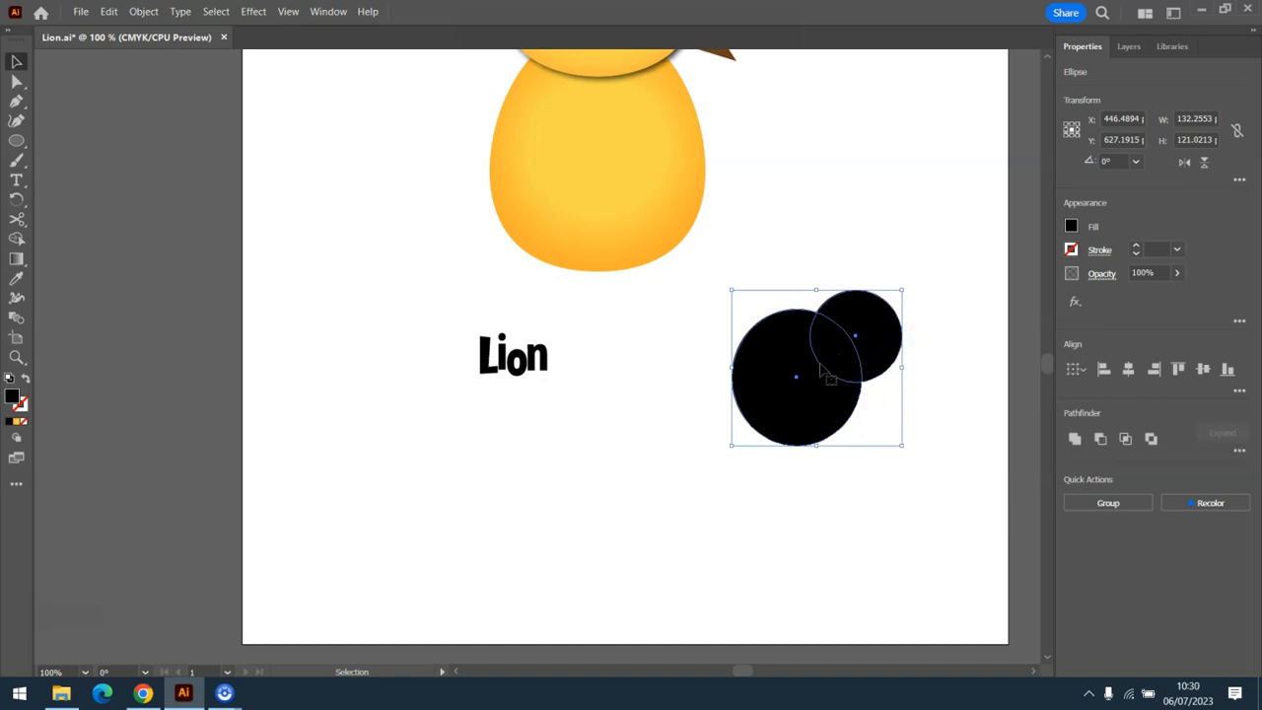
# Subtract the small front circle from the larger black ellipse with Minus Front, and clear the selection
pyautogui.click(1102, 439)
pyautogui.click(856, 508)
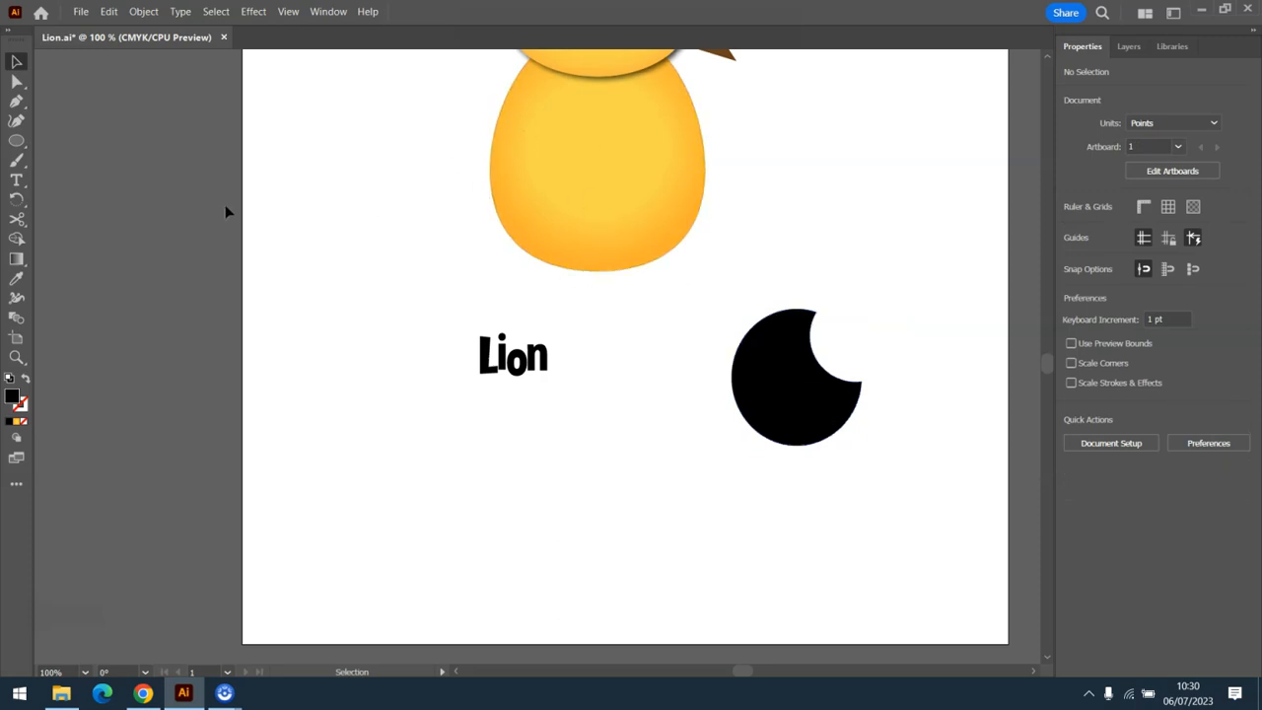
# Group the "Lion" letters and move the group onto the upper middle of the lion's yellow body
pyautogui.moveTo(460, 322); pyautogui.dragTo(585, 396)
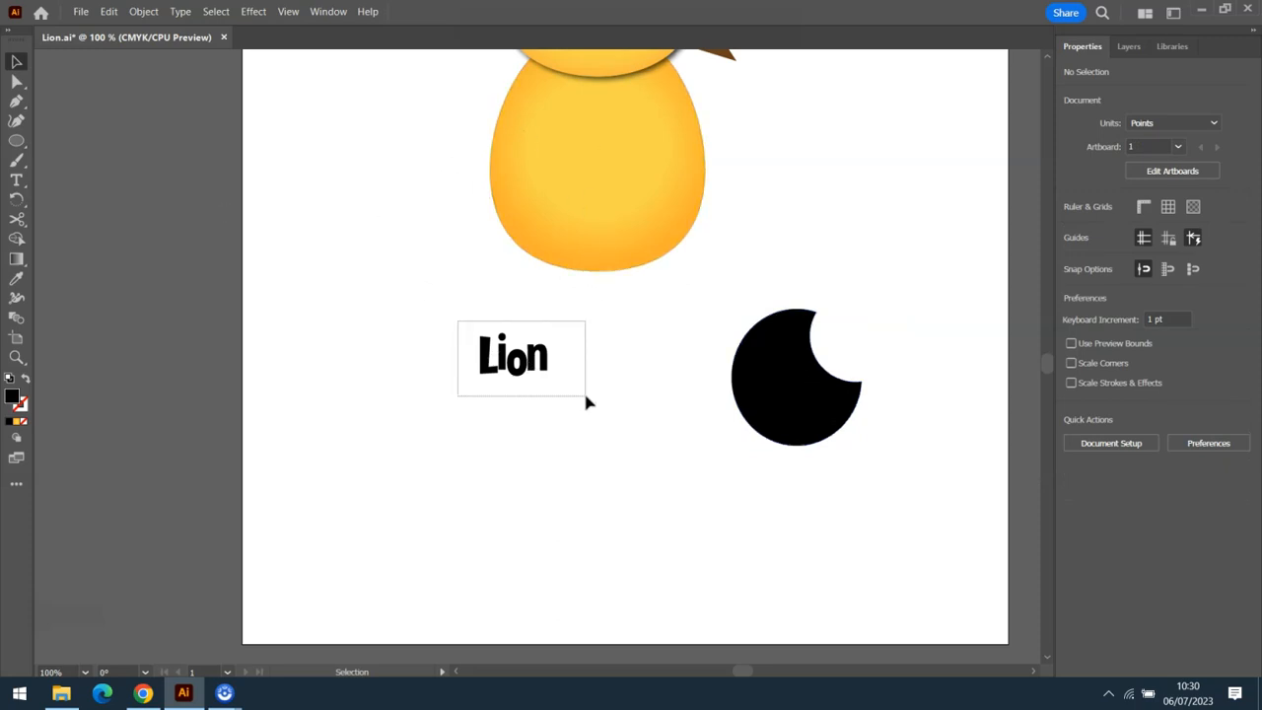
pyautogui.hotkey('ctrl', 'g')
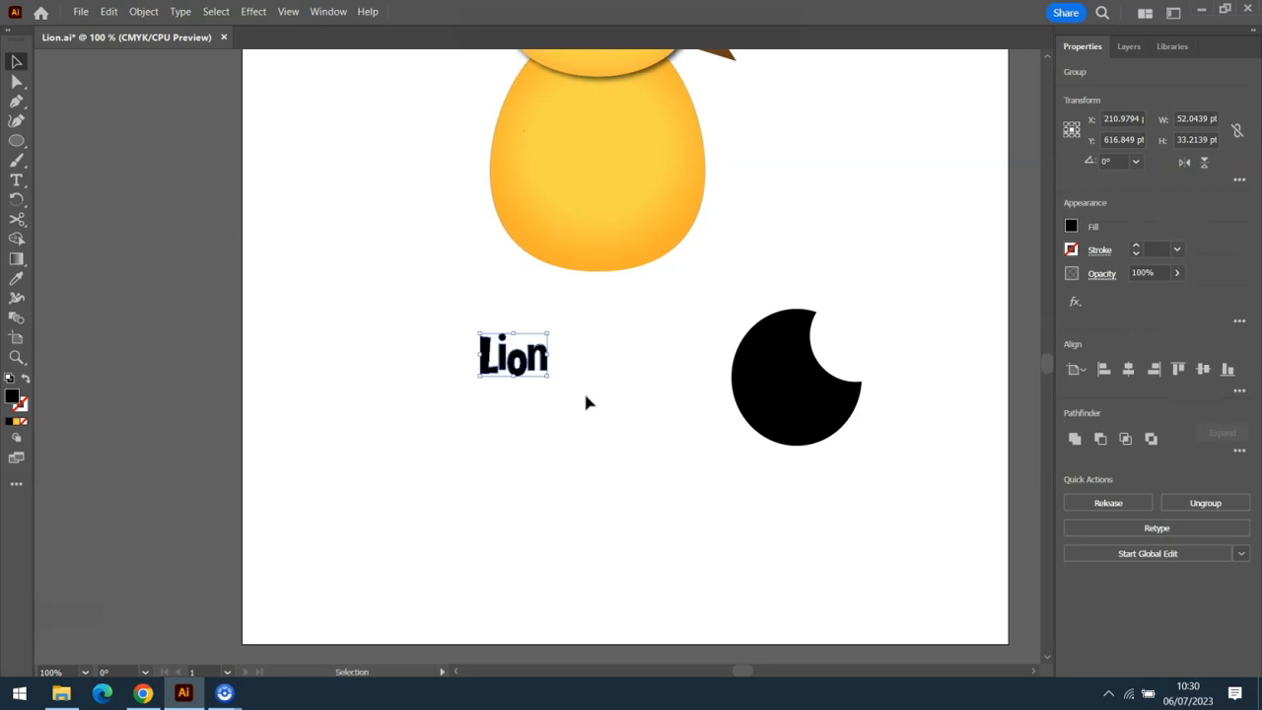
pyautogui.moveTo(521, 368); pyautogui.dragTo(604, 138)
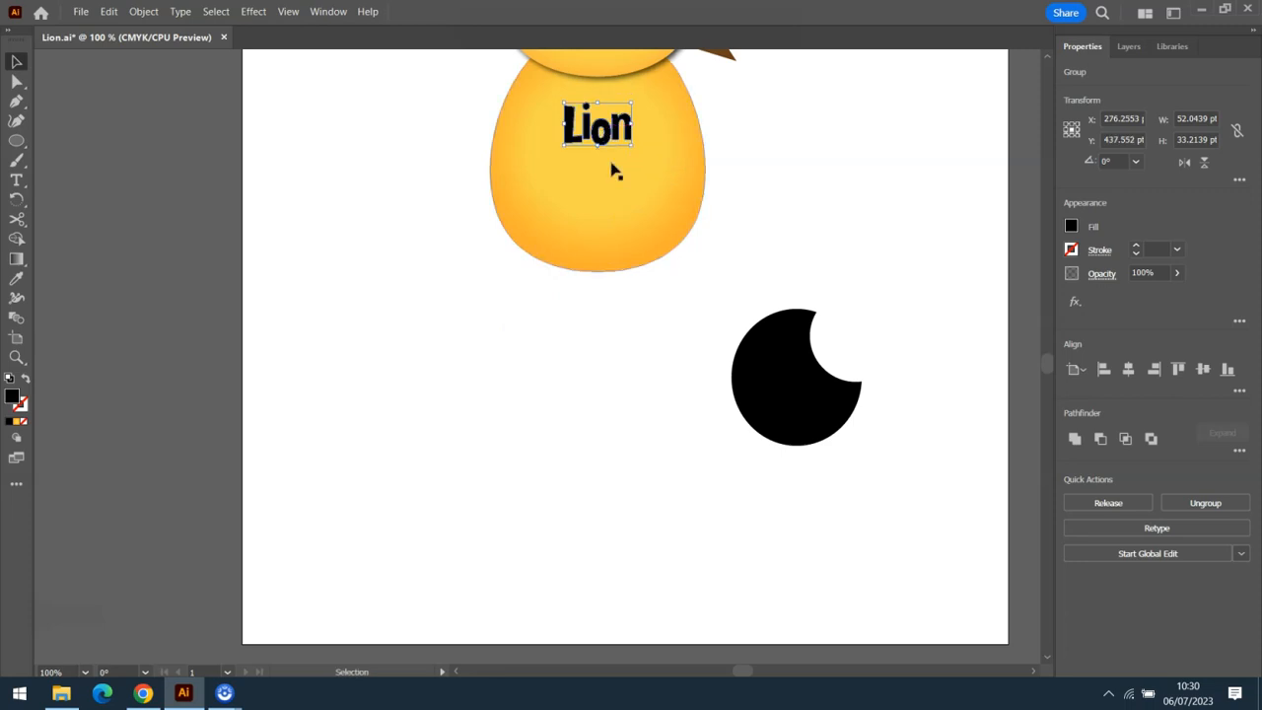
# Cut the "Lion" lettering out of the yellow body shape with Minus Front, and clear the selection
pyautogui.keyDown('shift'); pyautogui.click(613, 174); pyautogui.keyUp('shift')
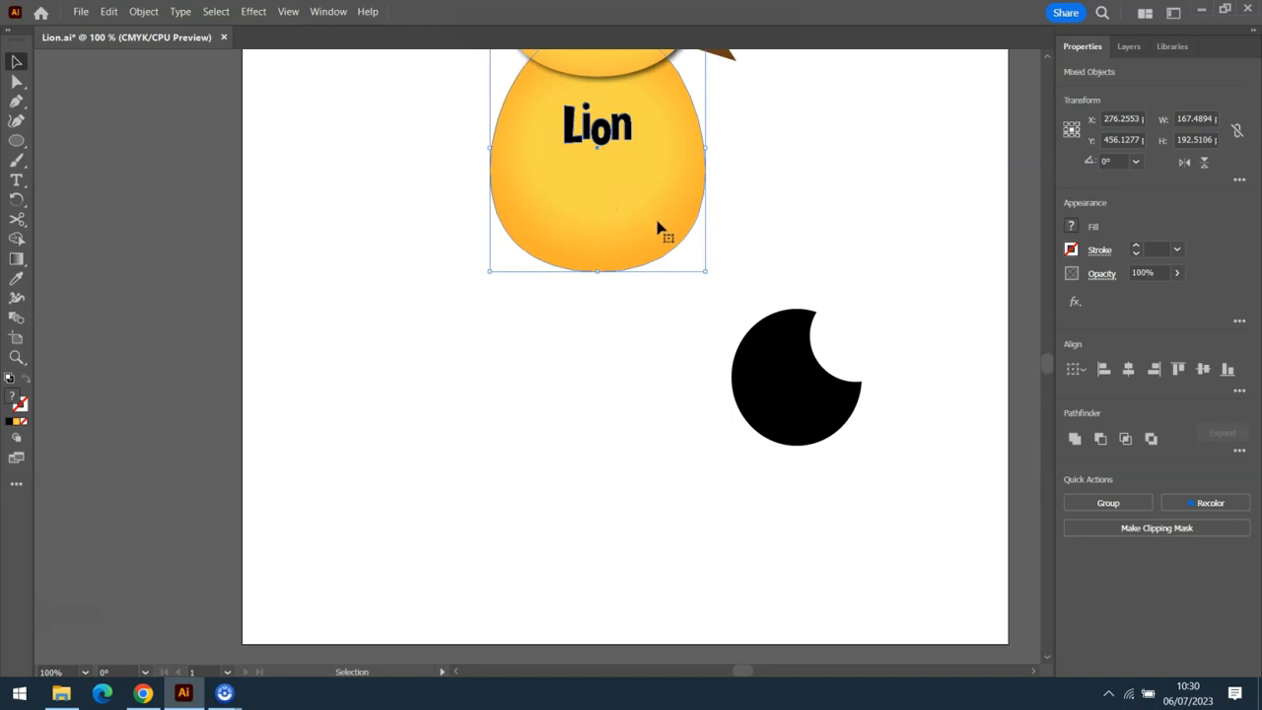
pyautogui.click(1101, 441)
pyautogui.click(819, 158)
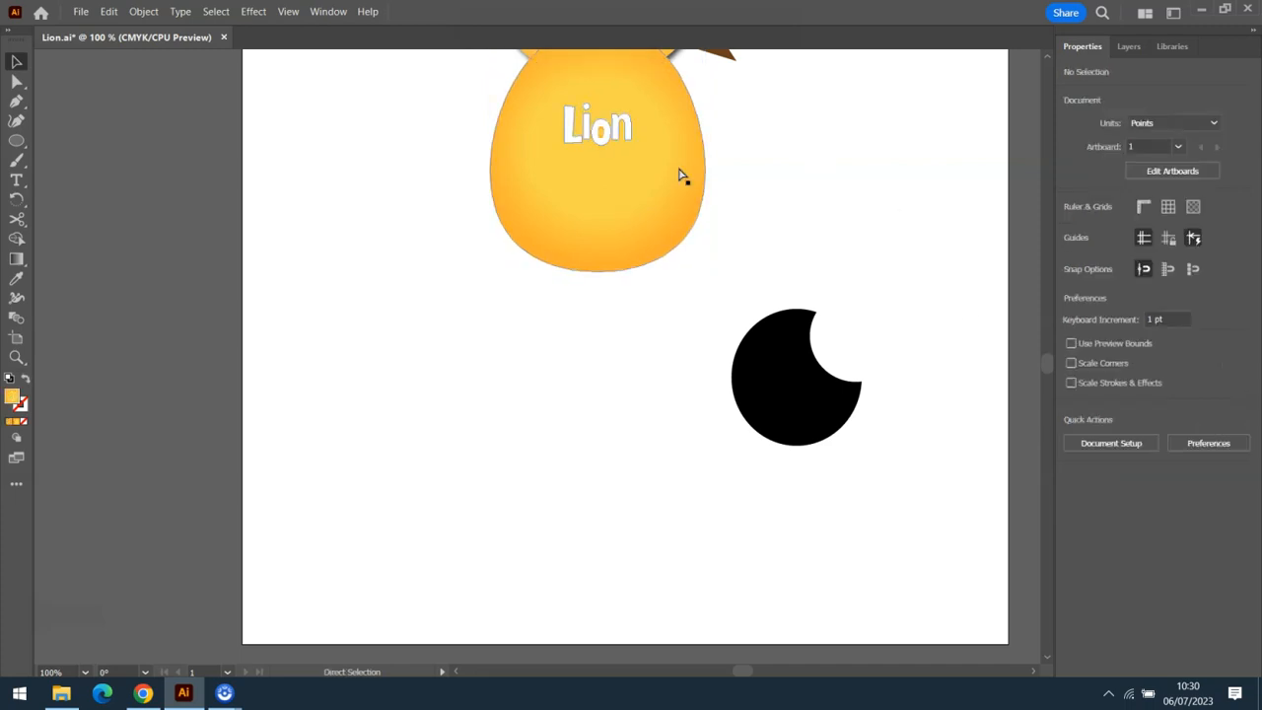
pyautogui.hotkey('ctrl', '-')
pyautogui.hotkey('ctrl', '-')
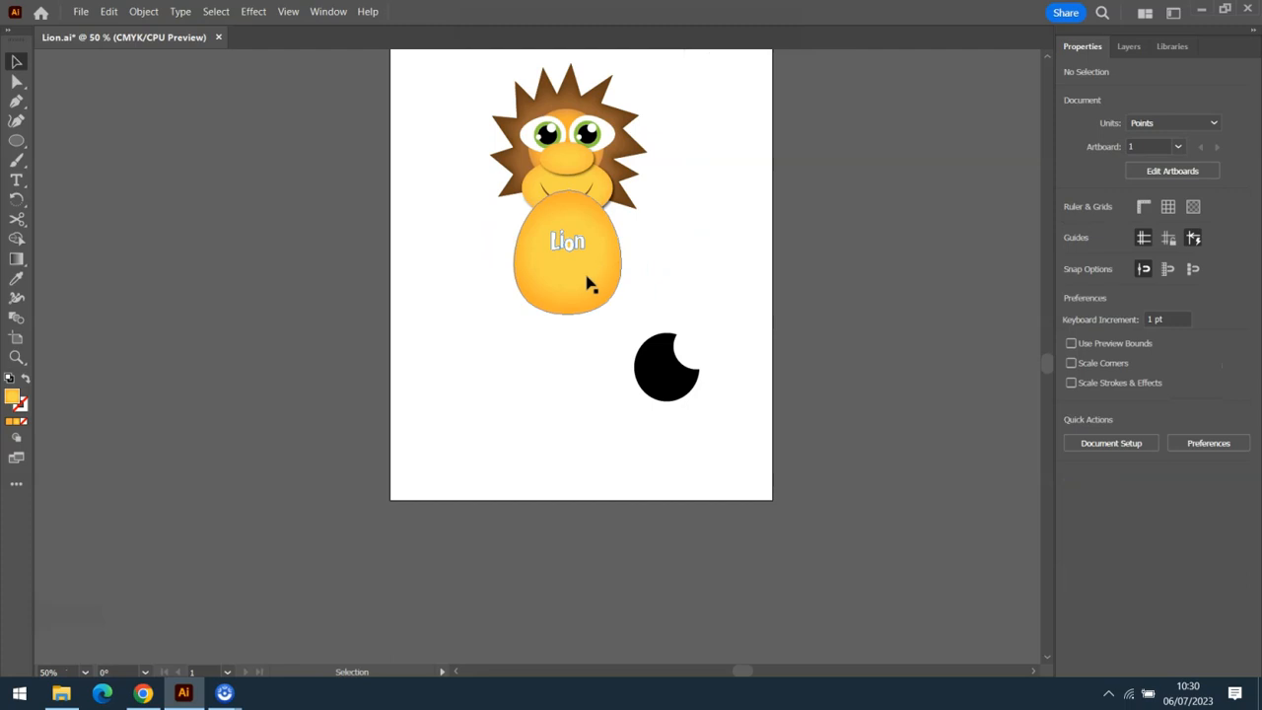